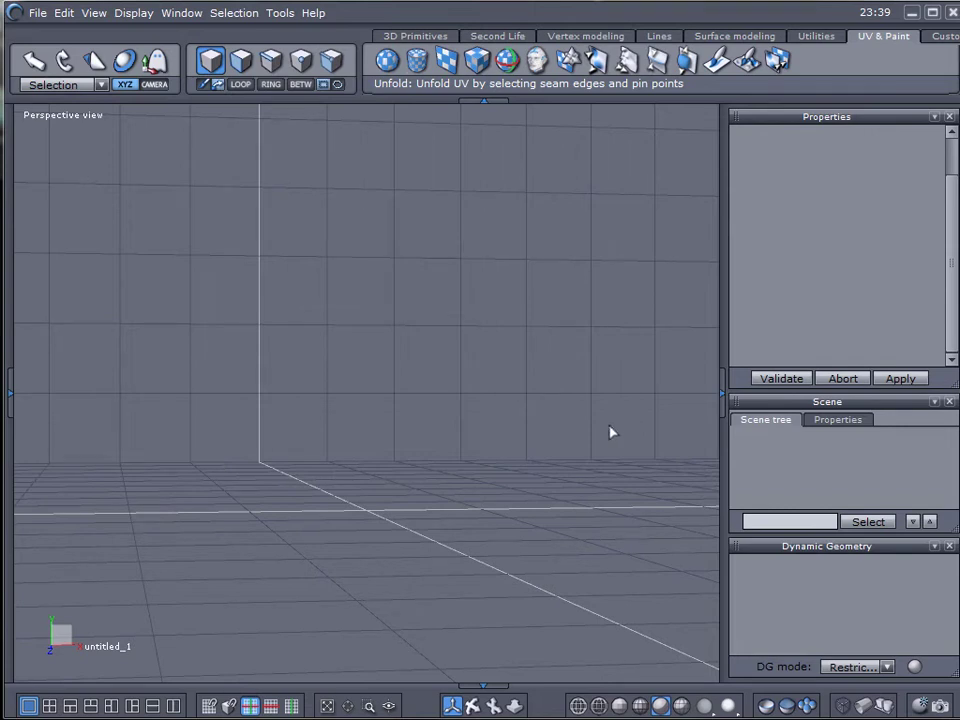
Create an upright cylinder primitive about 3.1 units wide and 10.6 units tall.
{"action": "middle_click_drag", "start_coordinate": [609, 425], "coordinate": [557, 431]}
{"action": "middle_click_drag", "start_coordinate": [377, 356], "coordinate": [426, 392]}
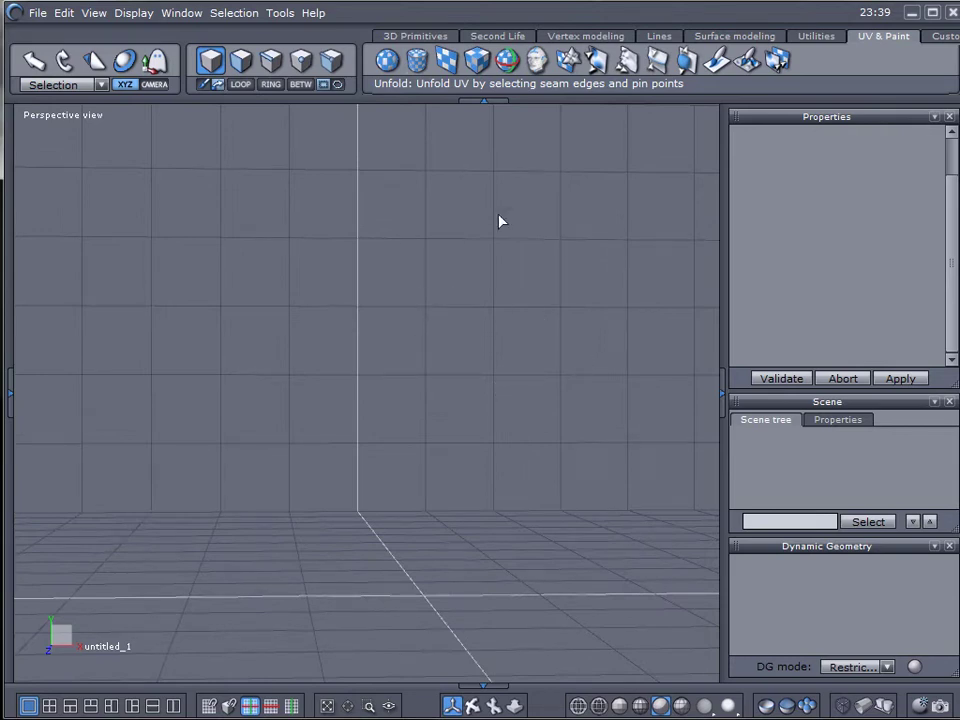
{"action": "left_click", "coordinate": [415, 36]}
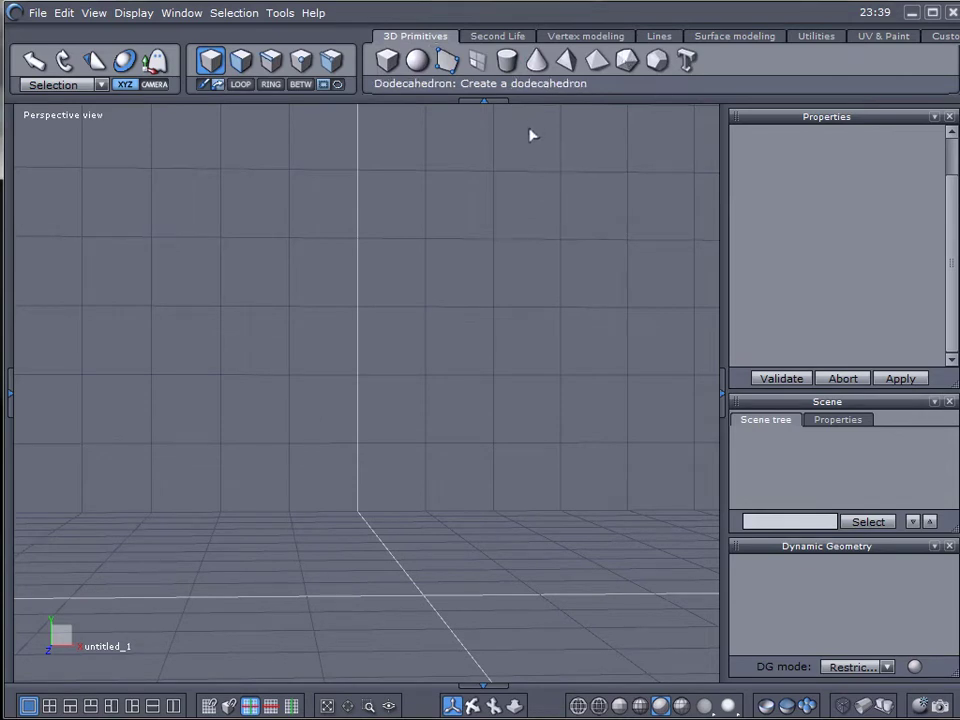
{"action": "left_click", "coordinate": [507, 60]}
{"action": "left_click", "coordinate": [376, 252]}
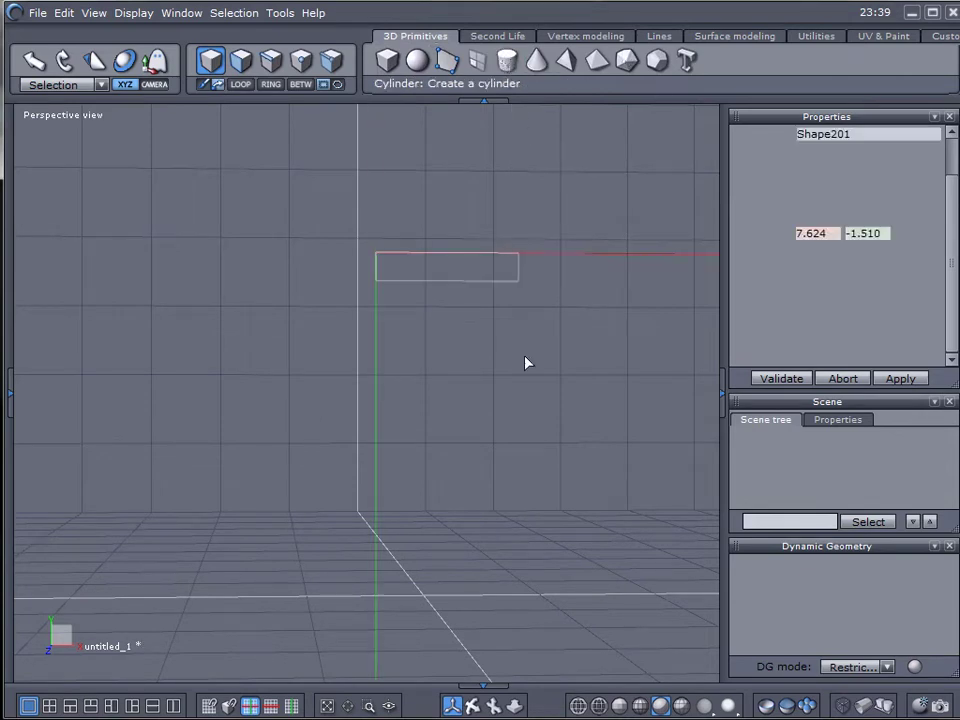
{"action": "left_click", "coordinate": [398, 320]}
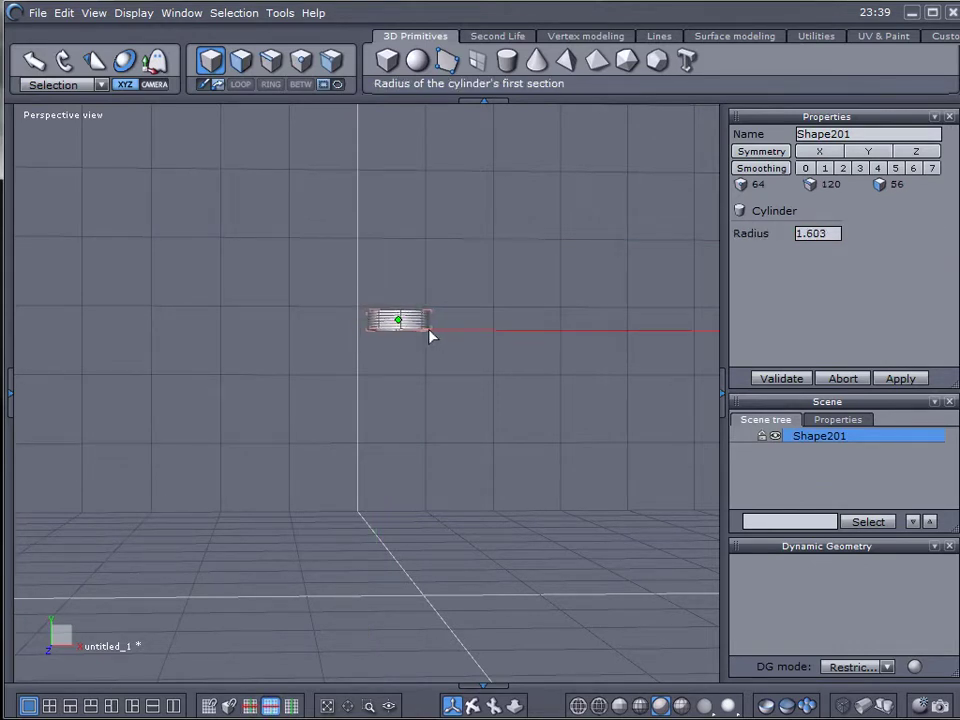
{"action": "left_click", "coordinate": [429, 335]}
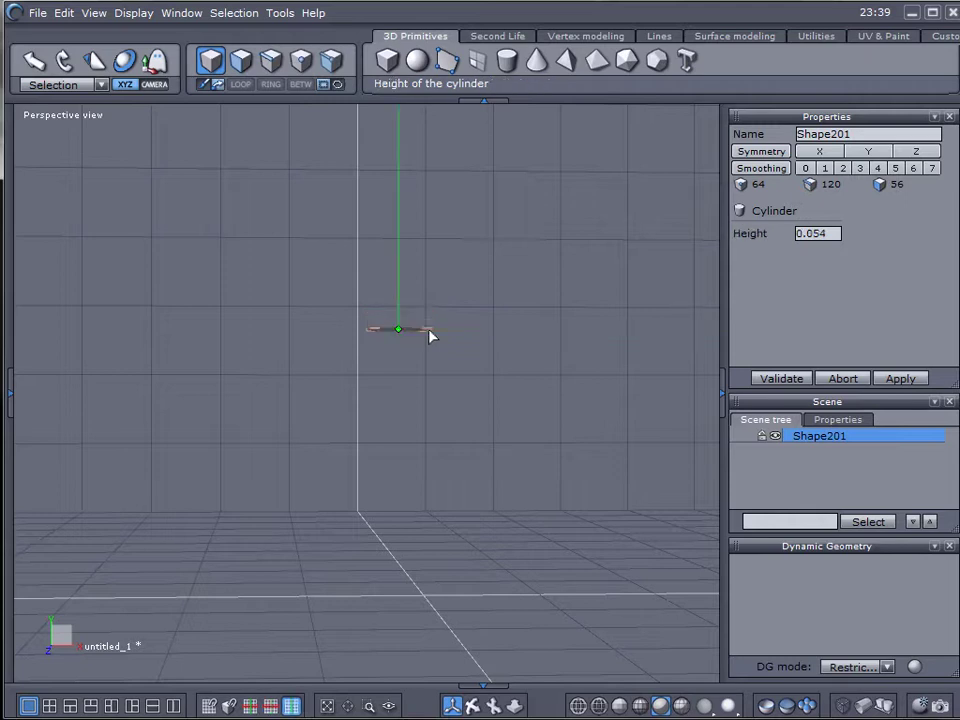
{"action": "left_click", "coordinate": [459, 537]}
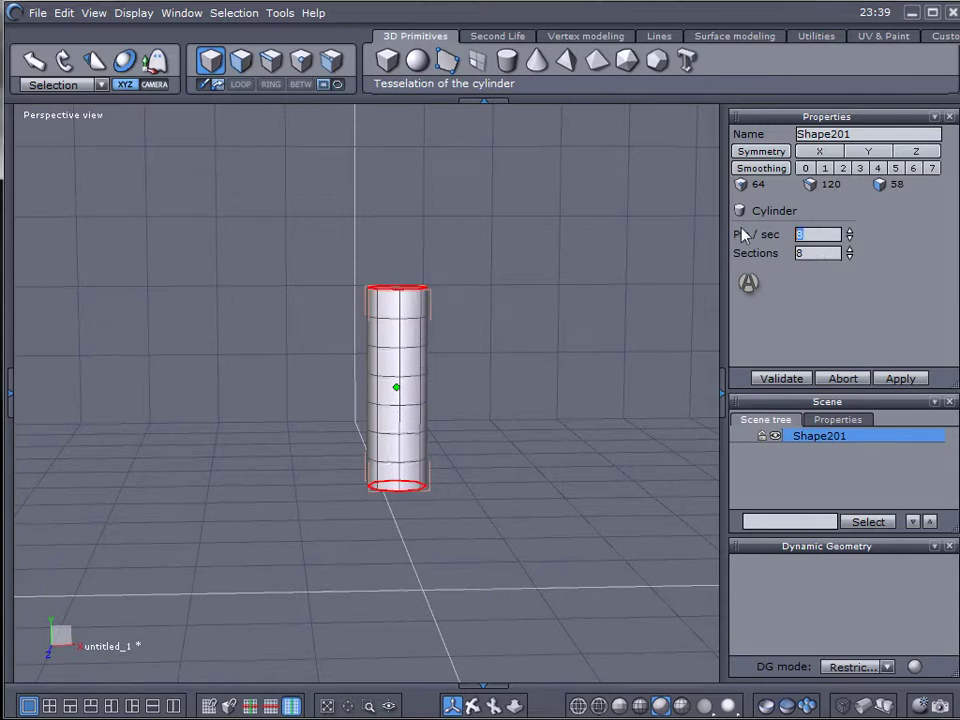
Set the cylinder's tessellation to 12 points per section and 12 sections.
{"action": "left_click", "coordinate": [815, 254]}
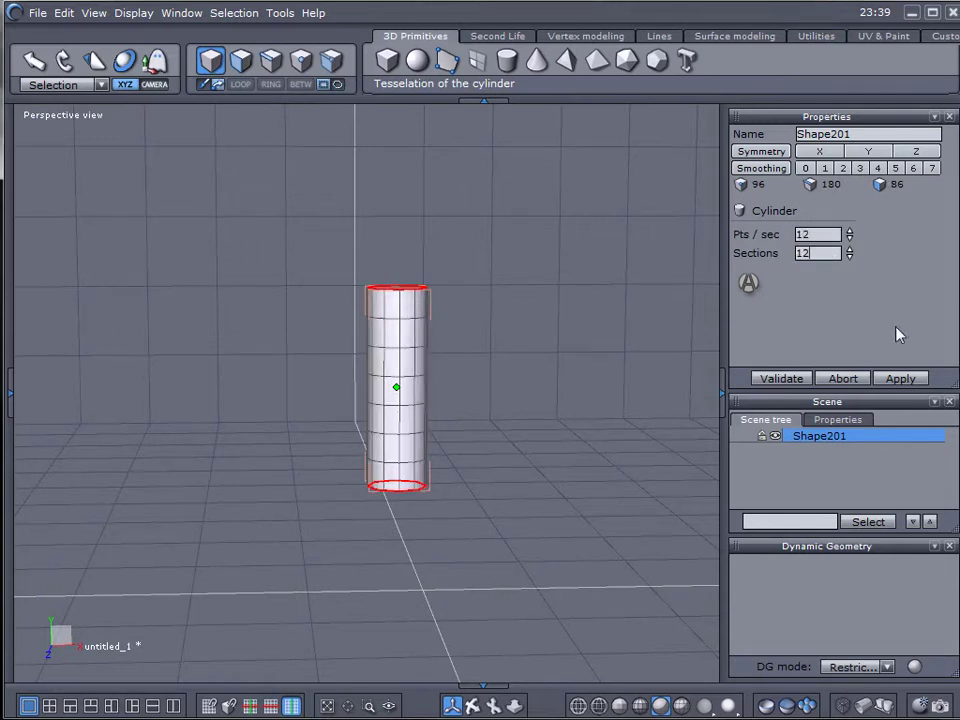
{"action": "key", "text": "Return"}
{"action": "key", "text": "Return"}
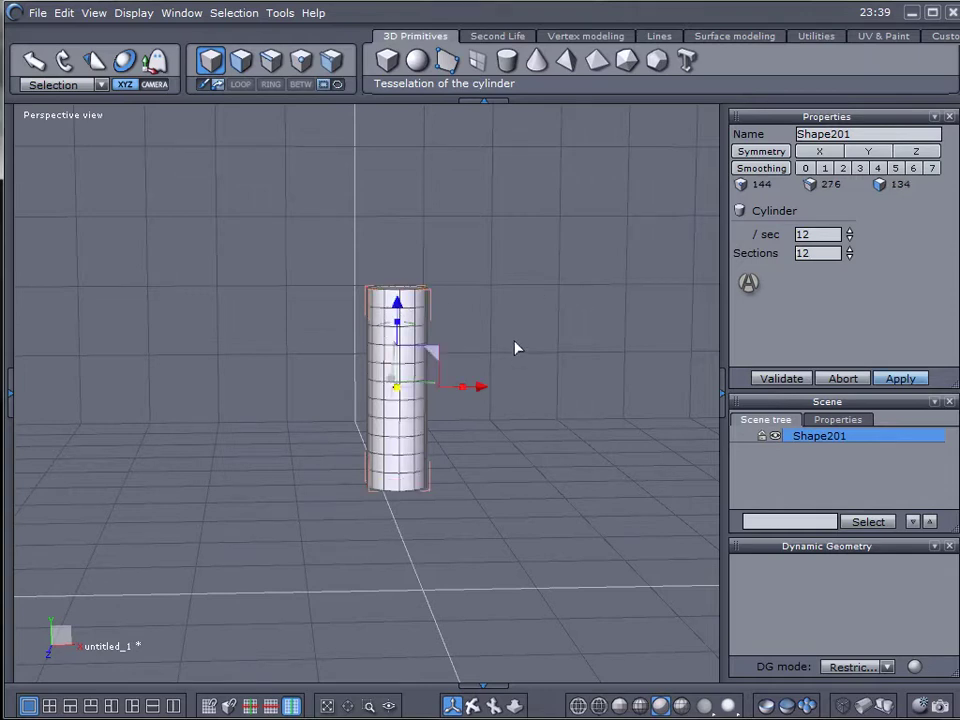
Increase the cylinder's surface smoothing by one level and collapse its dynamic geometry into an editable mesh.
{"action": "left_click", "coordinate": [594, 38]}
{"action": "left_click", "coordinate": [881, 68]}
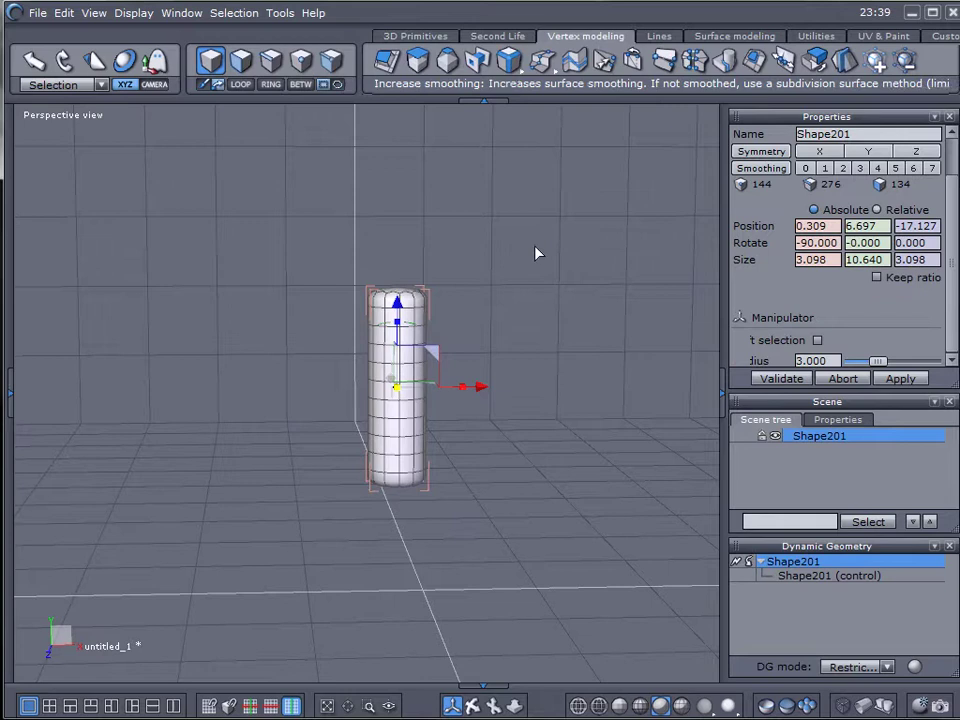
{"action": "left_click", "coordinate": [738, 562]}
Select the faces at the cylinder's upper end and scale them uniformly to about 10.9 wide and 5.1 high as a mushroom cap.
{"action": "scroll", "coordinate": [498, 496], "scroll_direction": "up", "scroll_amount": 3}
{"action": "scroll", "coordinate": [497, 495], "scroll_direction": "down", "scroll_amount": 1}
{"action": "middle_click_drag", "start_coordinate": [497, 495], "coordinate": [577, 473]}
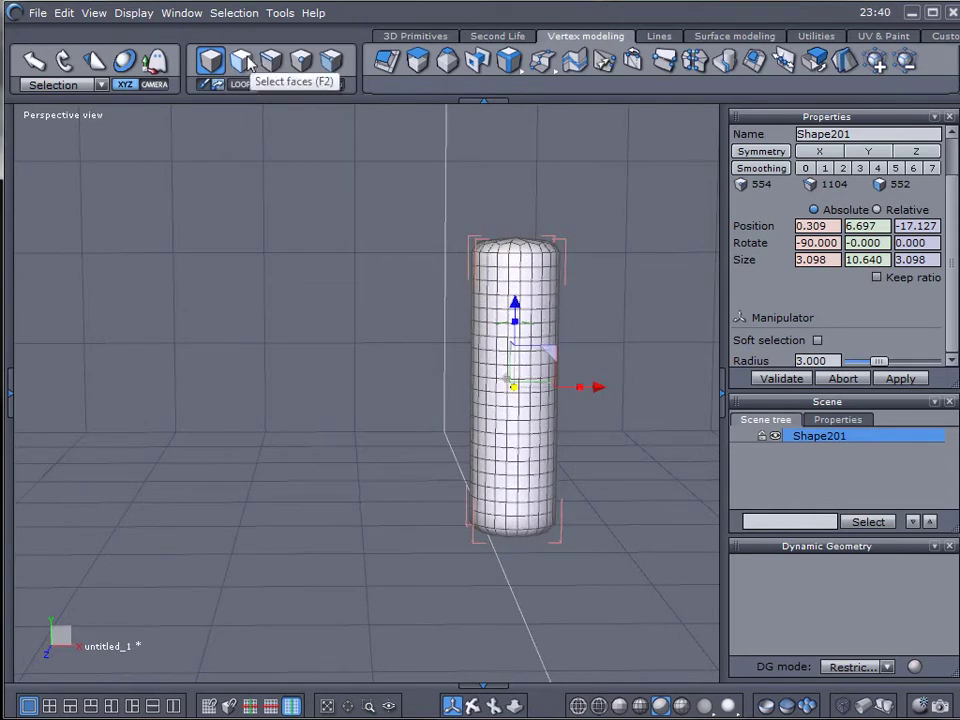
{"action": "left_click", "coordinate": [244, 62]}
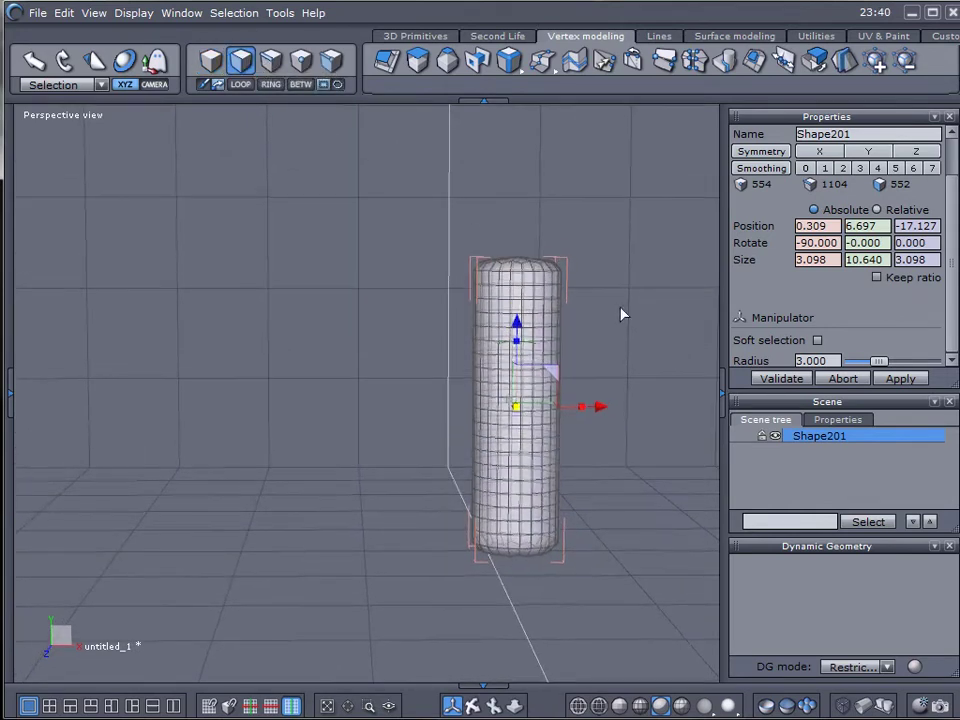
{"action": "left_click_drag", "start_coordinate": [450, 192], "coordinate": [589, 312]}
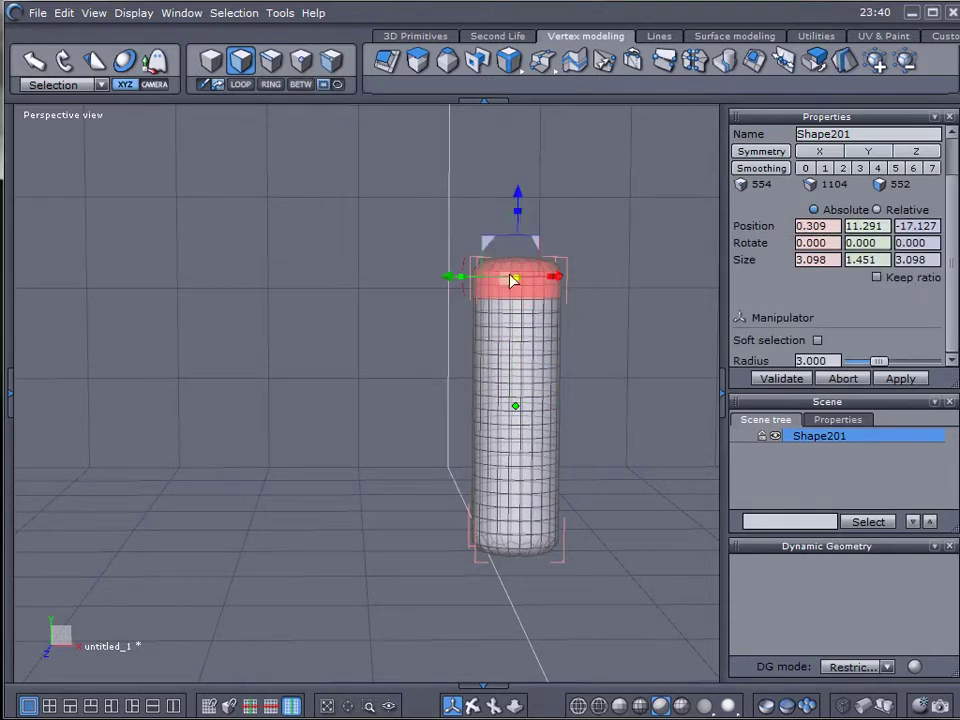
{"action": "middle_click_drag", "start_coordinate": [640, 402], "coordinate": [599, 402]}
{"action": "left_click_drag", "start_coordinate": [481, 281], "coordinate": [812, 368]}
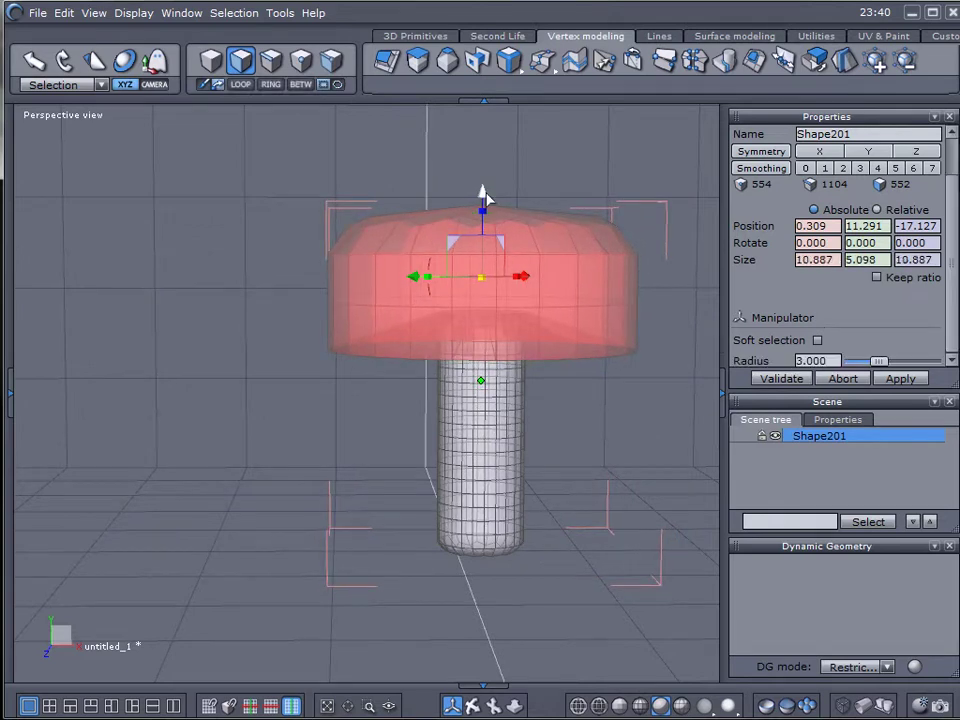
Lower the cap faces over the stem to a Y position of about 9.1, deselect them and return to object mode.
{"action": "left_click_drag", "start_coordinate": [484, 193], "coordinate": [484, 256]}
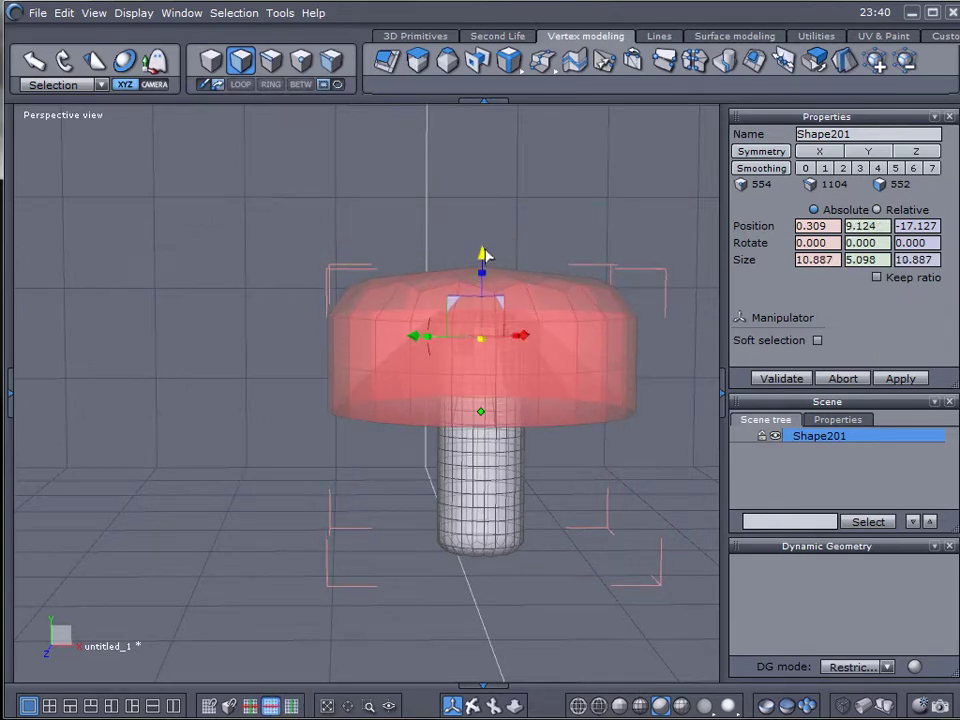
{"action": "left_click", "coordinate": [686, 521]}
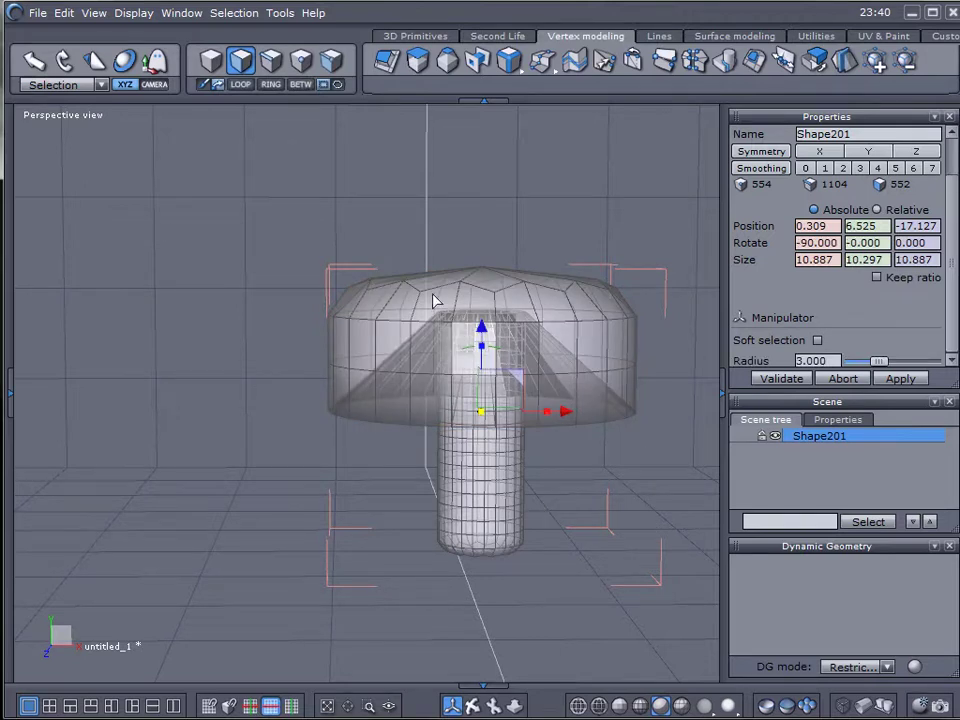
{"action": "left_click", "coordinate": [210, 60]}
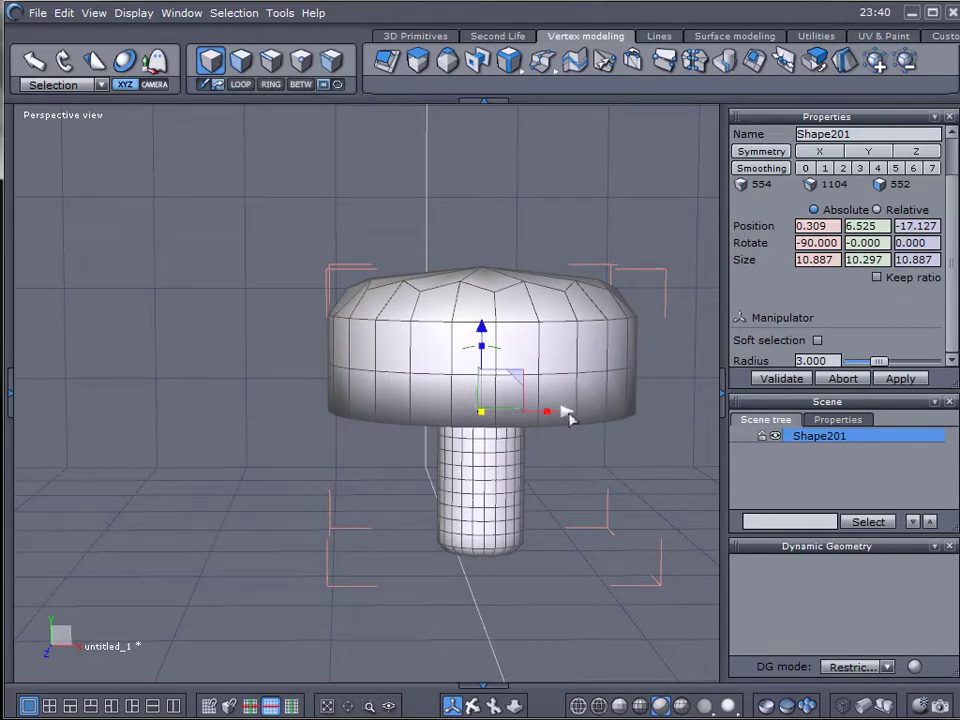
Duplicate the mushroom along the X axis to about -16 and select the mushroom at the original position.
{"action": "left_click_drag", "start_coordinate": [567, 418], "coordinate": [113, 400], "text": "shift"}
{"action": "left_click", "coordinate": [490, 284]}
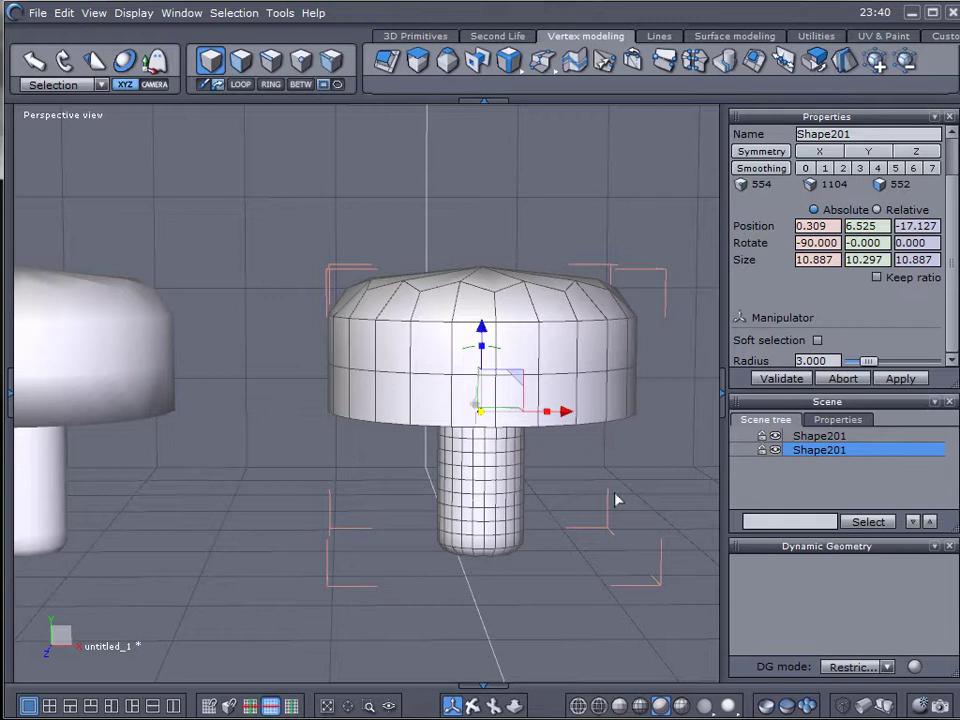
Apply the Taper deformer vertically to the selected mushroom, narrowing its upper end until the cap is about 6.9 wide.
{"action": "middle_click_drag", "start_coordinate": [616, 499], "coordinate": [591, 498]}
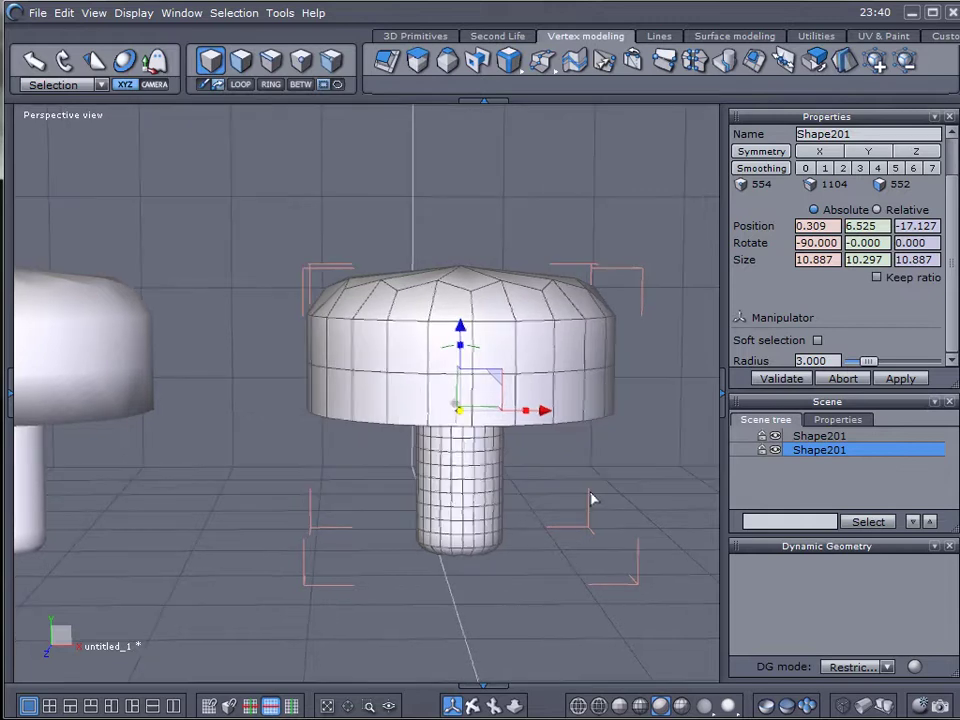
{"action": "left_click", "coordinate": [815, 37]}
{"action": "mouse_move", "coordinate": [569, 62]}
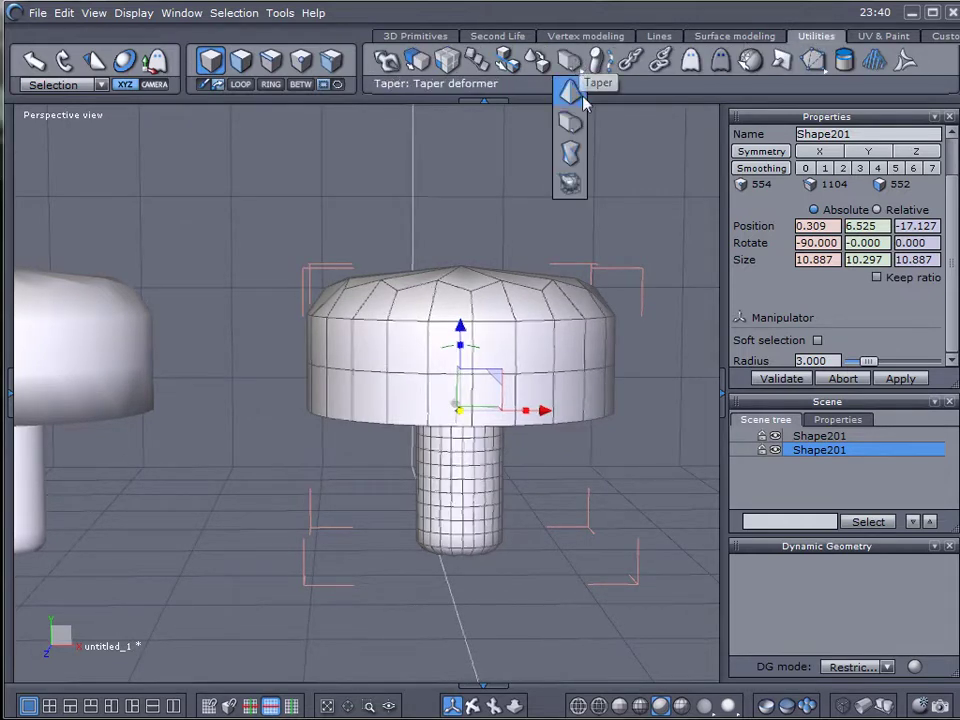
{"action": "left_click", "coordinate": [578, 95]}
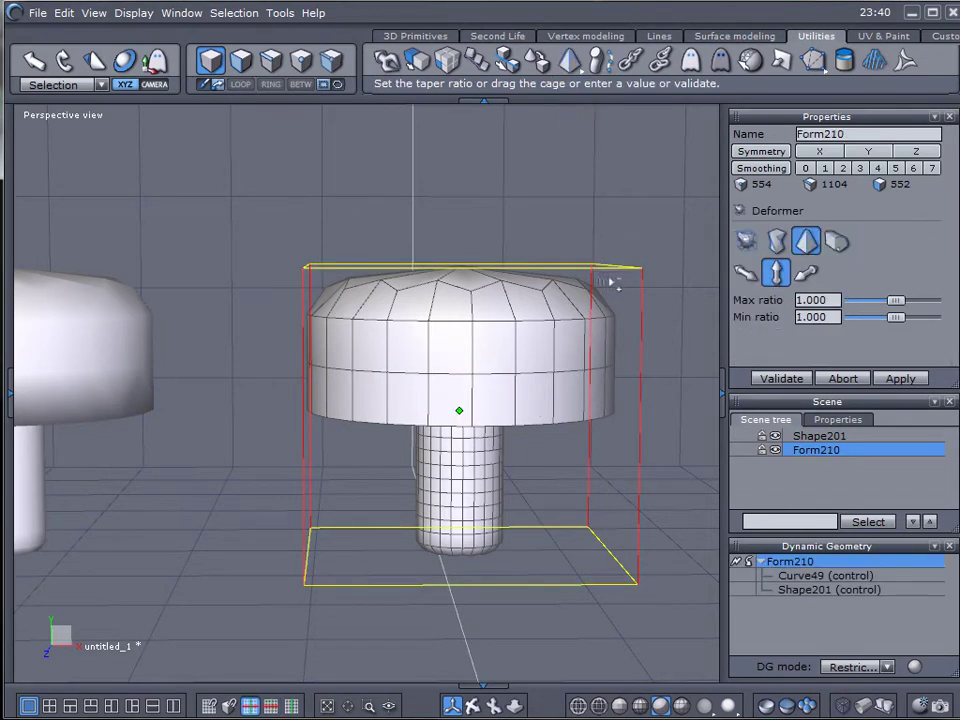
{"action": "left_click_drag", "start_coordinate": [611, 281], "coordinate": [505, 275]}
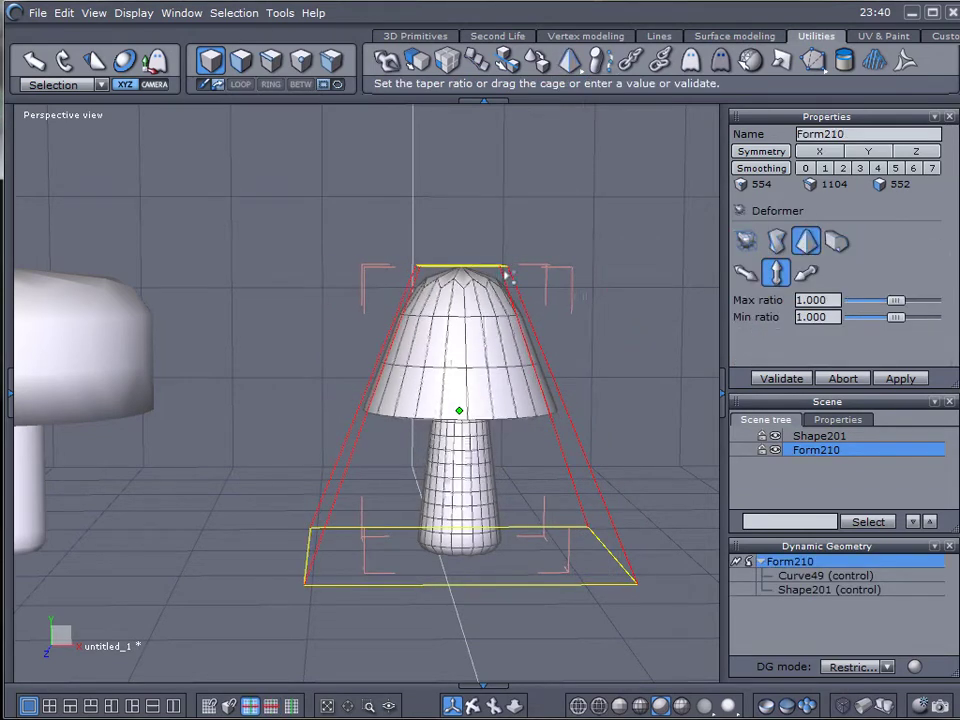
{"action": "key", "text": "Return"}
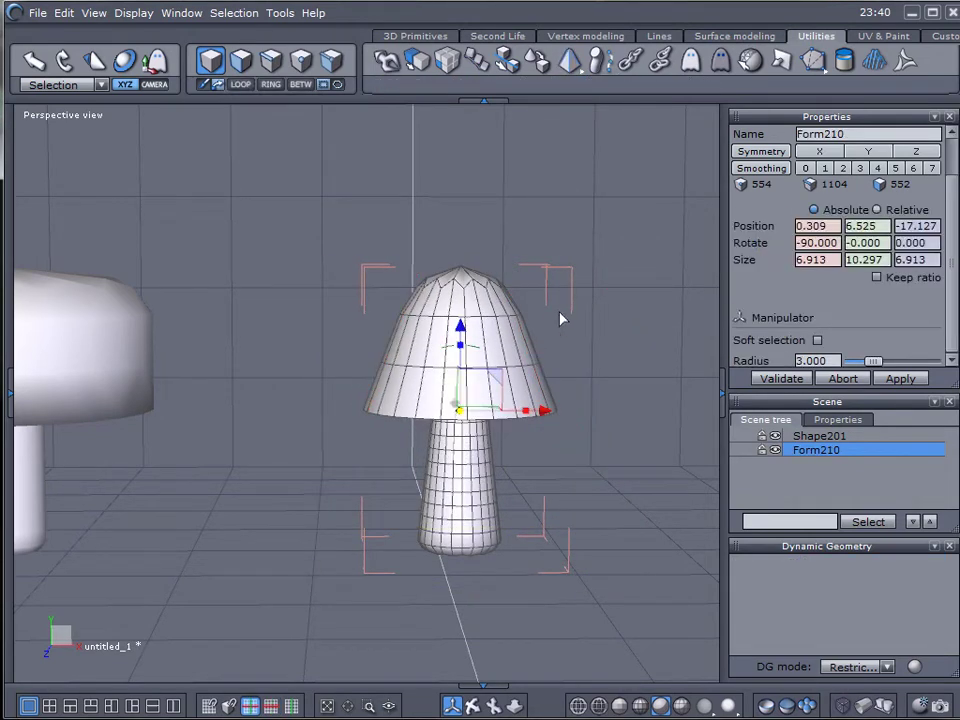
Select the faces at the bottom of the tapered mushroom's stem and enlarge them to about 3.6 wide, flaring the base.
{"action": "middle_click_drag", "start_coordinate": [548, 561], "coordinate": [527, 459]}
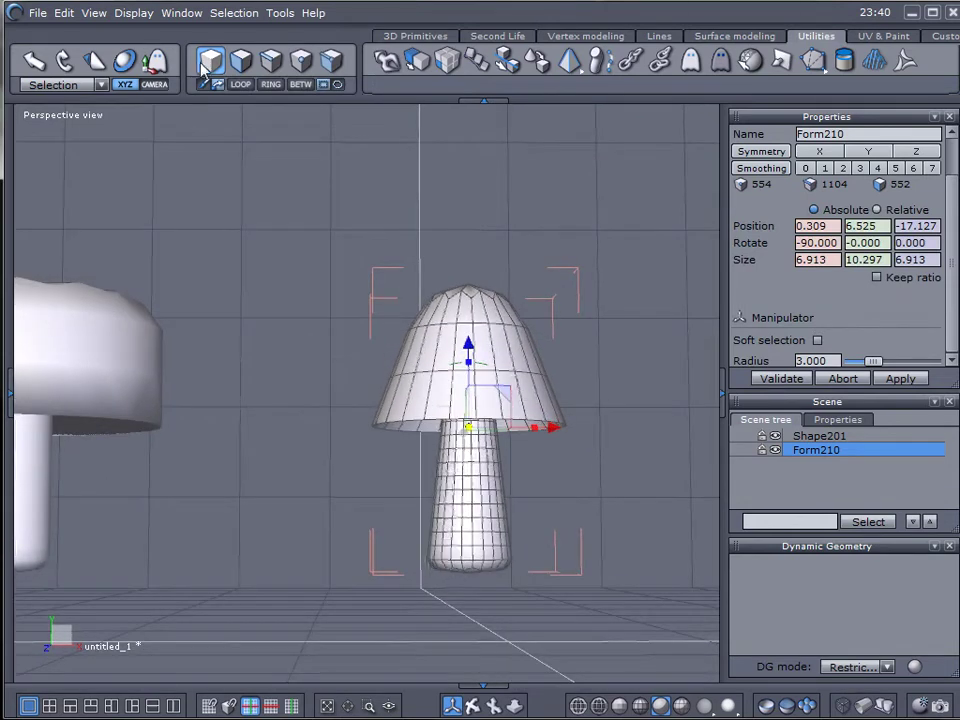
{"action": "left_click", "coordinate": [240, 60]}
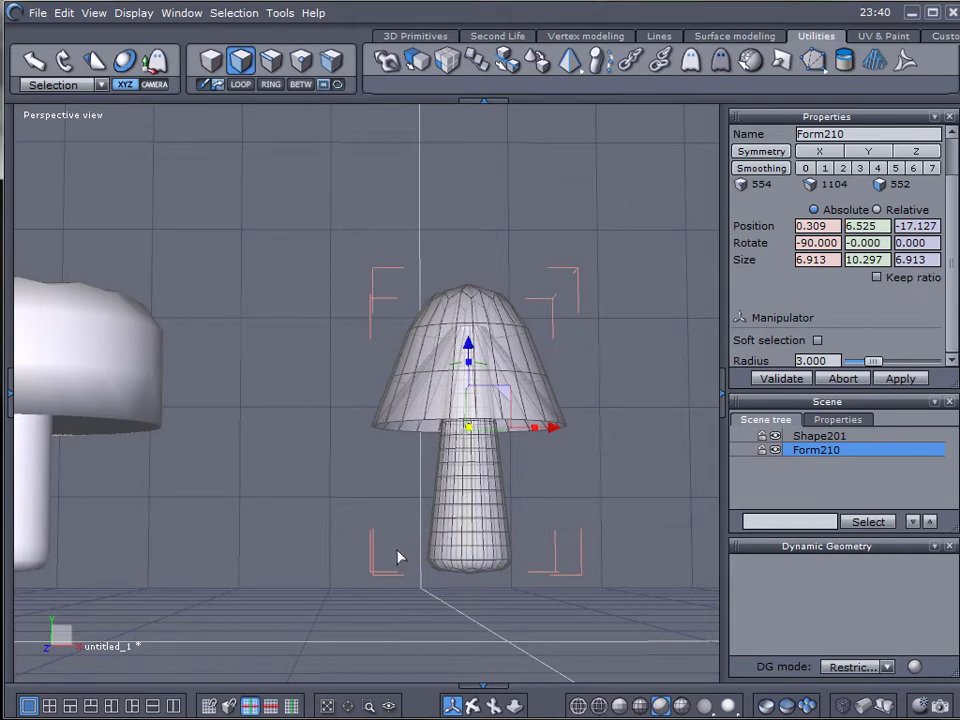
{"action": "left_click_drag", "start_coordinate": [370, 538], "coordinate": [580, 574]}
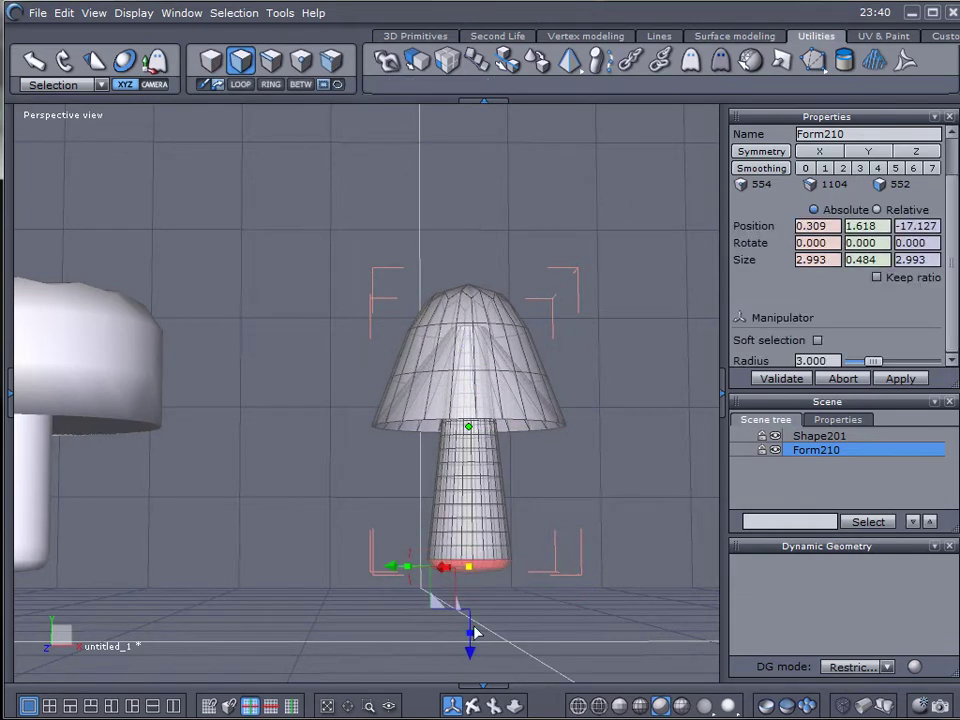
{"action": "left_click_drag", "start_coordinate": [471, 656], "coordinate": [473, 621]}
{"action": "left_click_drag", "start_coordinate": [470, 577], "coordinate": [520, 587]}
Lower the flared base faces to a Y position of about 1.45 and push the lowest faces up into the stem.
{"action": "scroll", "coordinate": [502, 599], "scroll_direction": "up", "scroll_amount": 3}
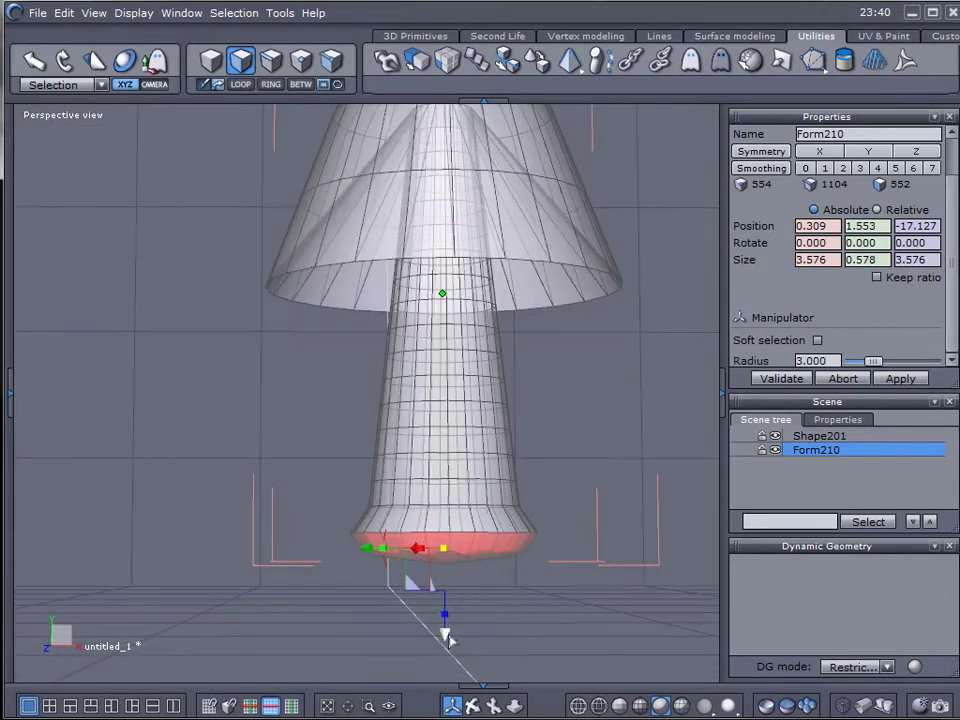
{"action": "left_click_drag", "start_coordinate": [448, 640], "coordinate": [446, 694]}
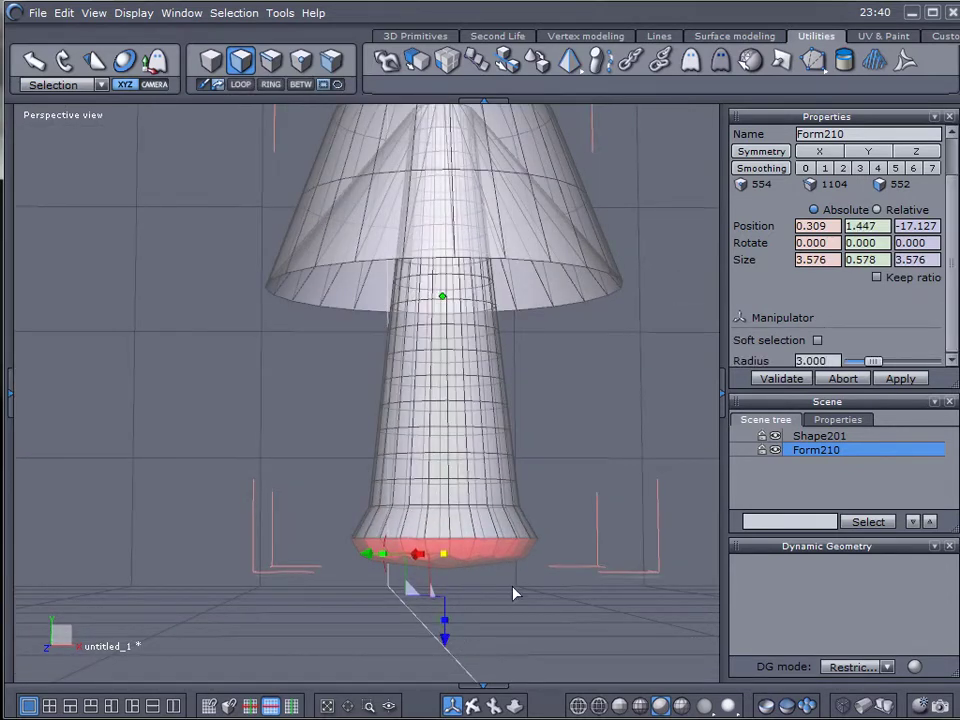
{"action": "left_click_drag", "start_coordinate": [530, 597], "coordinate": [348, 546]}
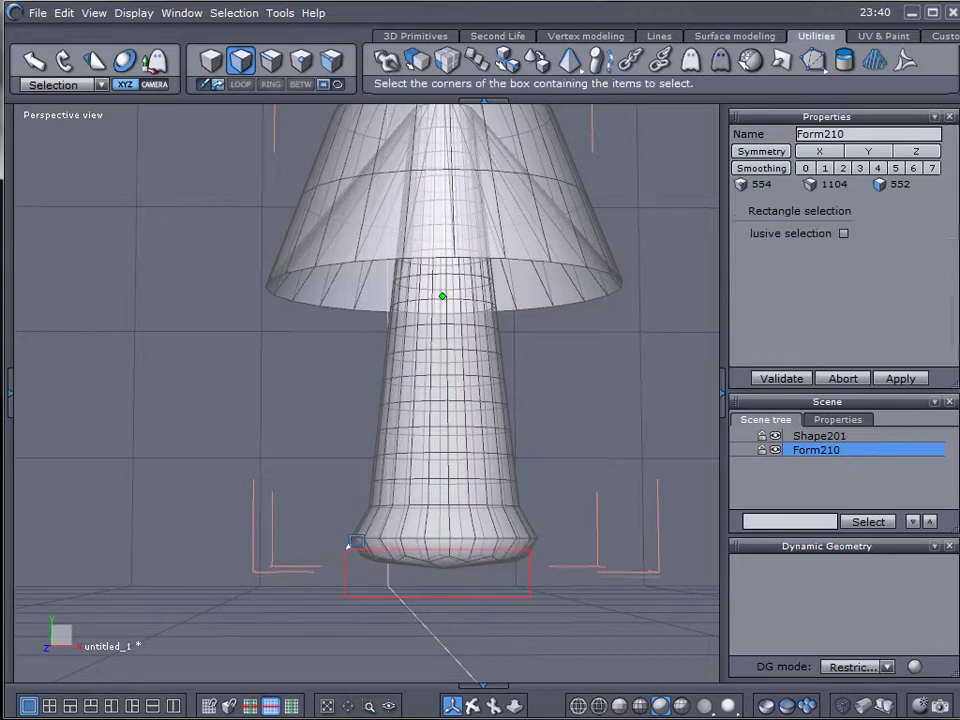
{"action": "mouse_move", "coordinate": [446, 643]}
{"action": "left_mouse_down"}
{"action": "mouse_move", "coordinate": [448, 699]}
{"action": "mouse_move", "coordinate": [448, 642]}
{"action": "left_mouse_up"}
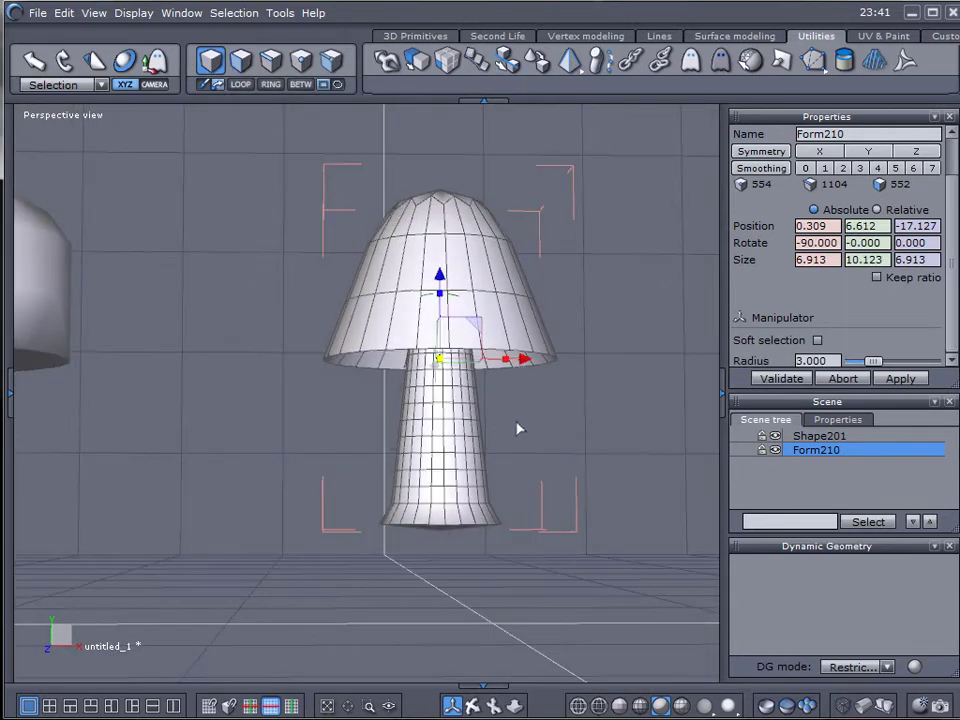
Apply the bend deformer to the tapered mushroom so its cap leans toward the wide-capped mushroom.
{"action": "middle_click_drag", "start_coordinate": [517, 428], "coordinate": [521, 506]}
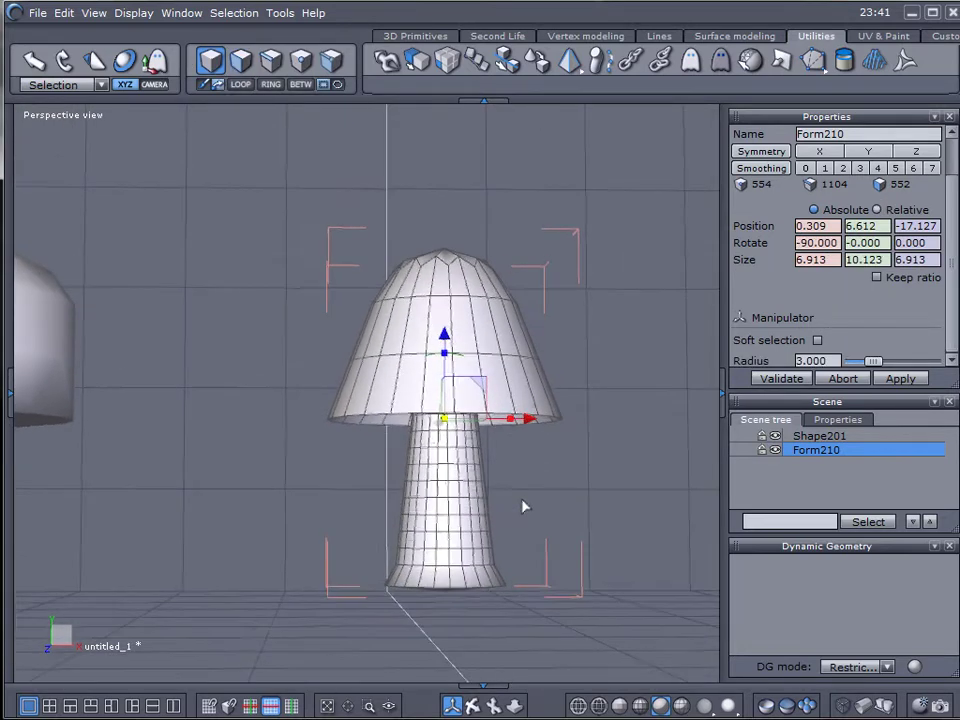
{"action": "left_click", "coordinate": [572, 62]}
{"action": "left_click", "coordinate": [570, 122]}
{"action": "left_click_drag", "start_coordinate": [561, 251], "coordinate": [405, 288]}
{"action": "key", "text": "Return"}
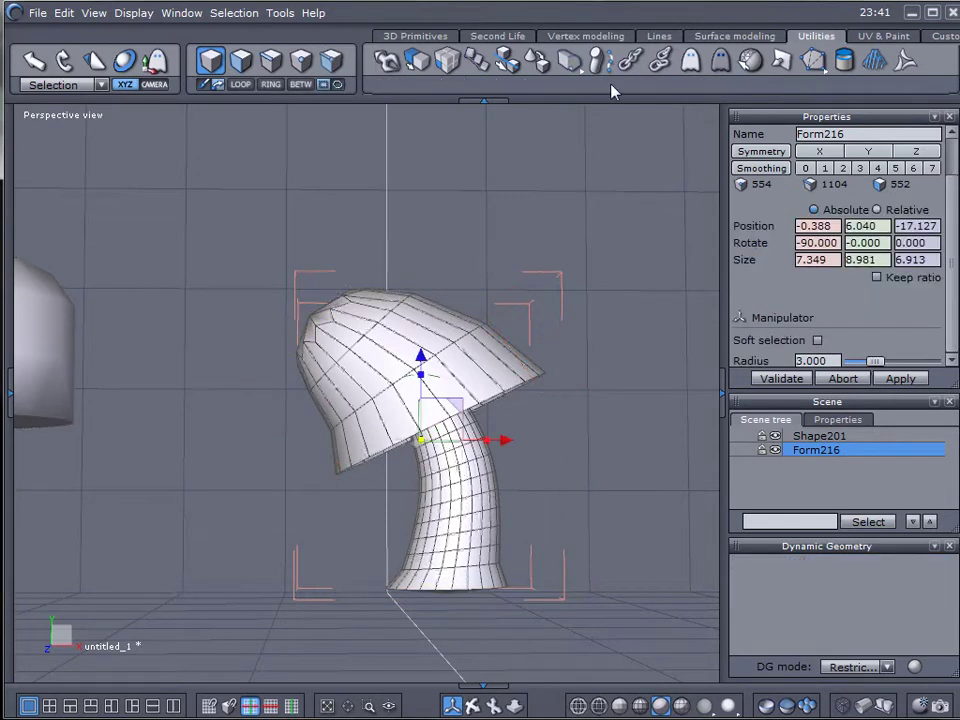
Apply the Twister deformer to the bent mushroom, twisting its upper end around the vertical axis.
{"action": "left_click", "coordinate": [567, 67]}
{"action": "left_click", "coordinate": [576, 148]}
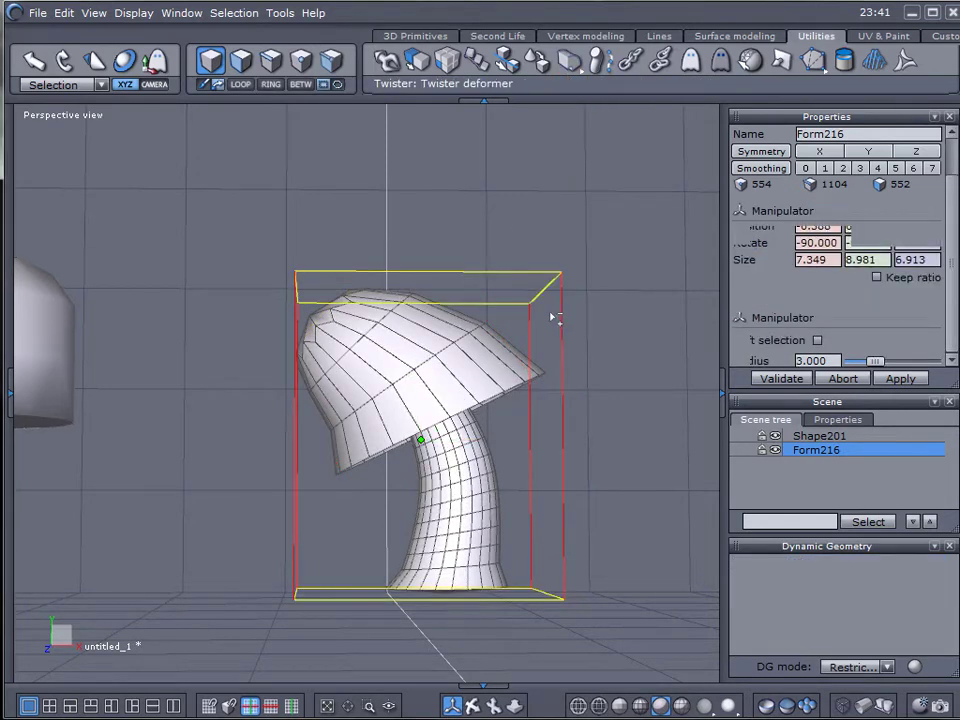
{"action": "left_click_drag", "start_coordinate": [478, 332], "coordinate": [80, 324]}
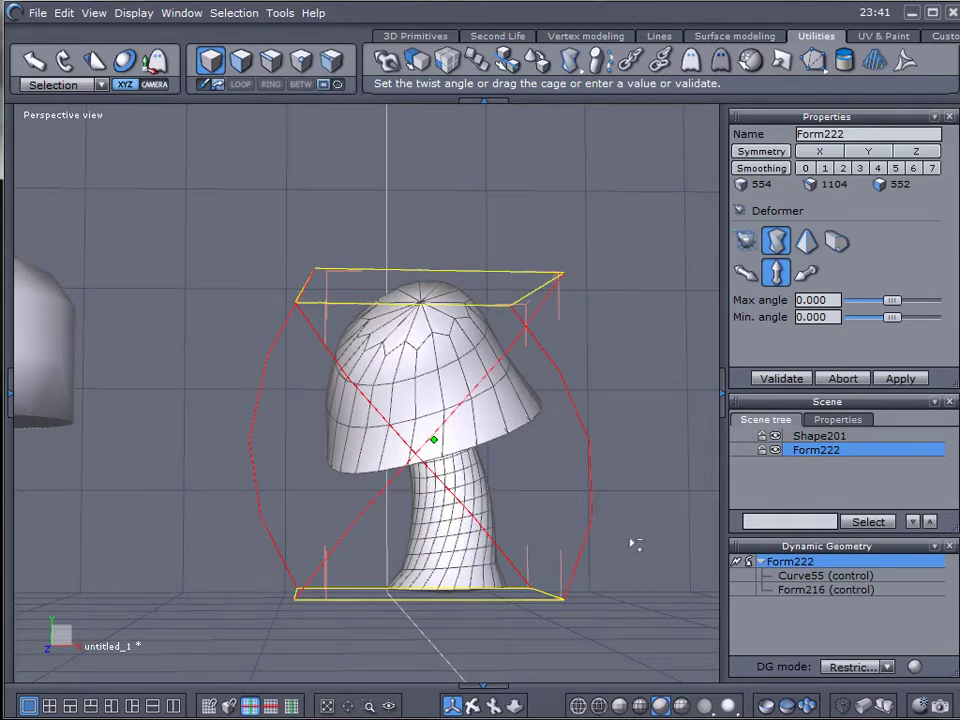
{"action": "key", "text": "Return"}
Examine the bent and twisted mushroom from several angles and distances.
{"action": "middle_click_drag", "start_coordinate": [630, 546], "coordinate": [542, 549]}
{"action": "scroll", "coordinate": [598, 415], "scroll_direction": "down", "scroll_amount": 3}
{"action": "middle_click_drag", "start_coordinate": [600, 416], "coordinate": [518, 450]}
{"action": "middle_click_drag", "start_coordinate": [658, 431], "coordinate": [499, 434]}
{"action": "right_click_drag", "start_coordinate": [502, 434], "coordinate": [520, 253]}
{"action": "left_click_drag", "start_coordinate": [512, 193], "coordinate": [336, 131]}
{"action": "right_click_drag", "start_coordinate": [531, 365], "coordinate": [555, 233]}
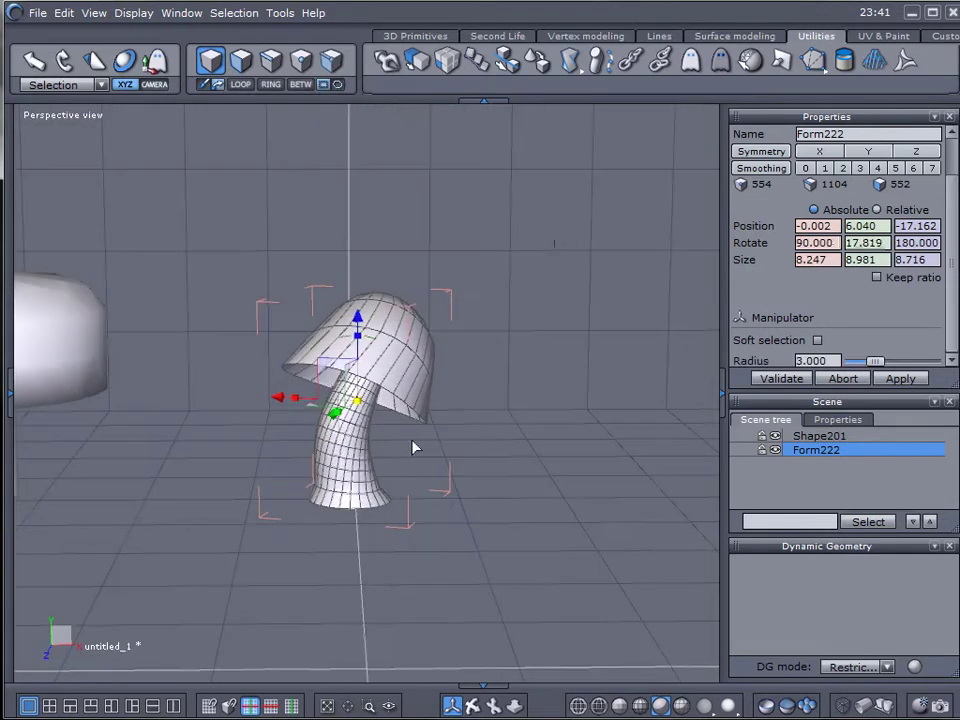
Move the wide-capped mushroom closer to the bent mushroom and scale it down to about 4.27 × 4.04 × 4.27.
{"action": "middle_click_drag", "start_coordinate": [416, 440], "coordinate": [553, 451]}
{"action": "left_click", "coordinate": [155, 346]}
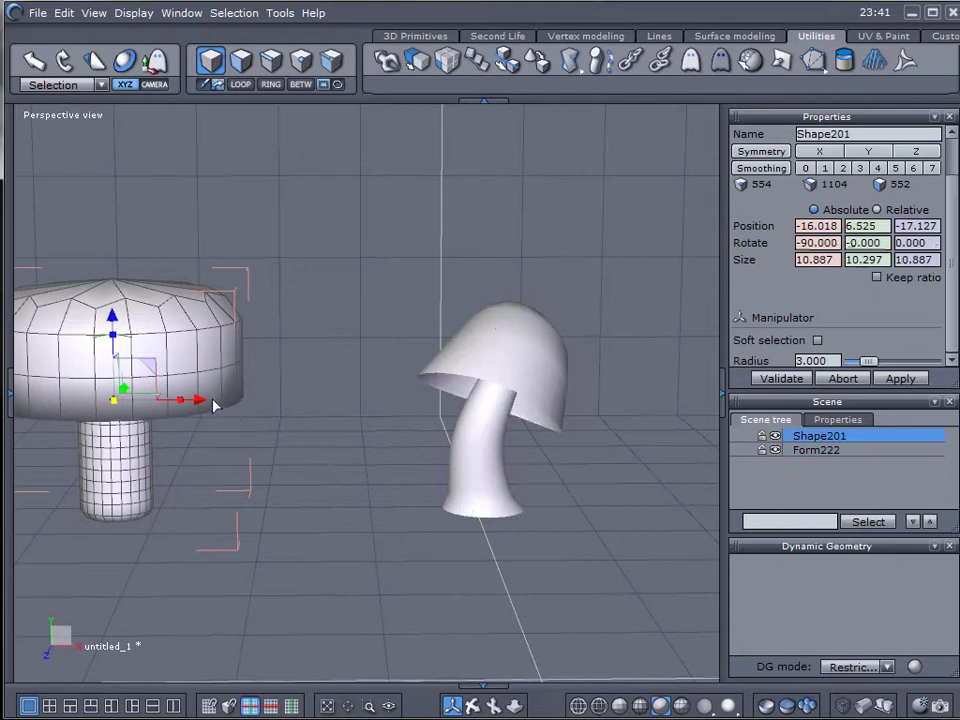
{"action": "left_click_drag", "start_coordinate": [208, 401], "coordinate": [452, 405]}
{"action": "left_click_drag", "start_coordinate": [348, 398], "coordinate": [210, 402]}
{"action": "scroll", "coordinate": [332, 412], "scroll_direction": "up", "scroll_amount": 2}
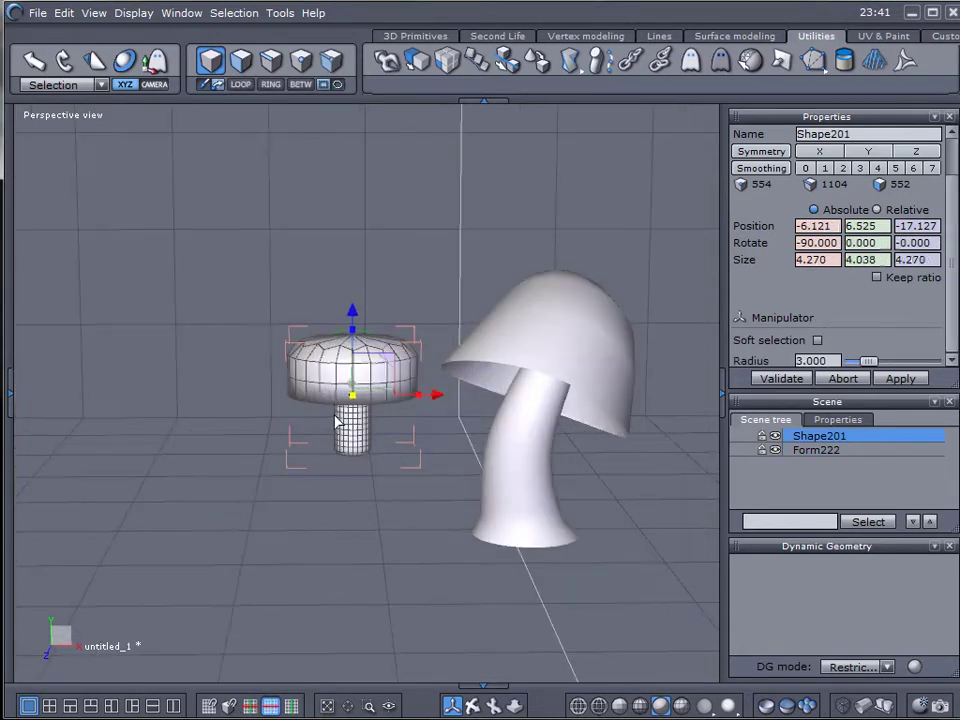
Apply the taper deformer to the small mushroom, narrowing its upper end along the vertical axis.
{"action": "left_click", "coordinate": [570, 60]}
{"action": "left_click", "coordinate": [570, 90]}
{"action": "left_click_drag", "start_coordinate": [418, 344], "coordinate": [371, 338]}
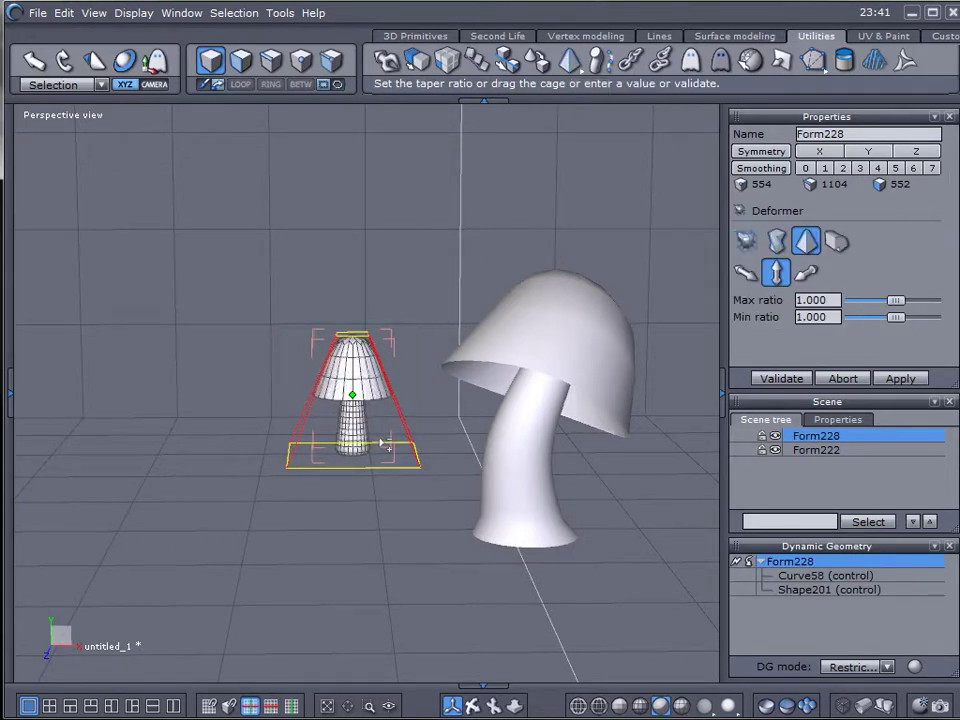
{"action": "key", "text": "Return"}
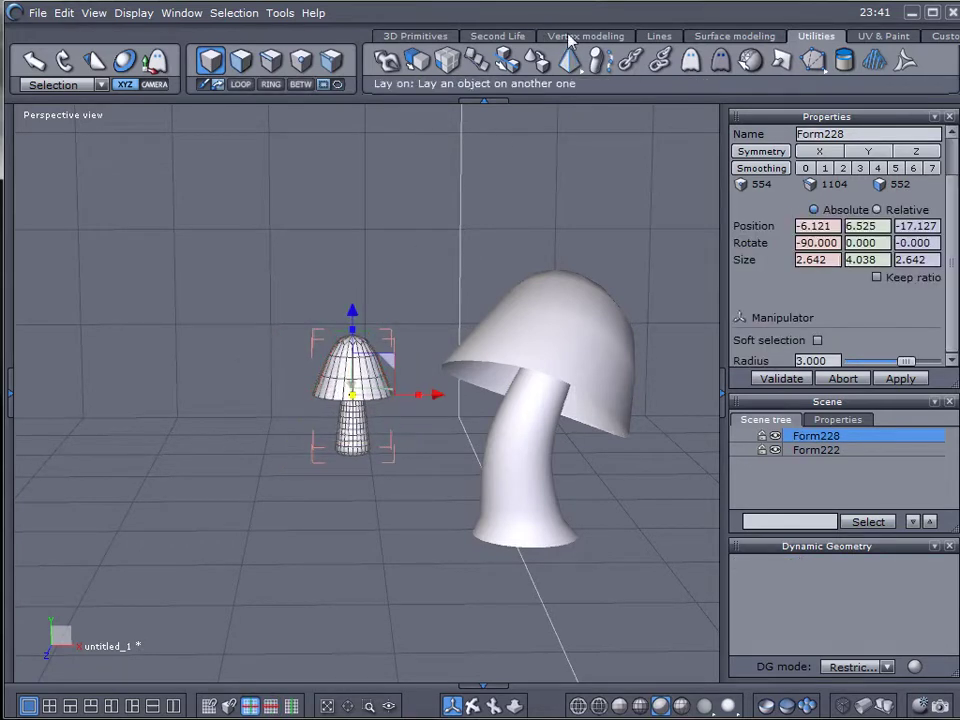
Apply the bend deformer to the small tapered mushroom so its cap leans away from the large mushroom.
{"action": "left_click", "coordinate": [570, 64]}
{"action": "left_click", "coordinate": [575, 122]}
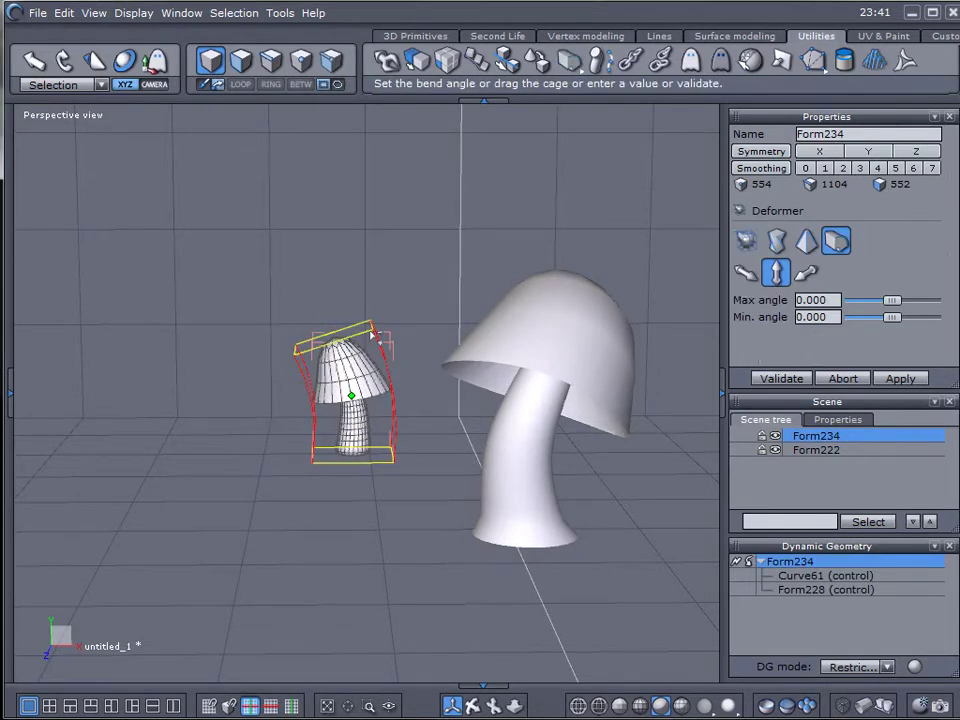
{"action": "key", "text": "space"}
Move the small bent mushroom down and over so it stands beside the base of the large mushroom's stem.
{"action": "left_click_drag", "start_coordinate": [378, 362], "coordinate": [480, 446]}
{"action": "left_click_drag", "start_coordinate": [536, 462], "coordinate": [529, 461]}
{"action": "scroll", "coordinate": [504, 510], "scroll_direction": "up", "scroll_amount": 2}
{"action": "scroll", "coordinate": [504, 510], "scroll_direction": "down", "scroll_amount": 3}
{"action": "middle_click_drag", "start_coordinate": [504, 510], "coordinate": [586, 515]}
{"action": "right_click_drag", "start_coordinate": [588, 514], "coordinate": [604, 390]}
Select the large mushroom and start the UV Unfold tool on it with definition by seams.
{"action": "left_click", "coordinate": [591, 383]}
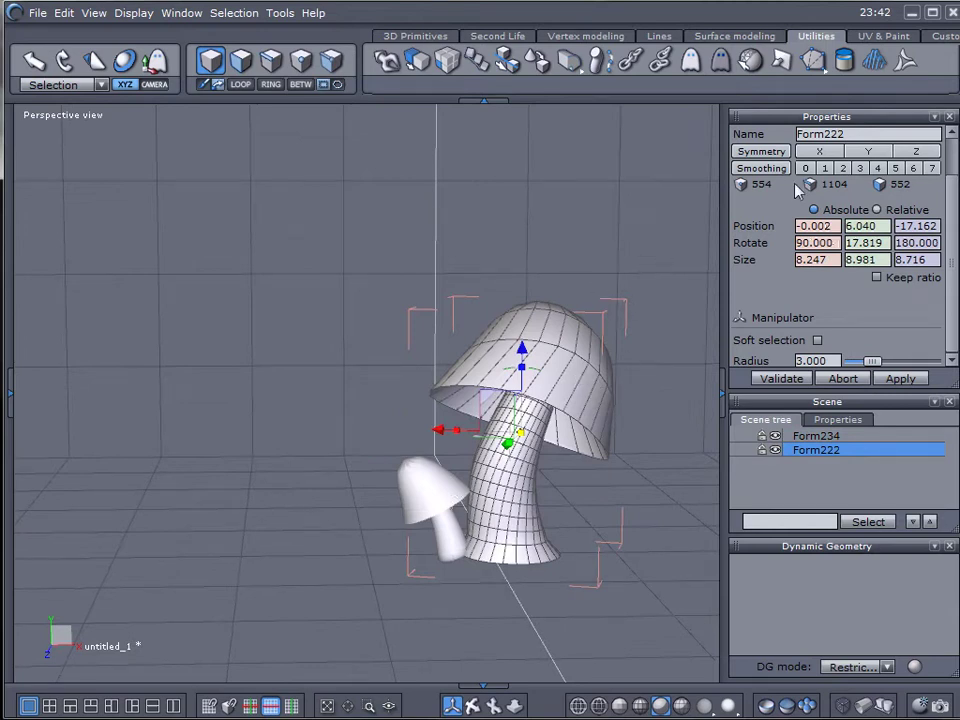
{"action": "scroll", "coordinate": [648, 444], "scroll_direction": "up", "scroll_amount": 2}
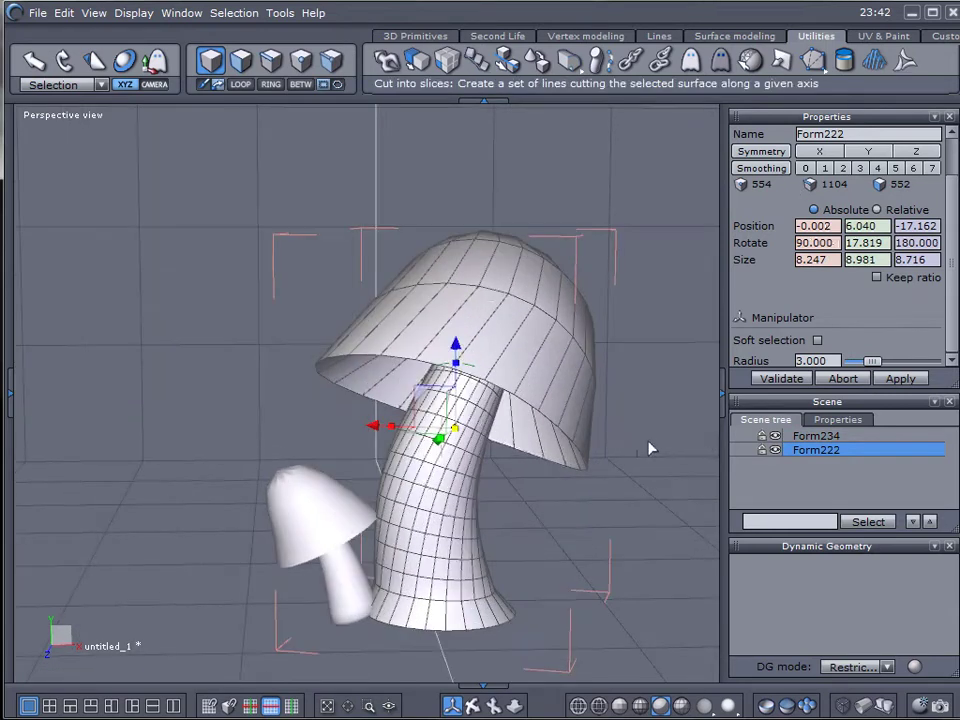
{"action": "scroll", "coordinate": [648, 444], "scroll_direction": "down", "scroll_amount": 1}
{"action": "mouse_move", "coordinate": [506, 467]}
{"action": "right_mouse_down"}
{"action": "mouse_move", "coordinate": [536, 440]}
{"action": "mouse_move", "coordinate": [514, 471]}
{"action": "mouse_move", "coordinate": [529, 441]}
{"action": "mouse_move", "coordinate": [508, 456]}
{"action": "right_mouse_up"}
{"action": "middle_click_drag", "start_coordinate": [508, 457], "coordinate": [611, 480]}
{"action": "scroll", "coordinate": [531, 472], "scroll_direction": "up", "scroll_amount": 2}
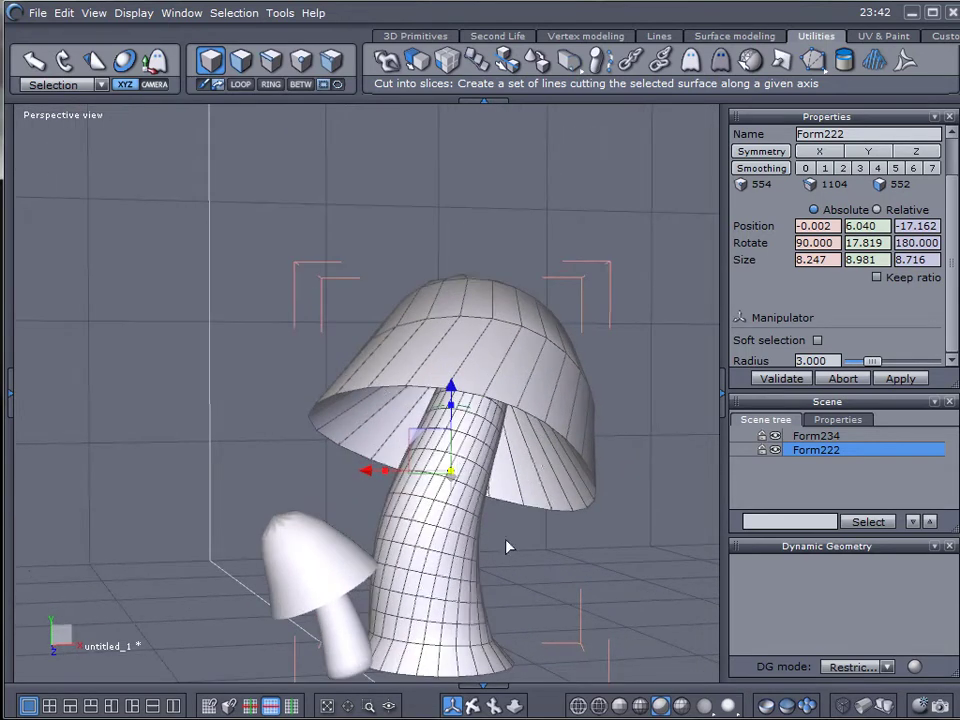
{"action": "right_click_drag", "start_coordinate": [507, 551], "coordinate": [543, 382]}
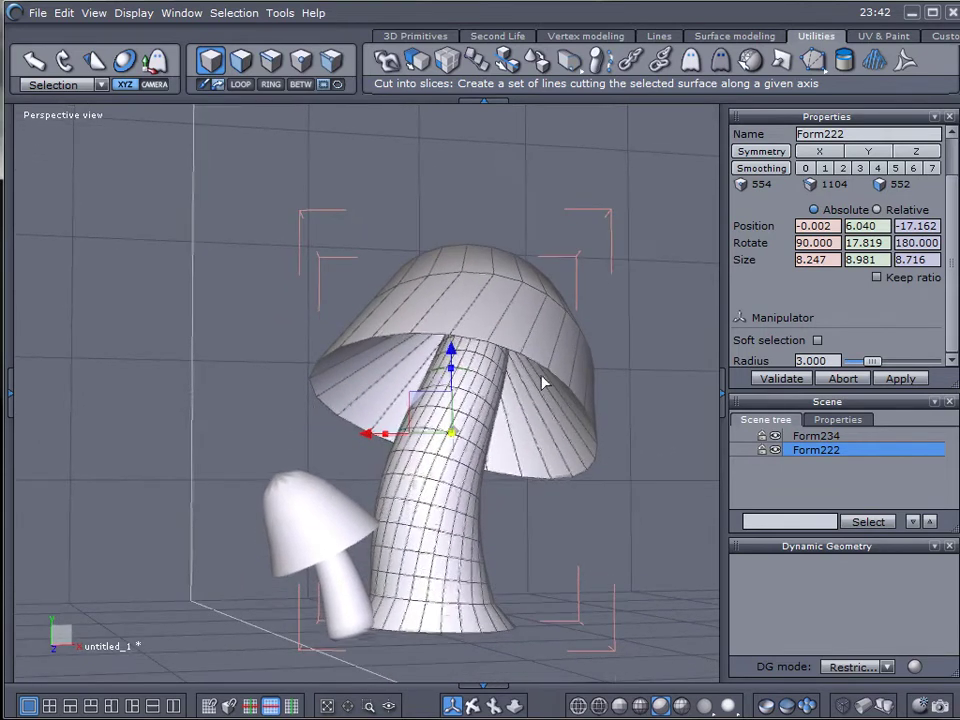
{"action": "left_click", "coordinate": [880, 37]}
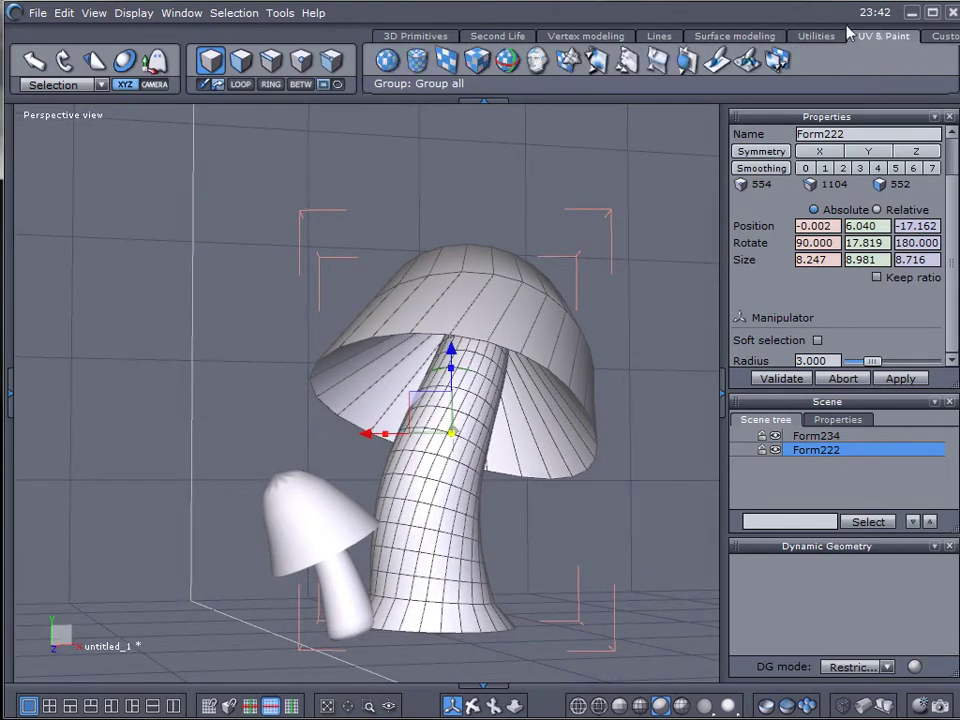
{"action": "left_click", "coordinate": [537, 62]}
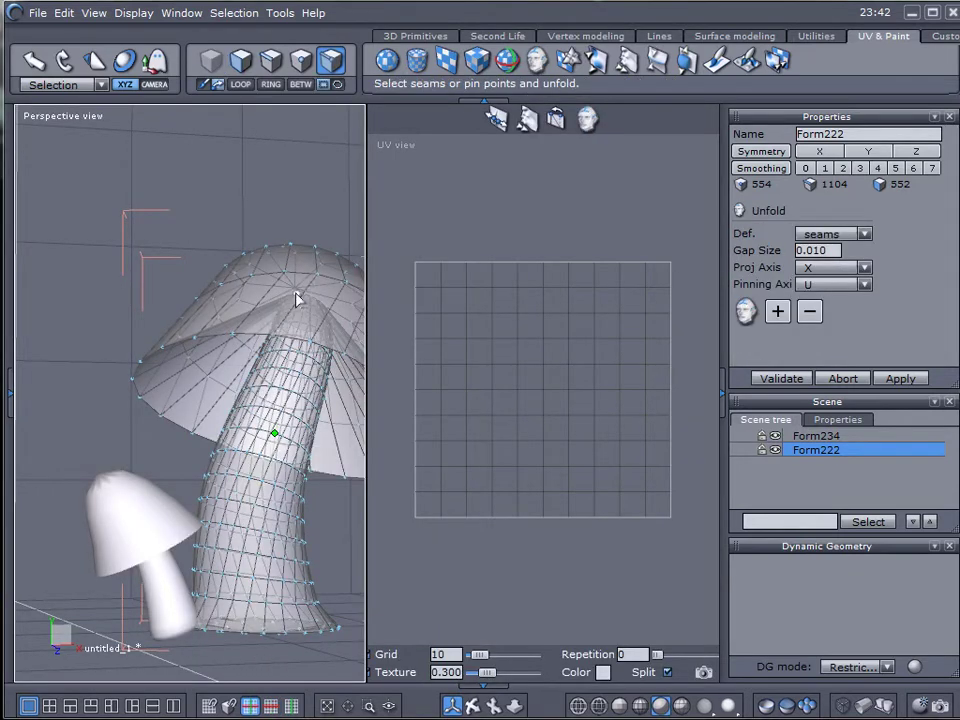
Add the edge loop around the stem's upper end inside the cap and the cap's rim loop to the unfold seams.
{"action": "scroll", "coordinate": [296, 298], "scroll_direction": "up", "scroll_amount": 5}
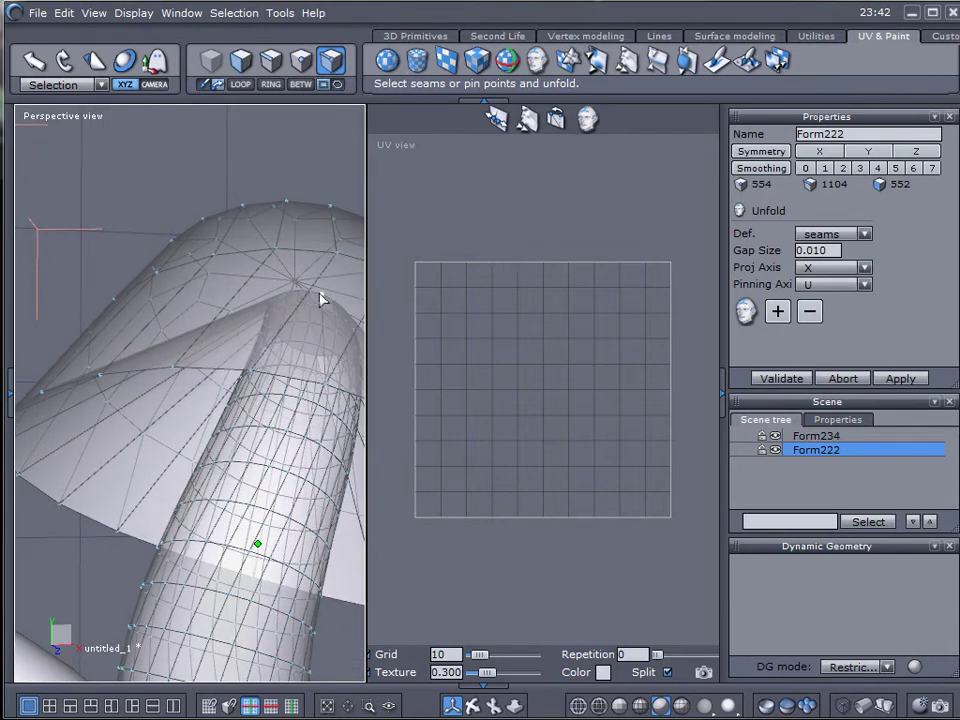
{"action": "left_click", "coordinate": [316, 294]}
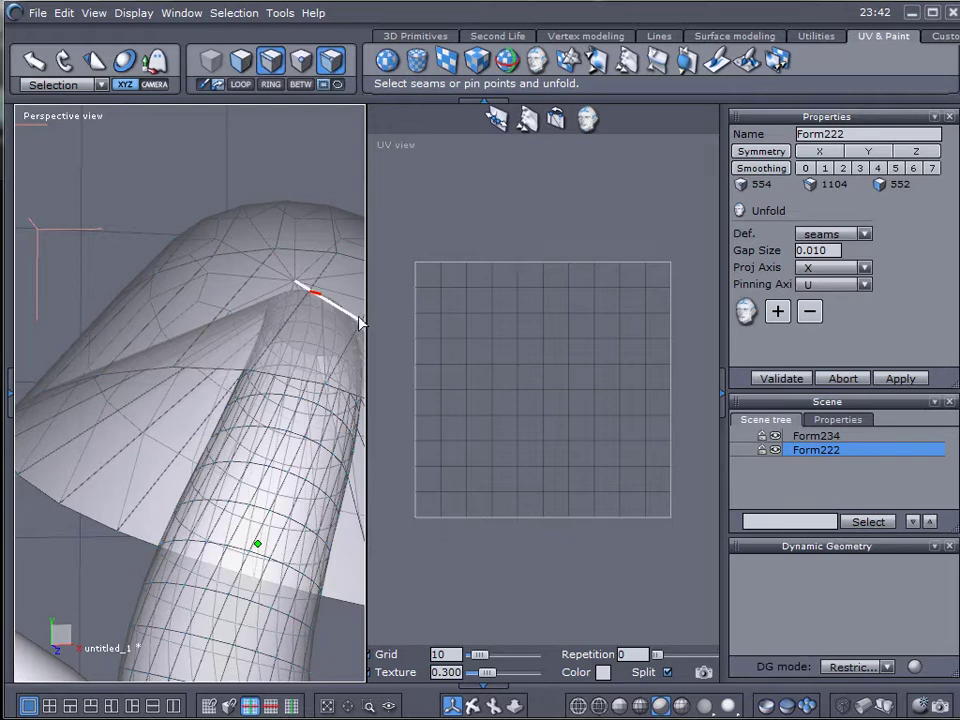
{"action": "key", "text": "l"}
{"action": "left_click", "coordinate": [780, 311]}
{"action": "left_click", "coordinate": [779, 311]}
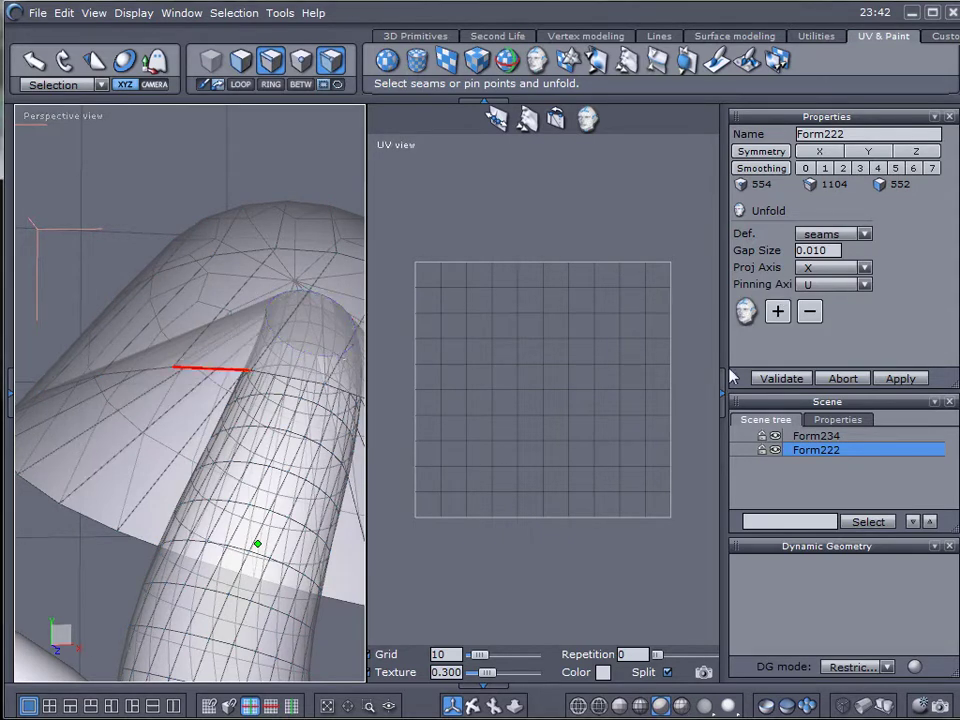
{"action": "key", "text": "l"}
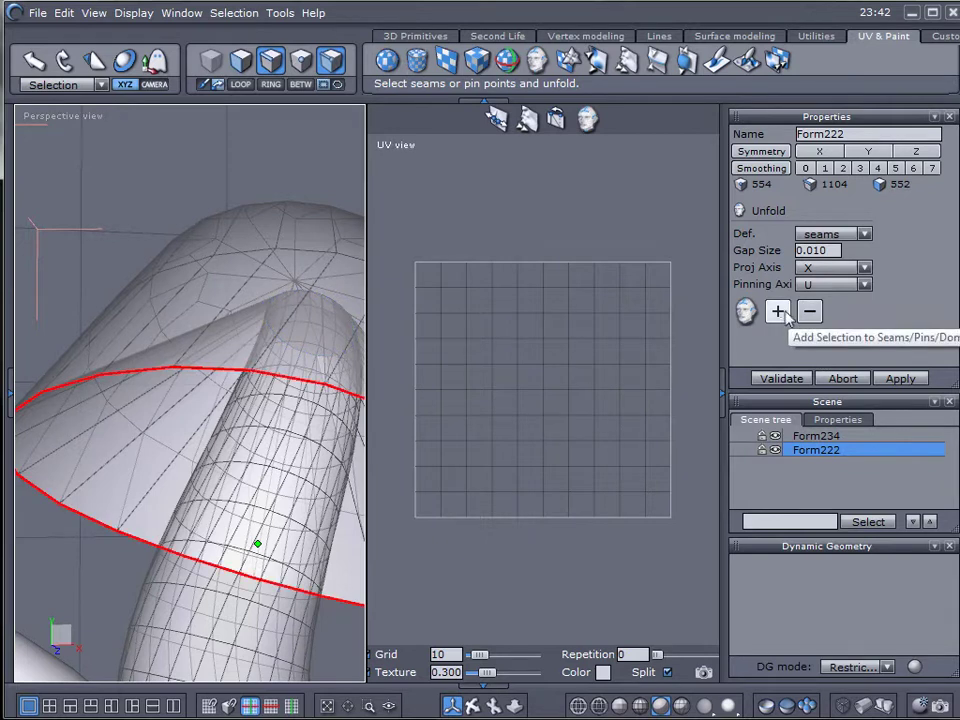
{"action": "left_click", "coordinate": [786, 315]}
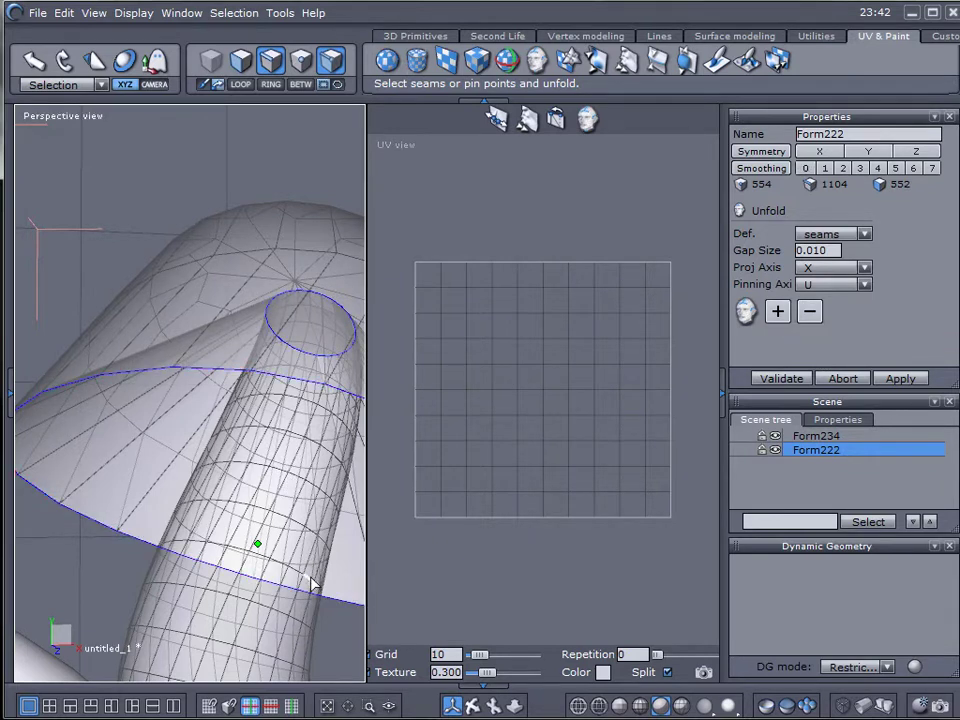
Add the edge loop around the flared base of the large mushroom's stem to the unfold seams.
{"action": "middle_click_drag", "start_coordinate": [320, 590], "coordinate": [339, 491]}
{"action": "scroll", "coordinate": [337, 491], "scroll_direction": "down", "scroll_amount": 2}
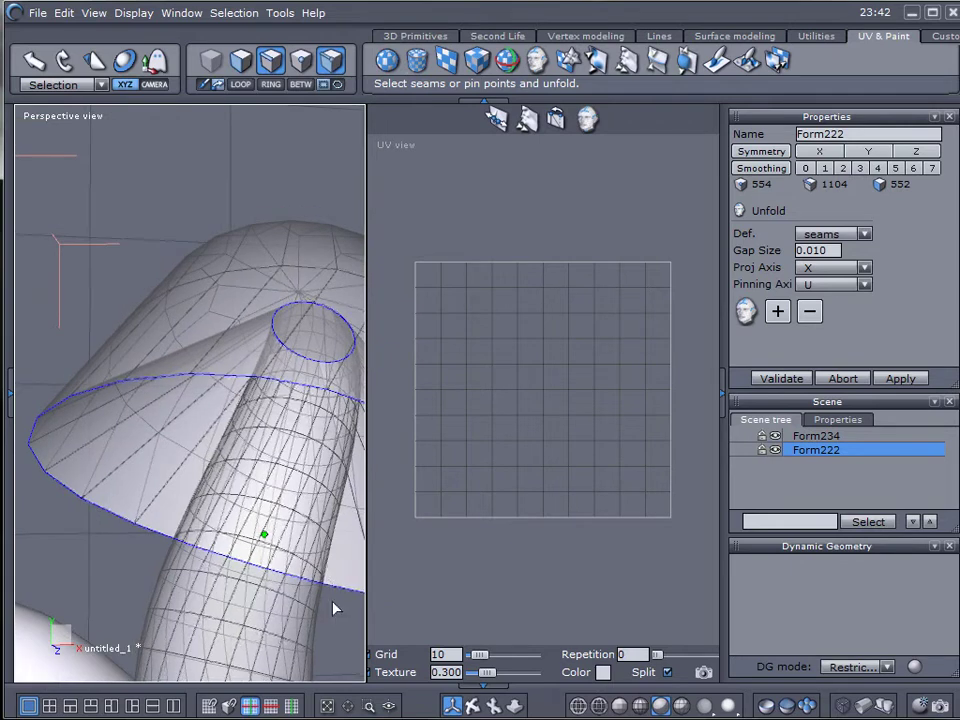
{"action": "middle_click_drag", "start_coordinate": [333, 609], "coordinate": [354, 352]}
{"action": "scroll", "coordinate": [309, 418], "scroll_direction": "down", "scroll_amount": 3}
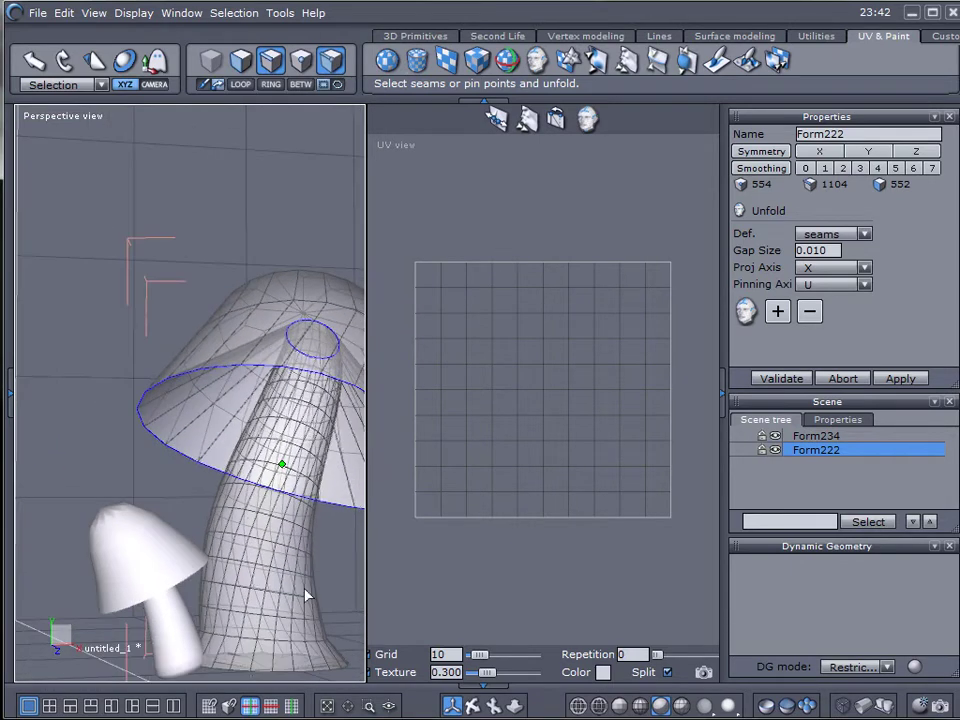
{"action": "right_click_drag", "start_coordinate": [310, 593], "coordinate": [317, 457]}
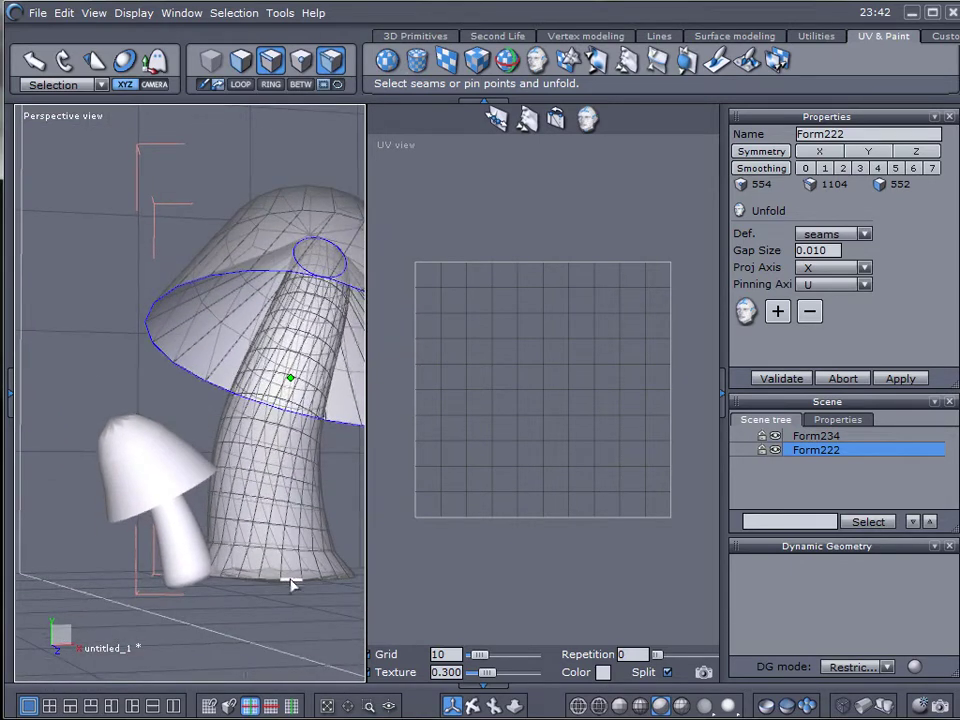
{"action": "key", "text": "l"}
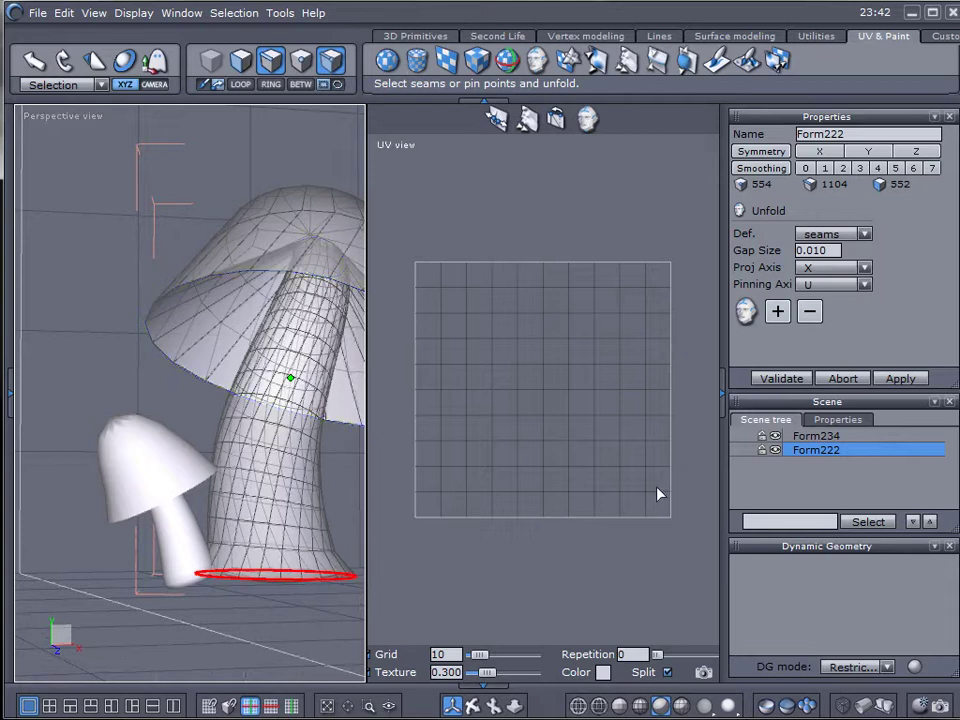
{"action": "left_click", "coordinate": [777, 312]}
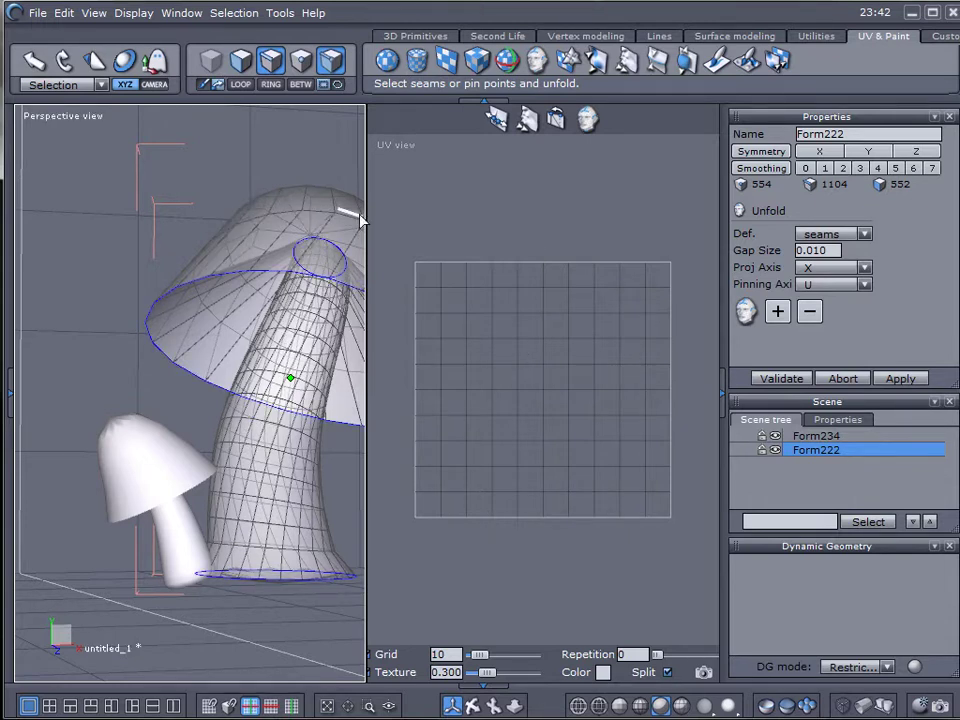
Unfold the large mushroom's UVs along the seams, enlarge the UV view to a single viewport and validate the unfold.
{"action": "left_click", "coordinate": [746, 313]}
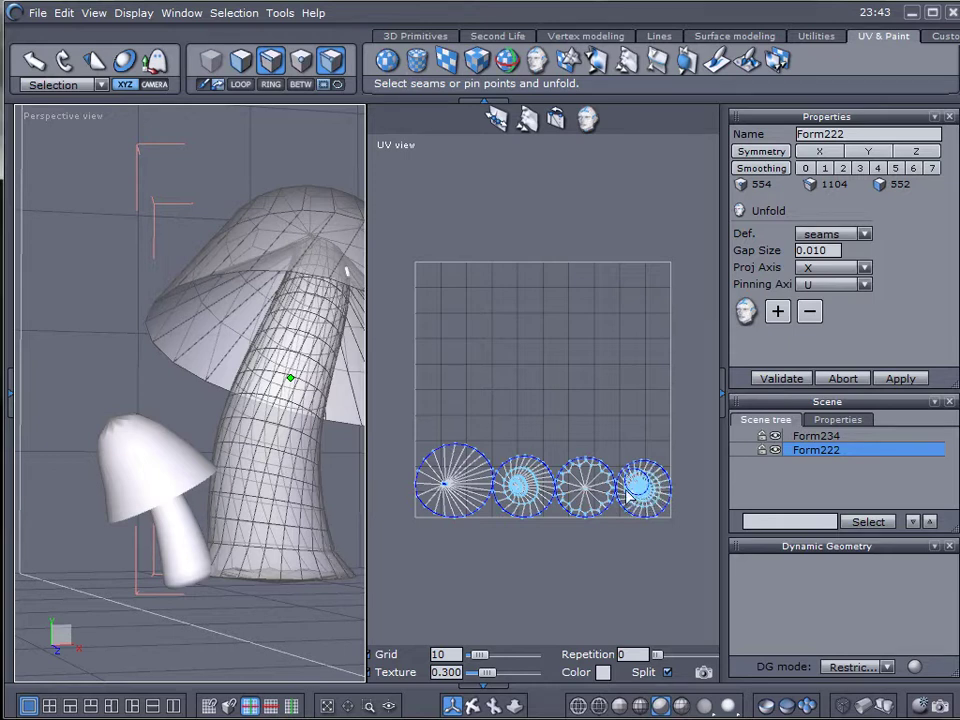
{"action": "scroll", "coordinate": [640, 489], "scroll_direction": "up", "scroll_amount": 5}
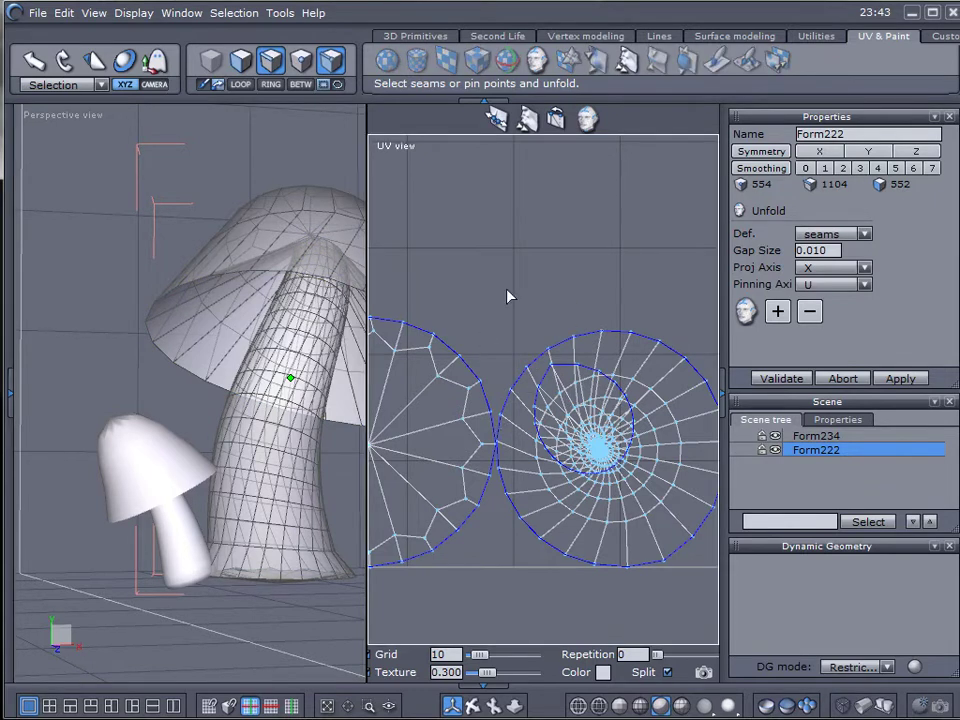
{"action": "left_click", "coordinate": [28, 705]}
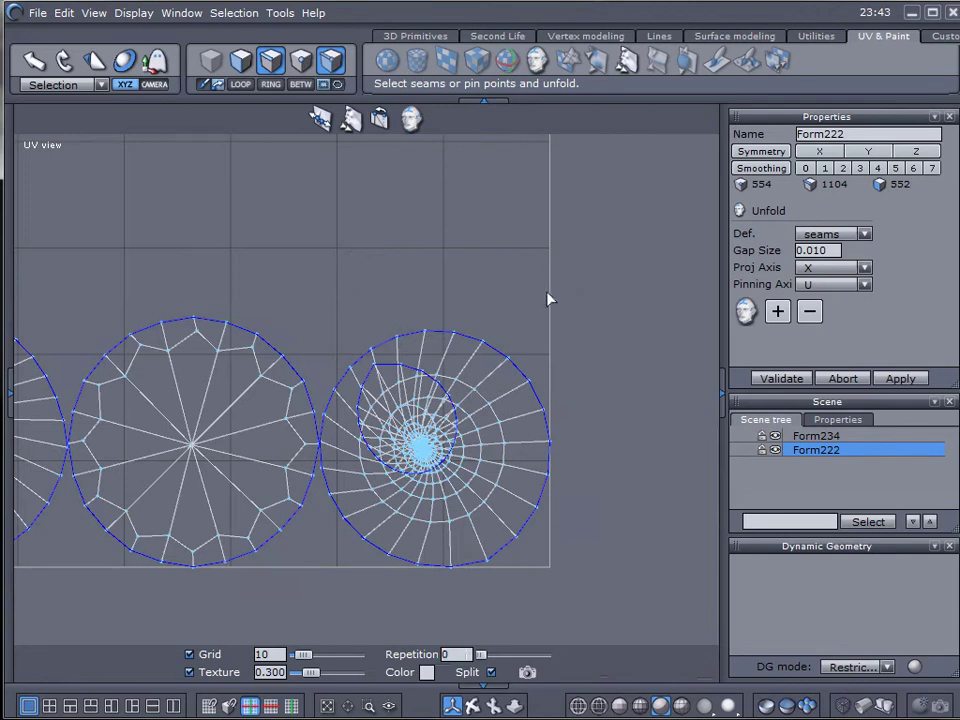
{"action": "middle_click_drag", "start_coordinate": [545, 294], "coordinate": [843, 436]}
{"action": "middle_click_drag", "start_coordinate": [336, 332], "coordinate": [620, 301]}
{"action": "scroll", "coordinate": [306, 333], "scroll_direction": "down", "scroll_amount": 1}
{"action": "scroll", "coordinate": [308, 341], "scroll_direction": "down", "scroll_amount": 2}
{"action": "left_click", "coordinate": [795, 379]}
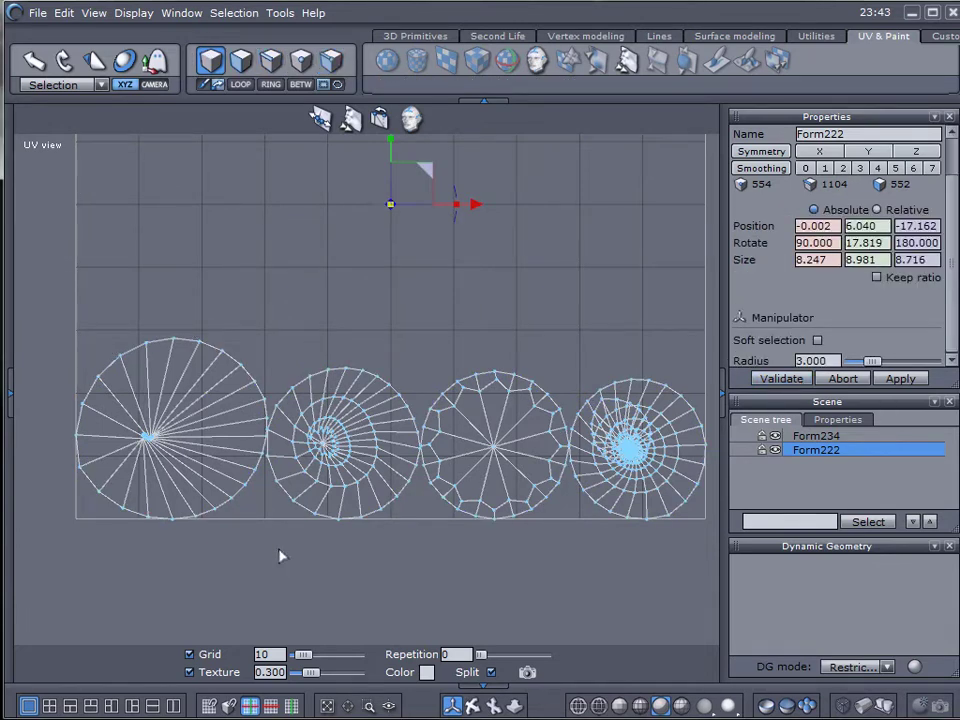
Select all faces of the largest UV island, move it into the upper-left quarter of the UV square and enlarge it.
{"action": "middle_click_drag", "start_coordinate": [214, 297], "coordinate": [320, 345]}
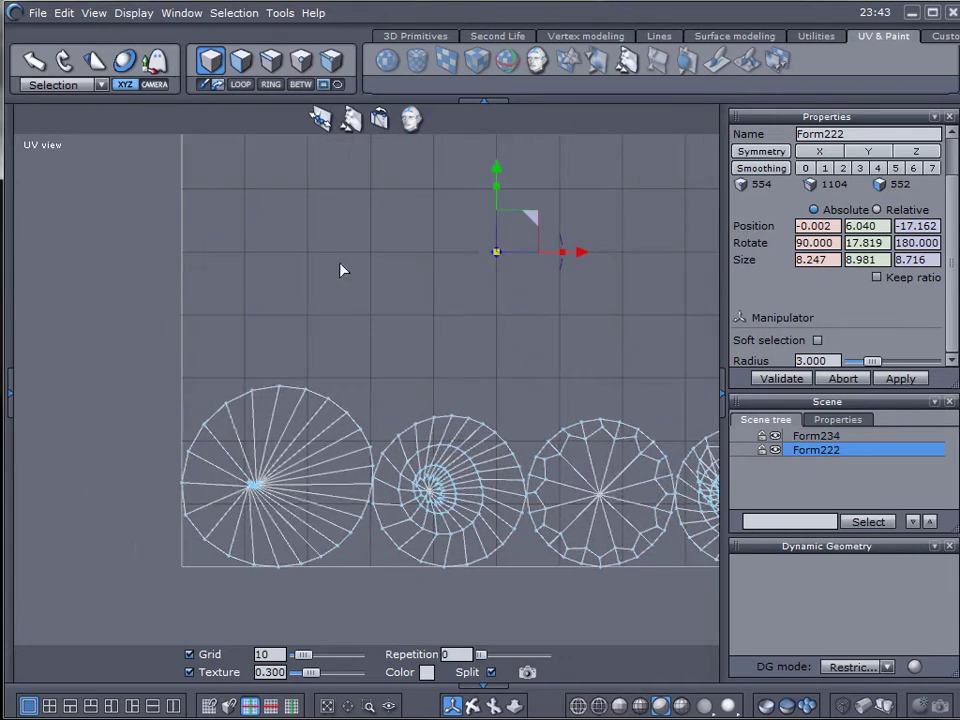
{"action": "left_click", "coordinate": [240, 61]}
{"action": "left_click_drag", "start_coordinate": [81, 290], "coordinate": [379, 621]}
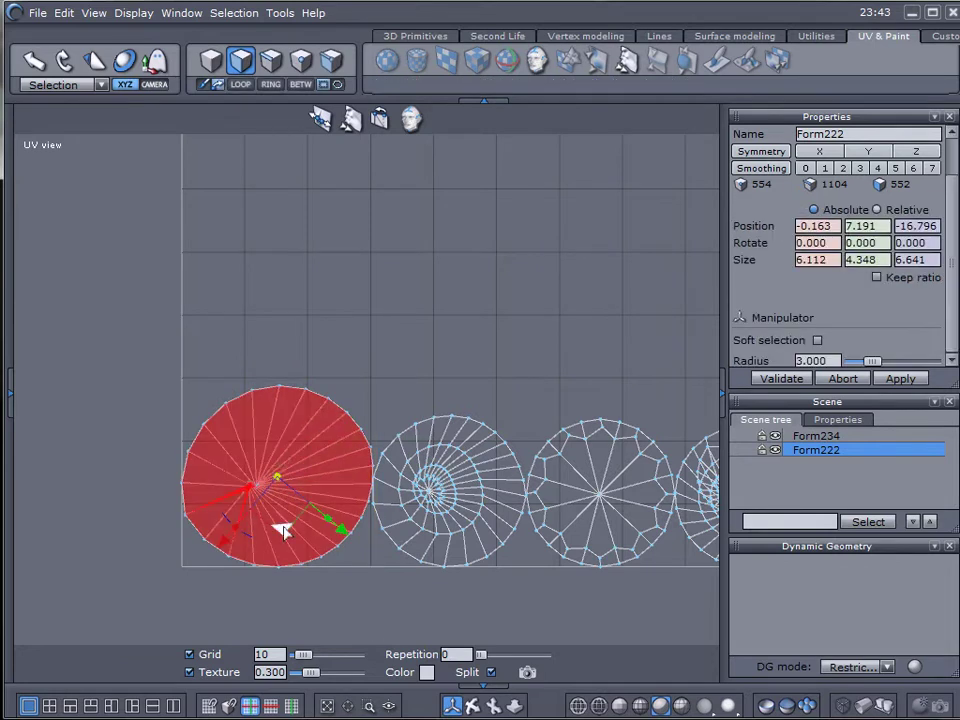
{"action": "left_click_drag", "start_coordinate": [279, 523], "coordinate": [295, 259]}
{"action": "middle_click_drag", "start_coordinate": [377, 366], "coordinate": [360, 585]}
{"action": "scroll", "coordinate": [320, 376], "scroll_direction": "down", "scroll_amount": 3}
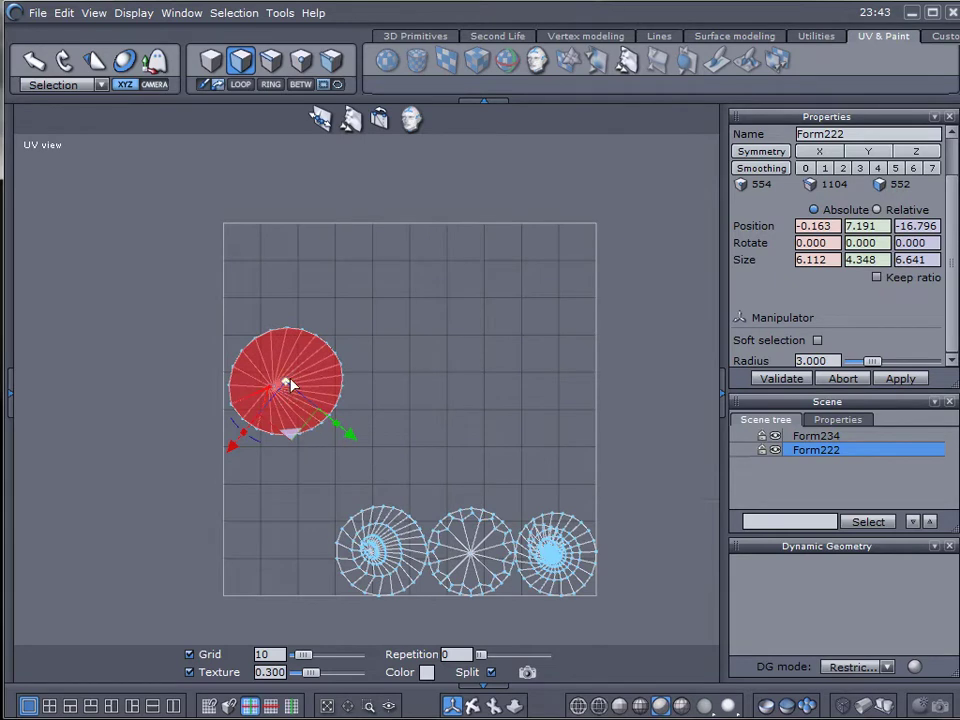
{"action": "left_click_drag", "start_coordinate": [285, 384], "coordinate": [323, 366]}
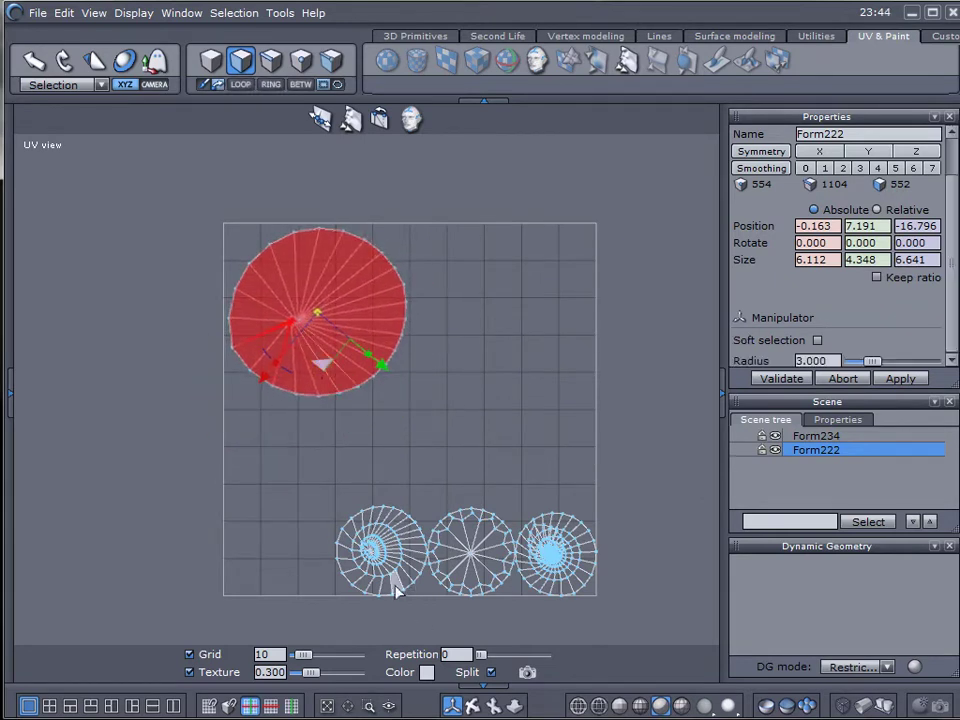
Move the large spiral UV island into the lower-left quarter of the UV square and enlarge it to fill that area.
{"action": "left_click_drag", "start_coordinate": [300, 462], "coordinate": [431, 638]}
{"action": "left_click_drag", "start_coordinate": [388, 585], "coordinate": [422, 490]}
{"action": "left_click_drag", "start_coordinate": [292, 522], "coordinate": [310, 550]}
Enlarge the stem-base UV island in the upper-right quarter of the UV square and move the dense stem island into the lower-right quarter.
{"action": "left_click_drag", "start_coordinate": [412, 484], "coordinate": [521, 624]}
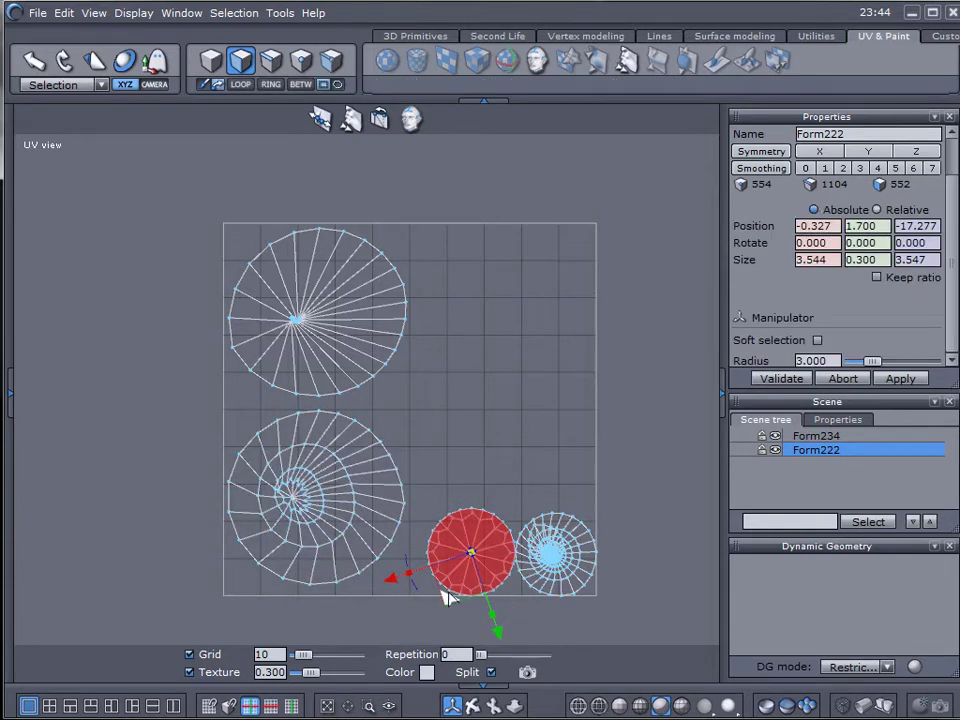
{"action": "left_click_drag", "start_coordinate": [450, 600], "coordinate": [480, 369]}
{"action": "left_click_drag", "start_coordinate": [471, 491], "coordinate": [651, 634]}
{"action": "left_click_drag", "start_coordinate": [521, 521], "coordinate": [461, 468]}
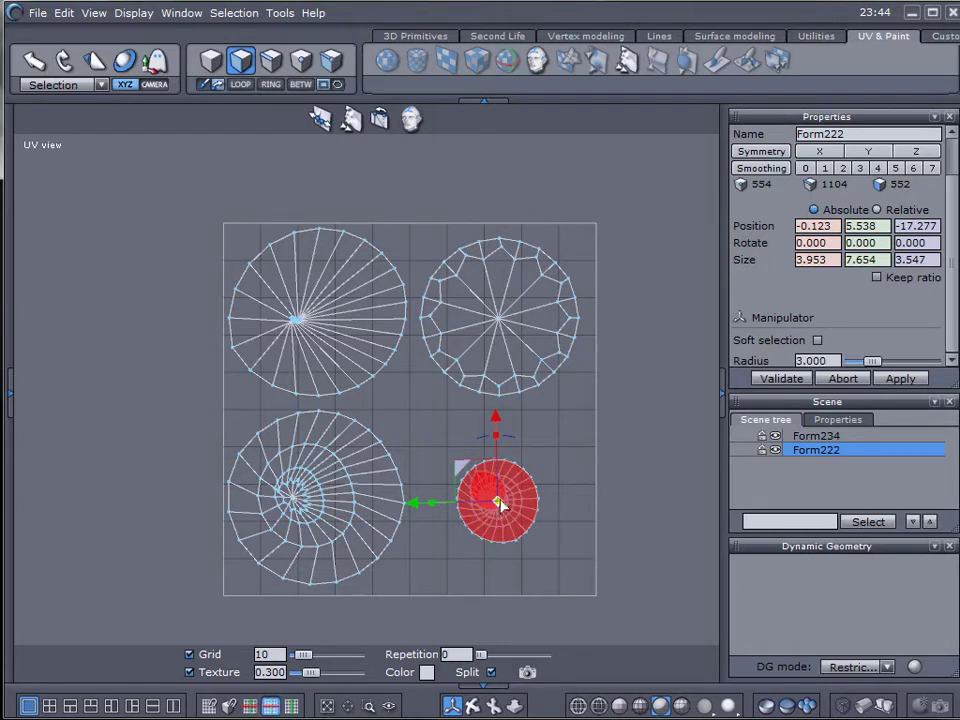
{"action": "left_click_drag", "start_coordinate": [502, 508], "coordinate": [507, 518]}
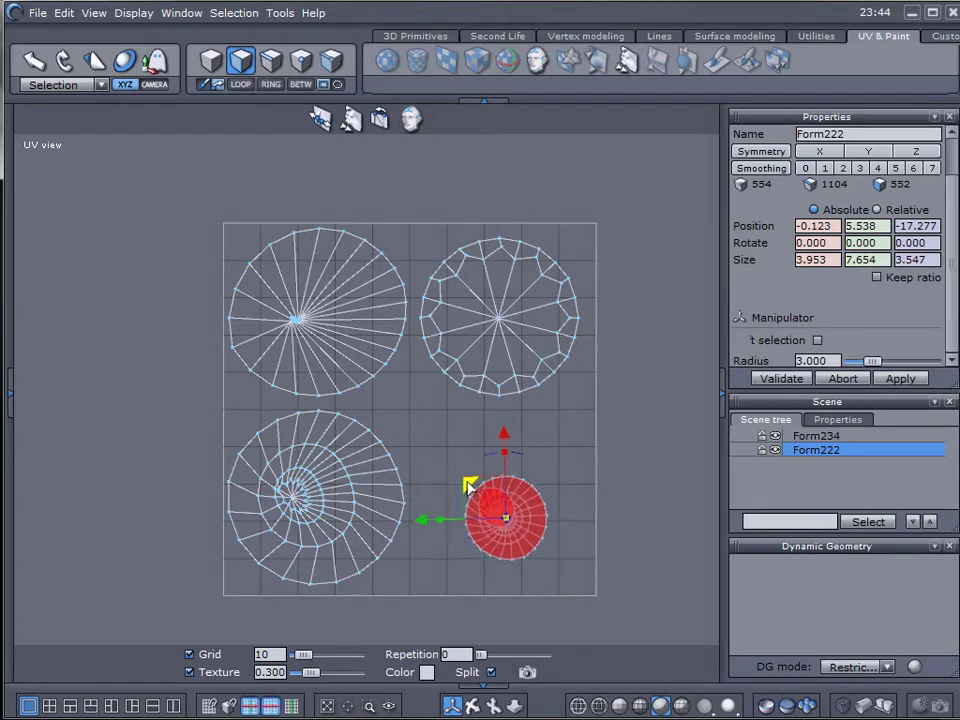
{"action": "left_click", "coordinate": [624, 474]}
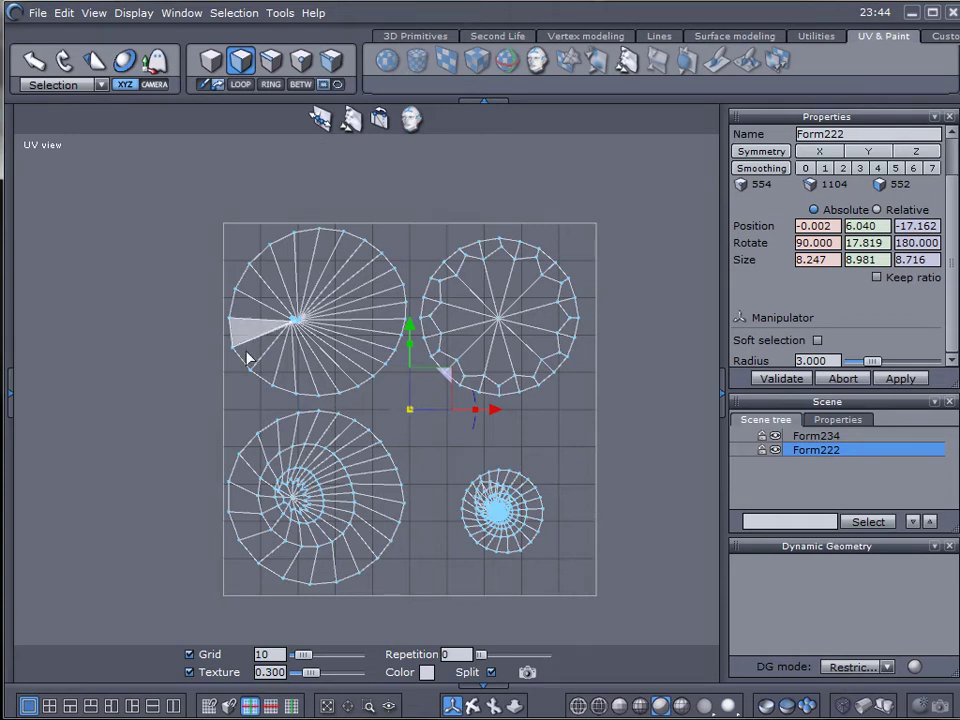
Export the UV layout as a TIFF image named mush in the Hexagon folder.
{"action": "left_click", "coordinate": [527, 672]}
{"action": "left_click", "coordinate": [470, 499]}
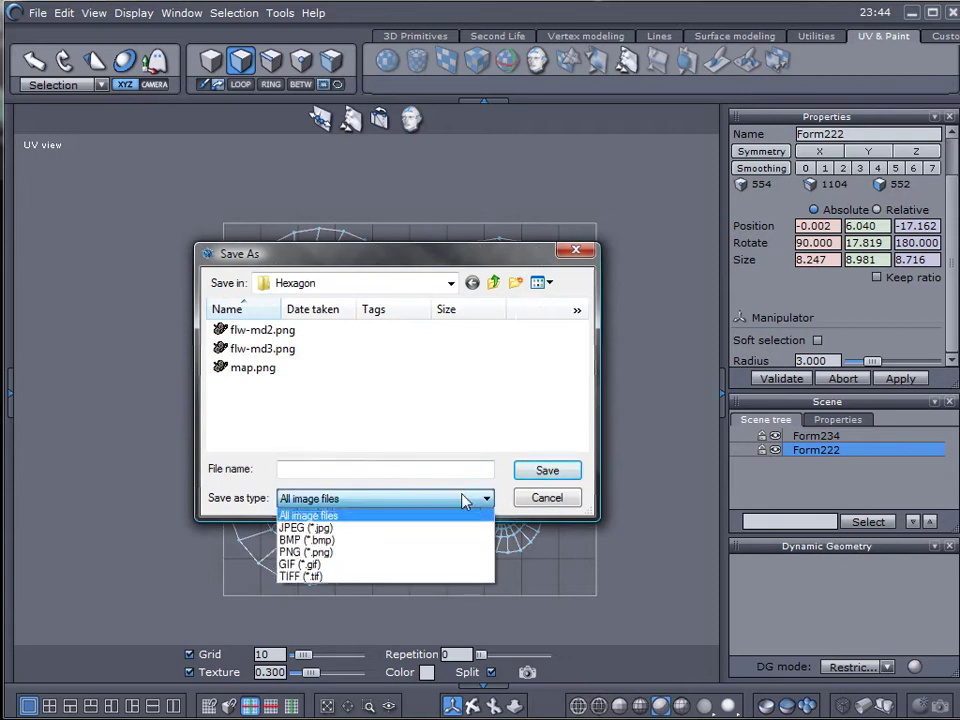
{"action": "left_click", "coordinate": [358, 579]}
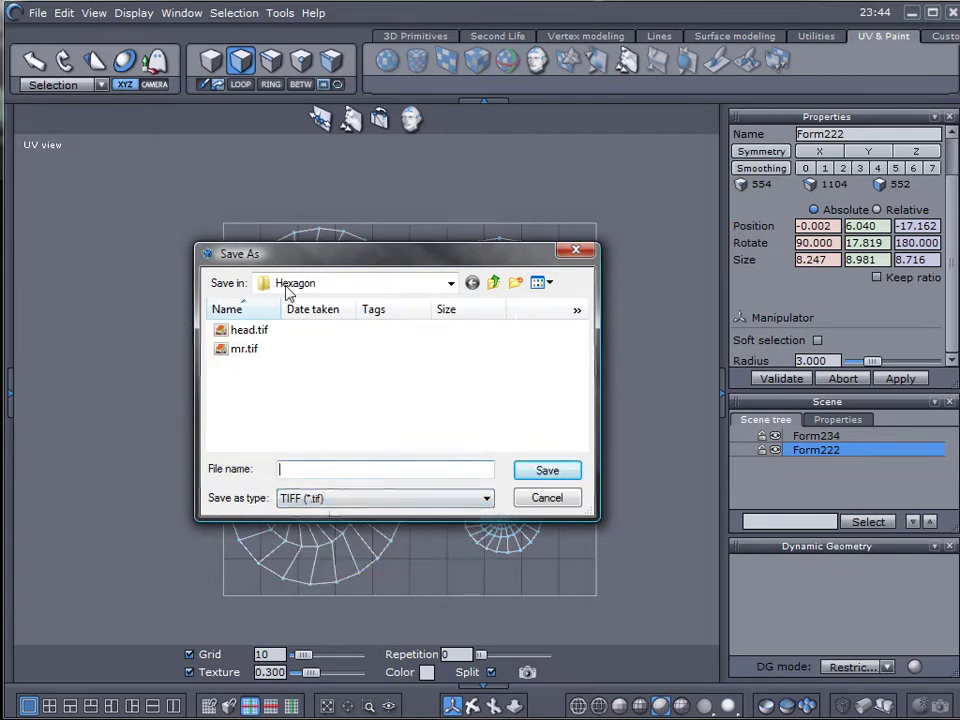
{"action": "type", "text": "mush"}
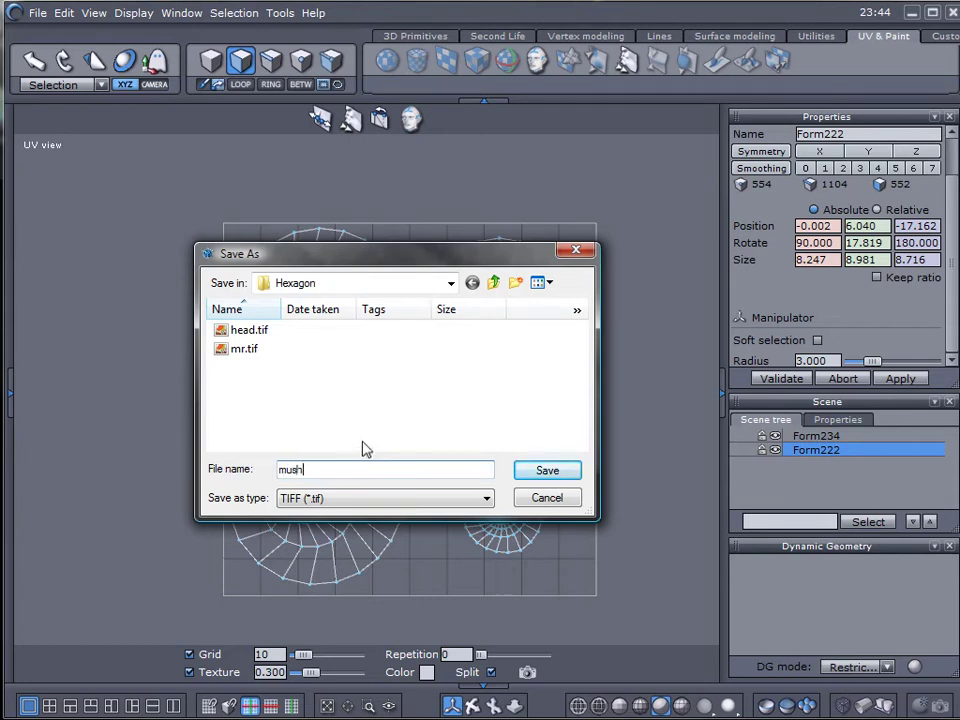
{"action": "left_click", "coordinate": [544, 472]}
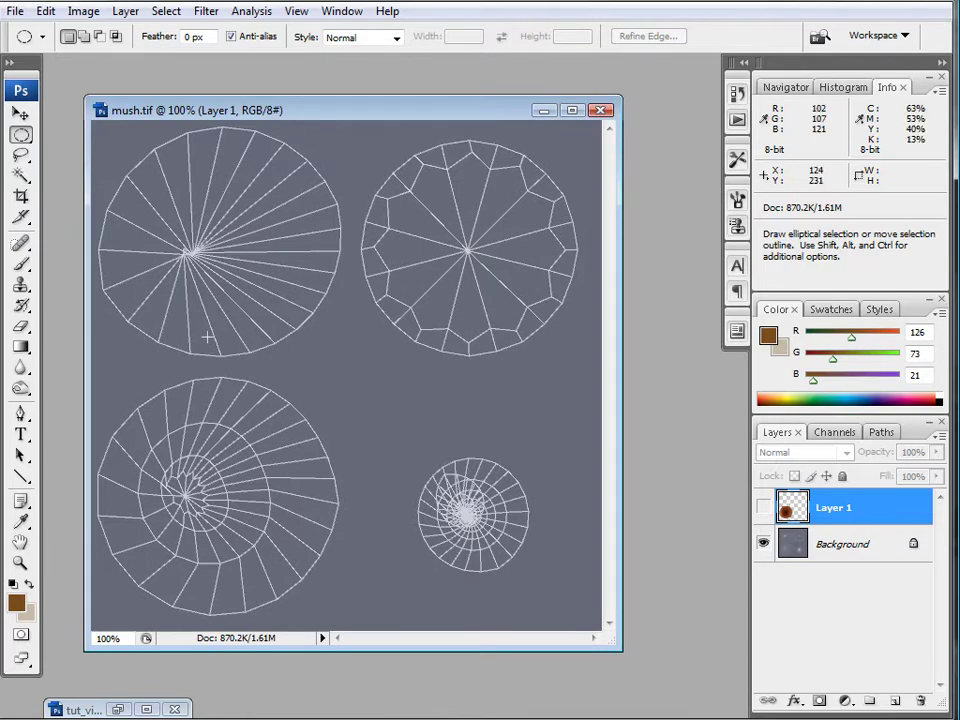
Add a new layer to mush.tif and outline the lower-left spiral island with a freehand Lasso selection.
{"action": "left_click", "coordinate": [22, 157]}
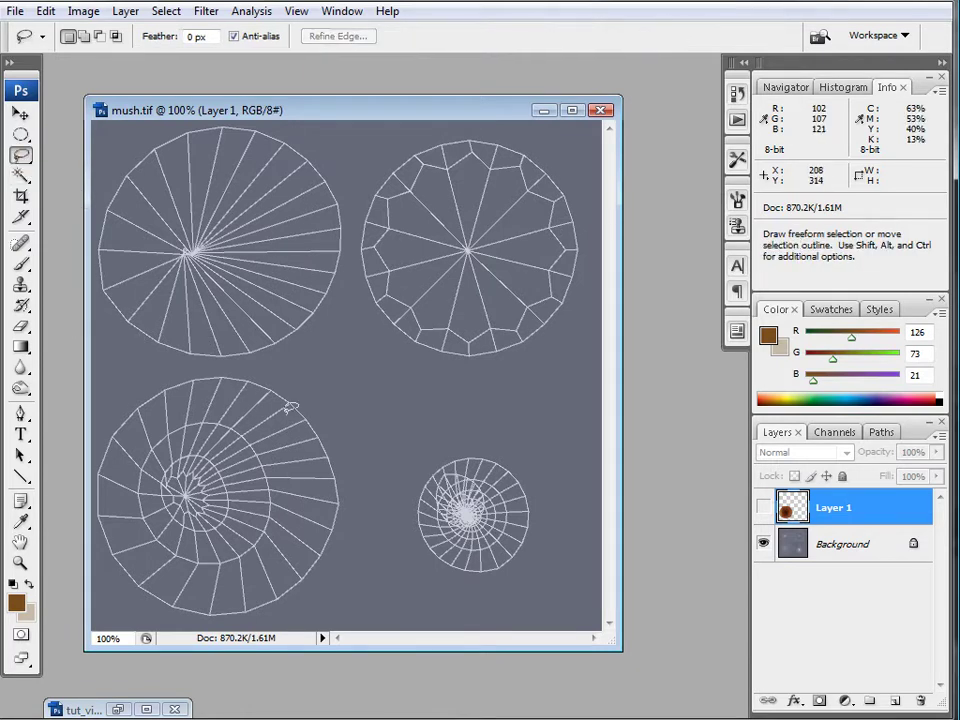
{"action": "left_click", "coordinate": [897, 701]}
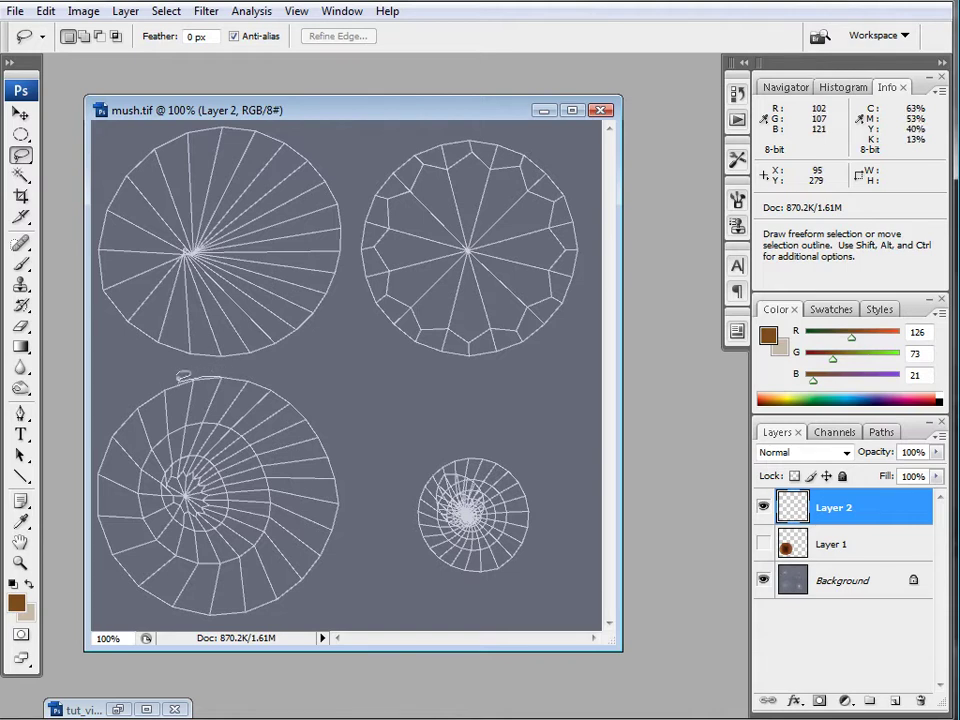
{"action": "left_click_drag", "start_coordinate": [134, 404], "coordinate": [100, 470]}
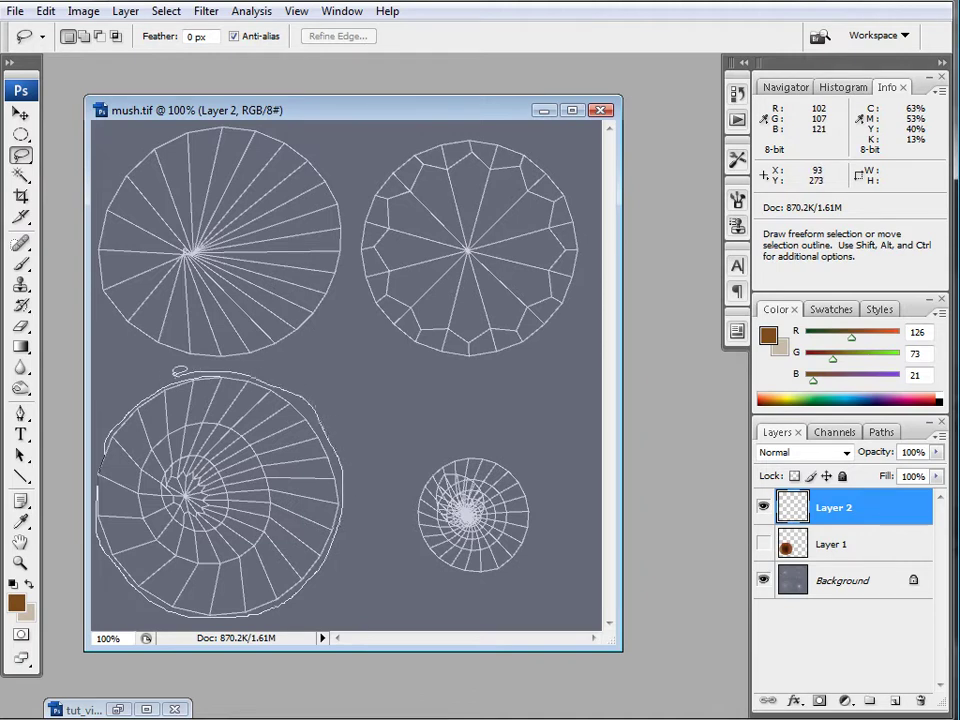
{"action": "left_click_drag", "start_coordinate": [104, 440], "coordinate": [150, 385]}
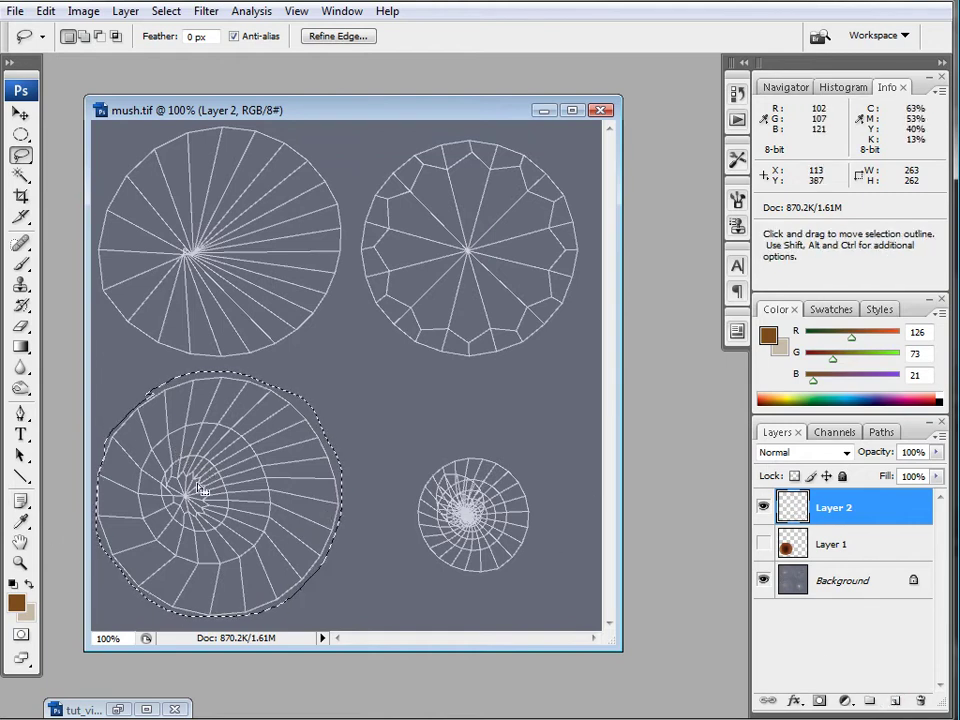
Render brown Clouds inside the lower-left selection and apply Difference Clouds four times over them.
{"action": "left_click", "coordinate": [206, 11]}
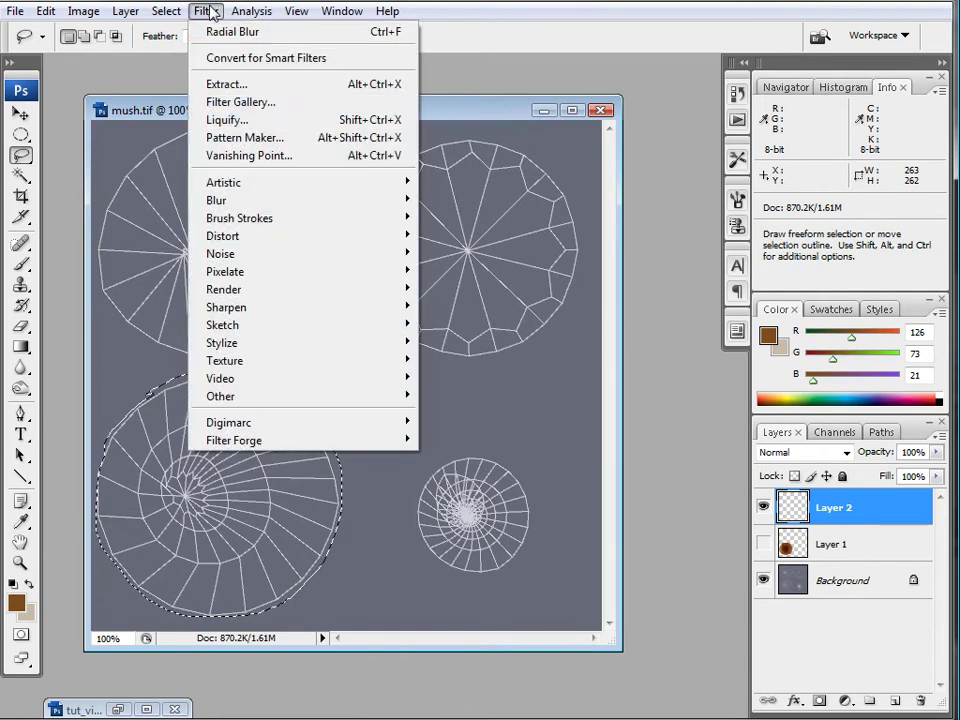
{"action": "mouse_move", "coordinate": [278, 295]}
{"action": "left_click", "coordinate": [478, 291]}
{"action": "left_click", "coordinate": [203, 13]}
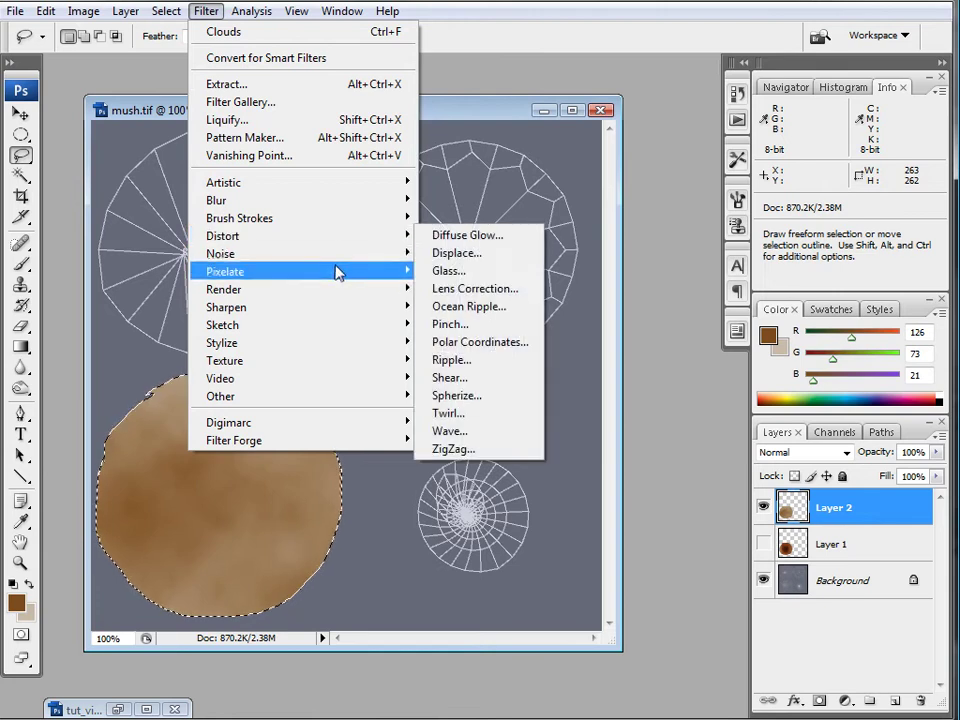
{"action": "mouse_move", "coordinate": [336, 296]}
{"action": "left_click", "coordinate": [459, 306]}
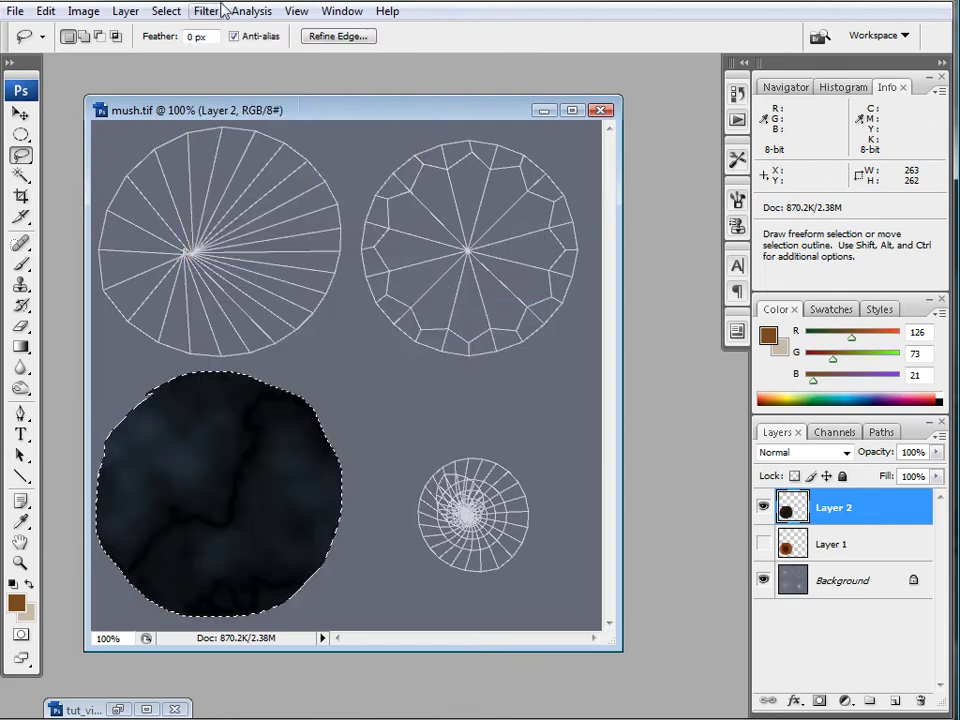
{"action": "left_click", "coordinate": [206, 12]}
{"action": "left_click", "coordinate": [216, 32]}
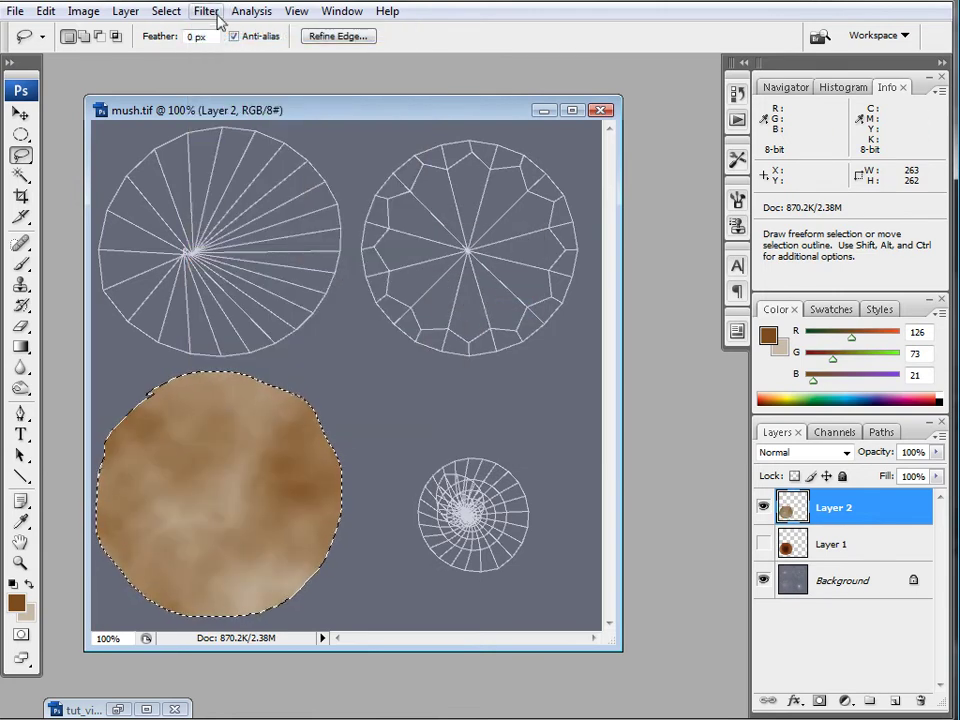
{"action": "left_click", "coordinate": [206, 12]}
{"action": "left_click", "coordinate": [216, 32]}
{"action": "left_click", "coordinate": [206, 12]}
{"action": "left_click", "coordinate": [216, 32]}
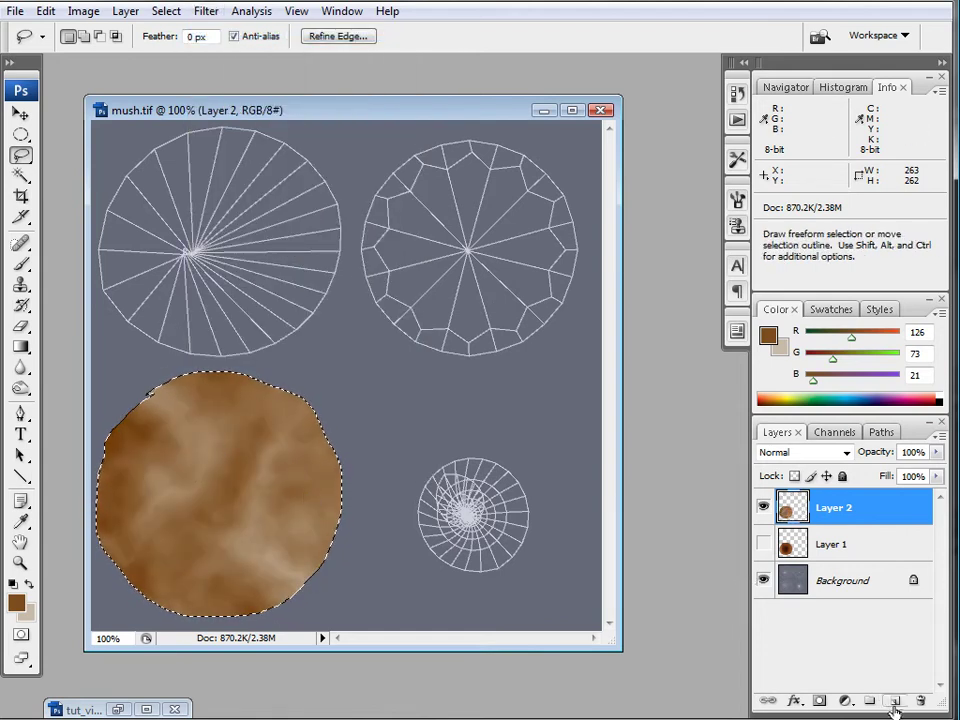
Apply a Radial Blur to the cloud texture with amount 76, Zoom method and Best quality.
{"action": "left_click", "coordinate": [205, 14]}
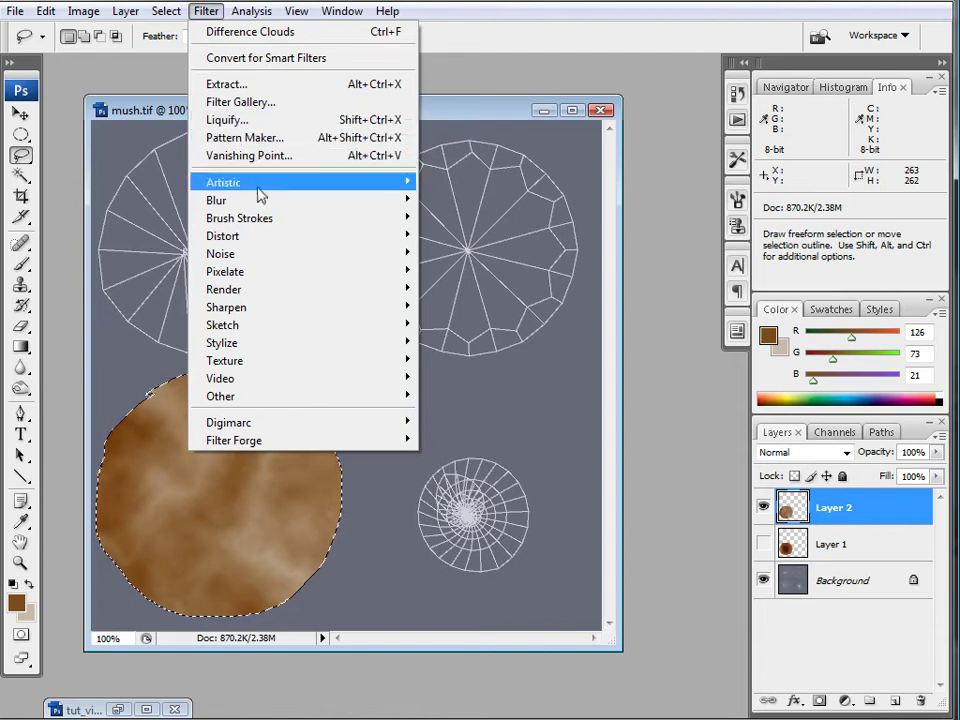
{"action": "mouse_move", "coordinate": [258, 200]}
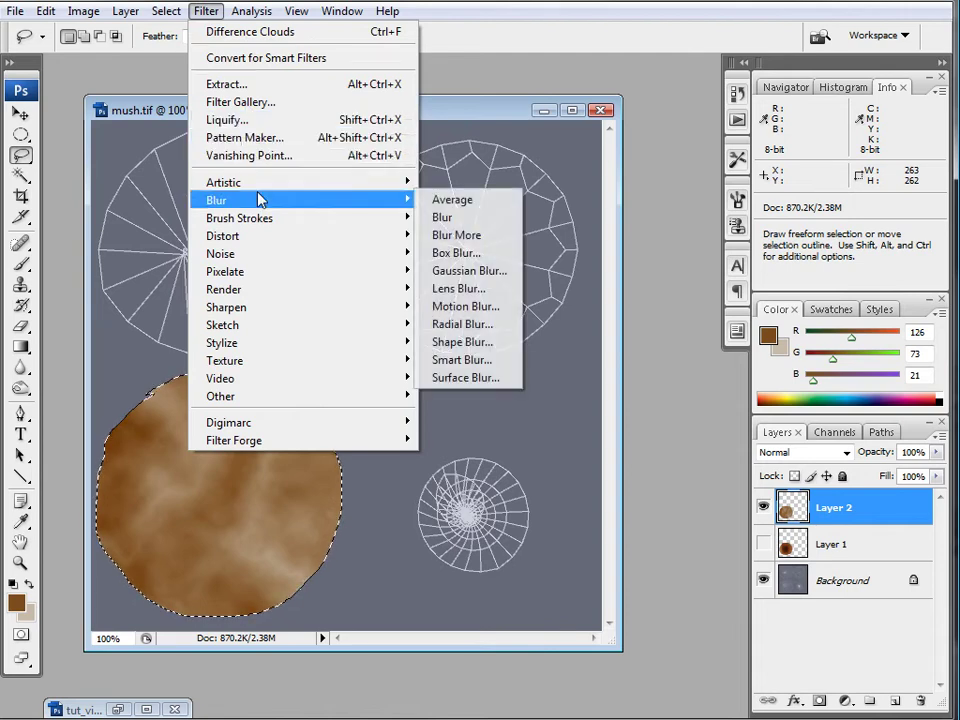
{"action": "left_click", "coordinate": [489, 327]}
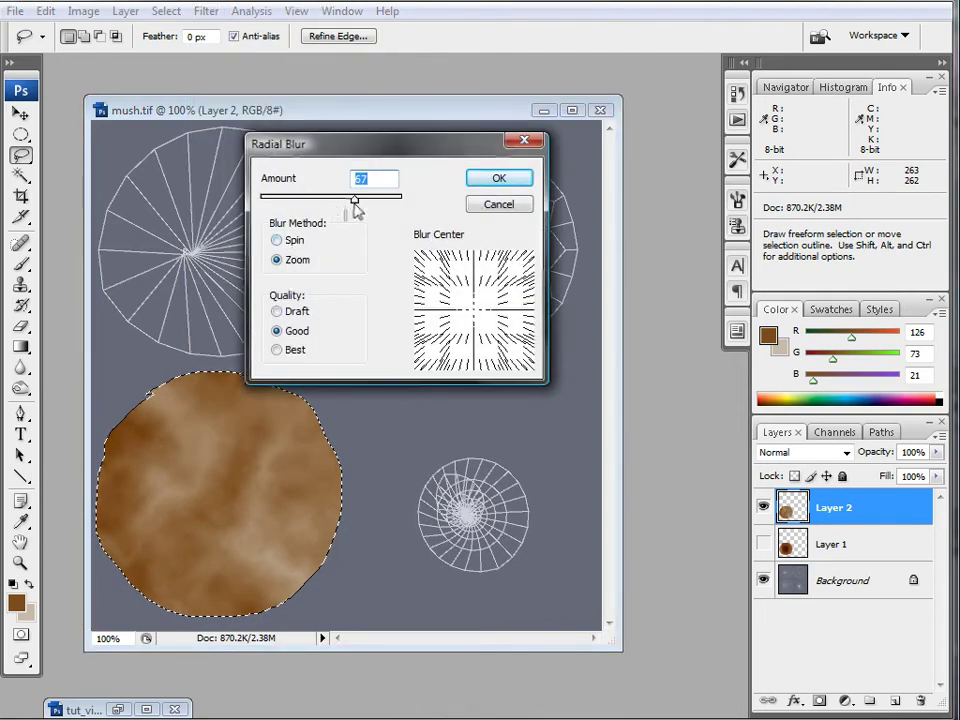
{"action": "left_click_drag", "start_coordinate": [355, 200], "coordinate": [368, 199]}
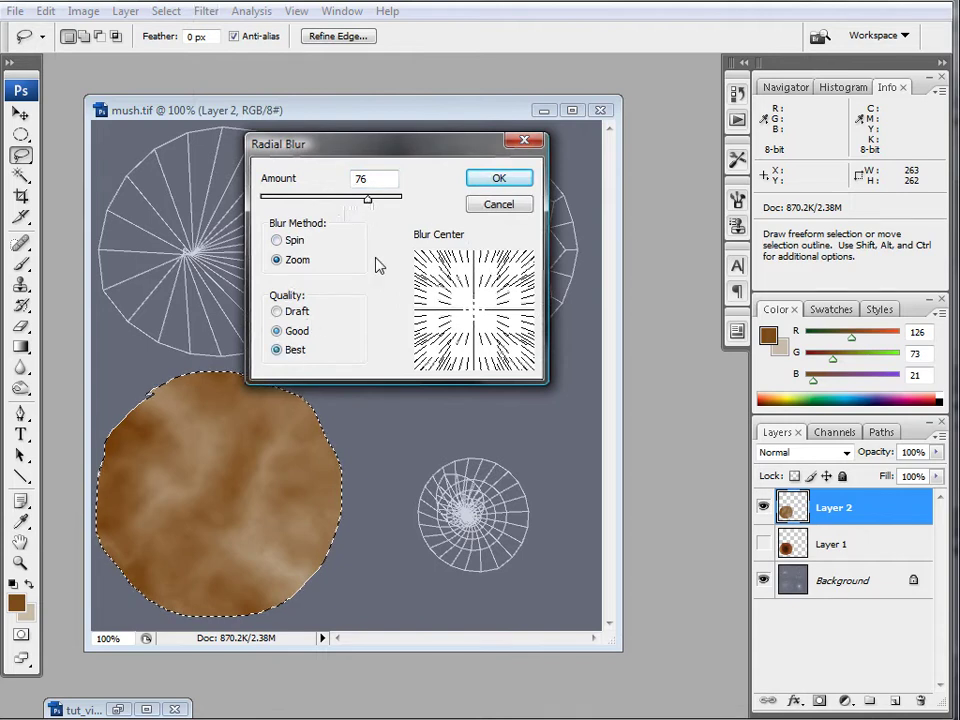
{"action": "left_click", "coordinate": [498, 178]}
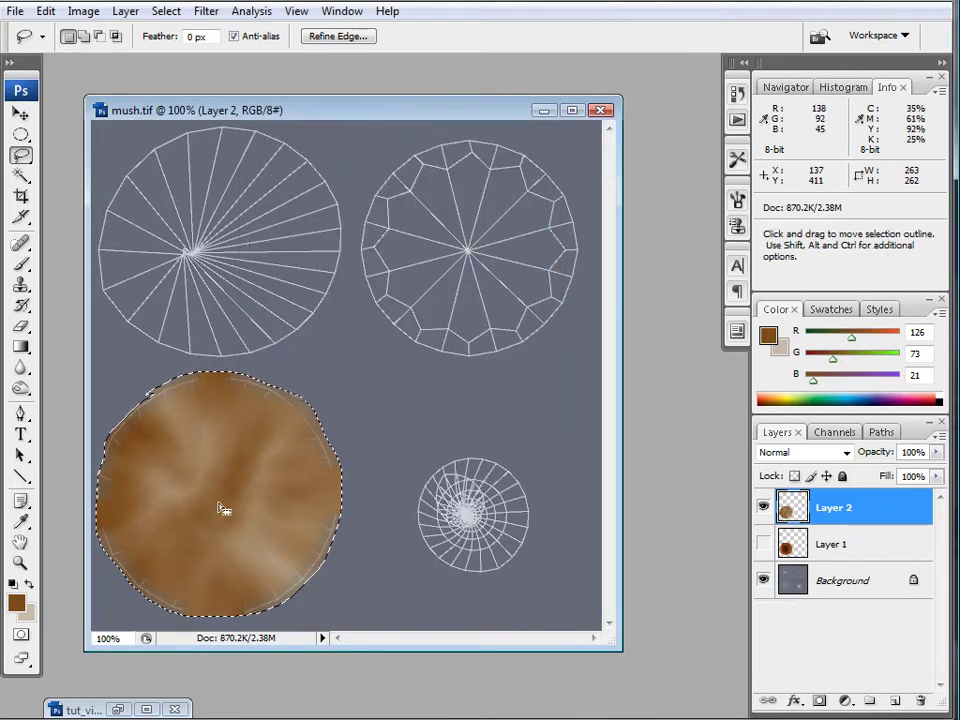
Add a new layer and fill the selection with a radial brown-to-beige gradient from its centre, redrawing the first attempt.
{"action": "left_click", "coordinate": [893, 704]}
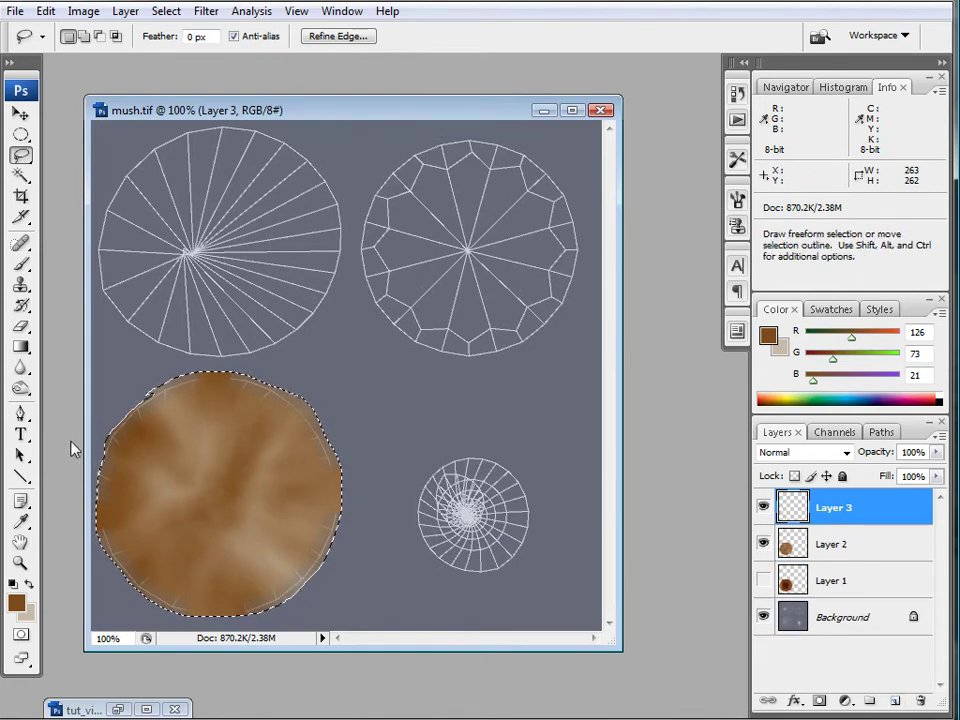
{"action": "left_click", "coordinate": [20, 346]}
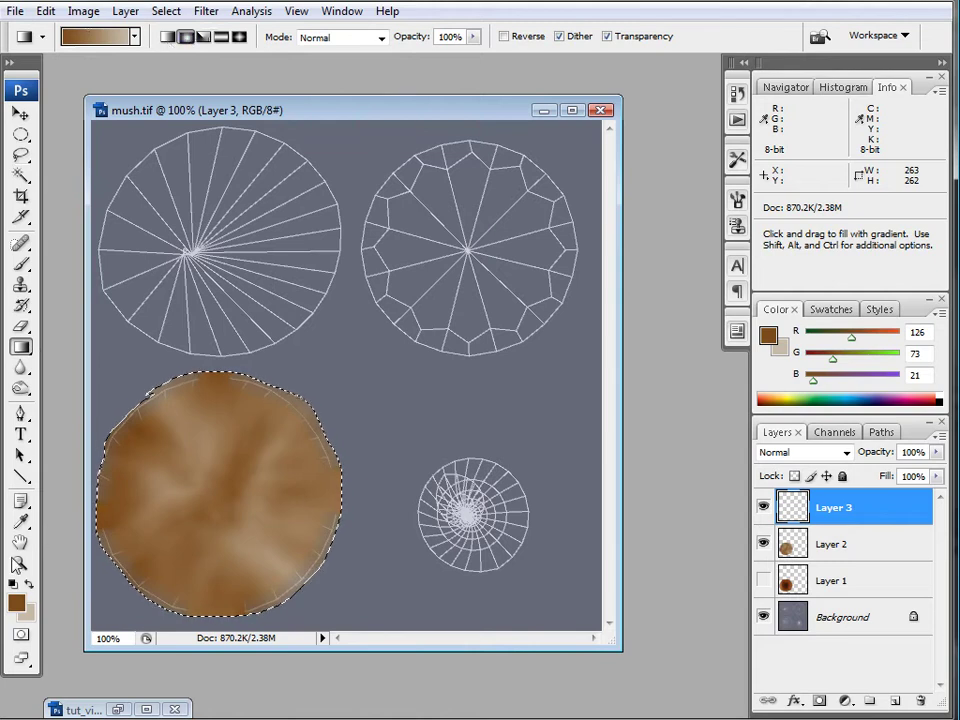
{"action": "left_click_drag", "start_coordinate": [219, 489], "coordinate": [318, 430]}
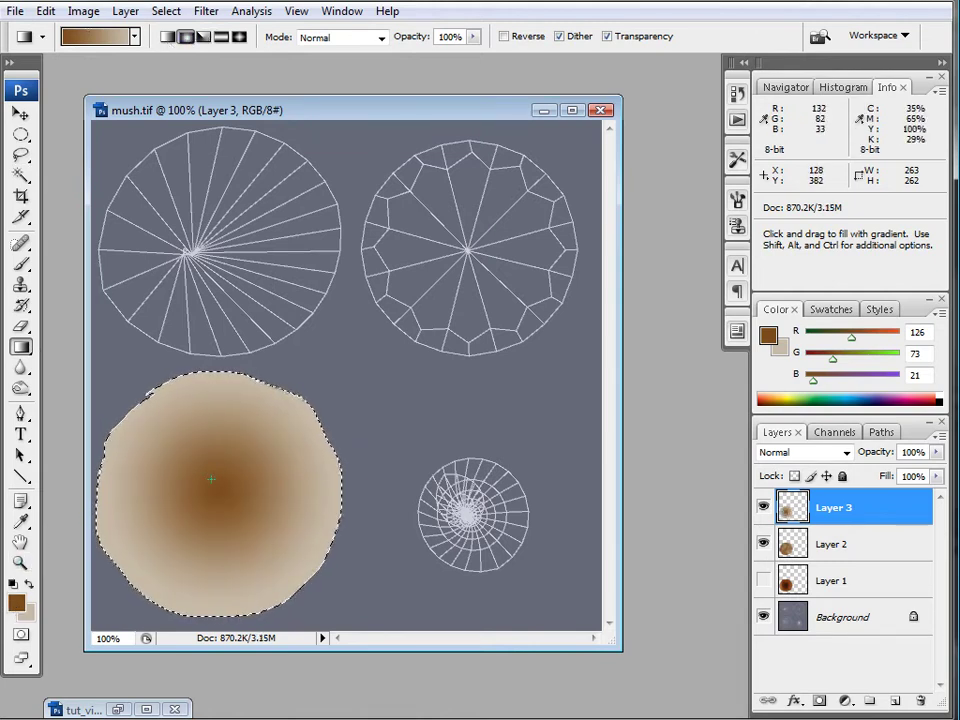
{"action": "key", "text": "ctrl+z"}
{"action": "left_click_drag", "start_coordinate": [221, 484], "coordinate": [321, 446]}
Set the gradient layer's blend mode to Overlay and merge it down into the cloud texture layer.
{"action": "left_click", "coordinate": [845, 452]}
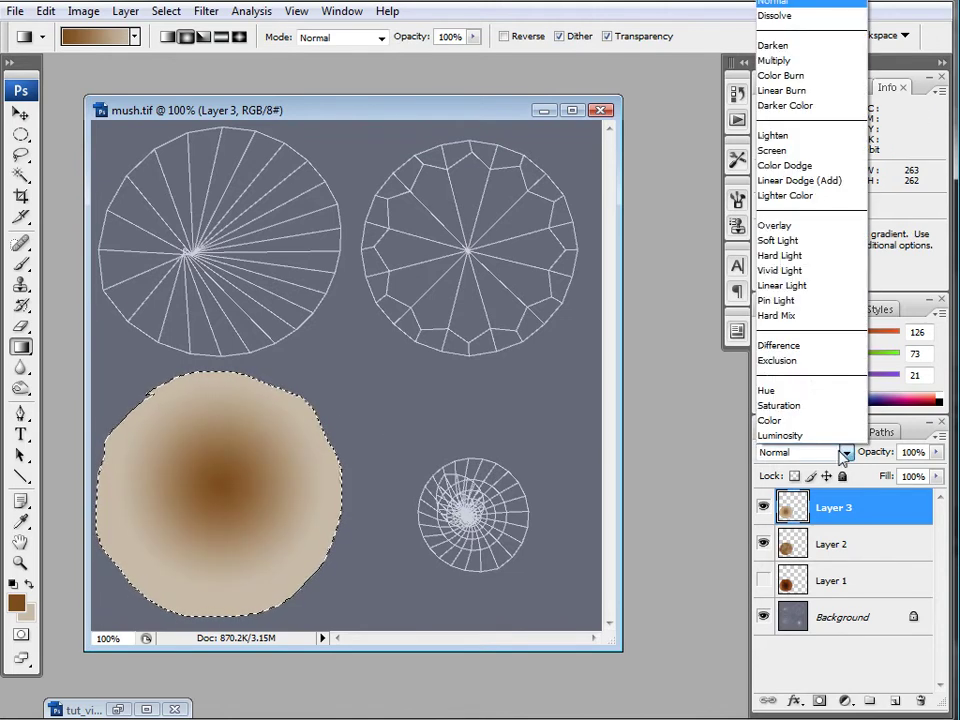
{"action": "left_click", "coordinate": [775, 225]}
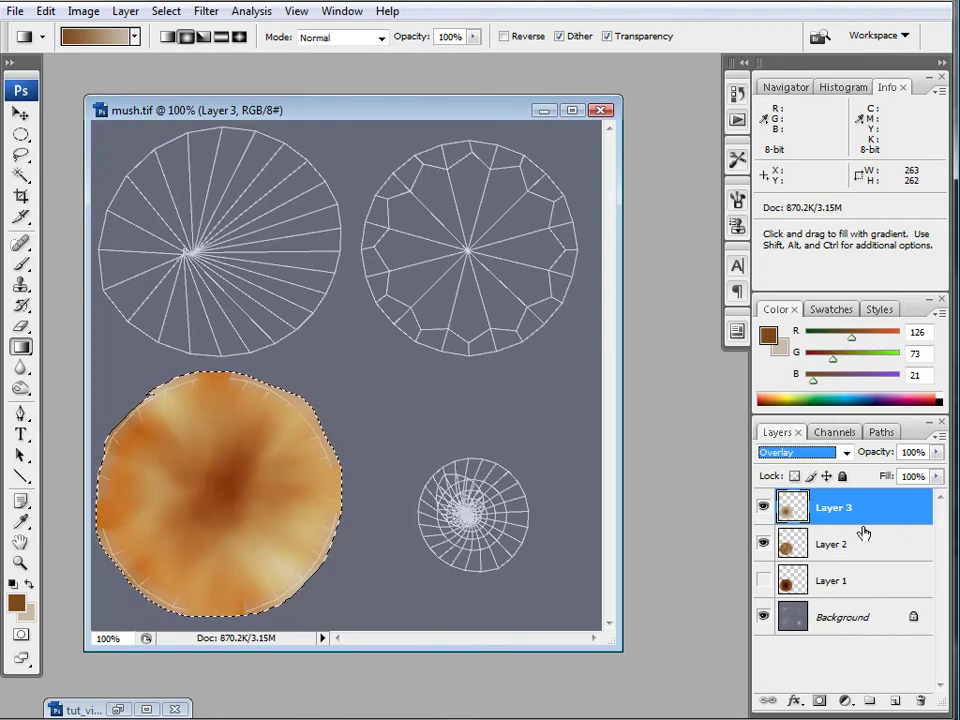
{"action": "key", "text": "ctrl+e"}
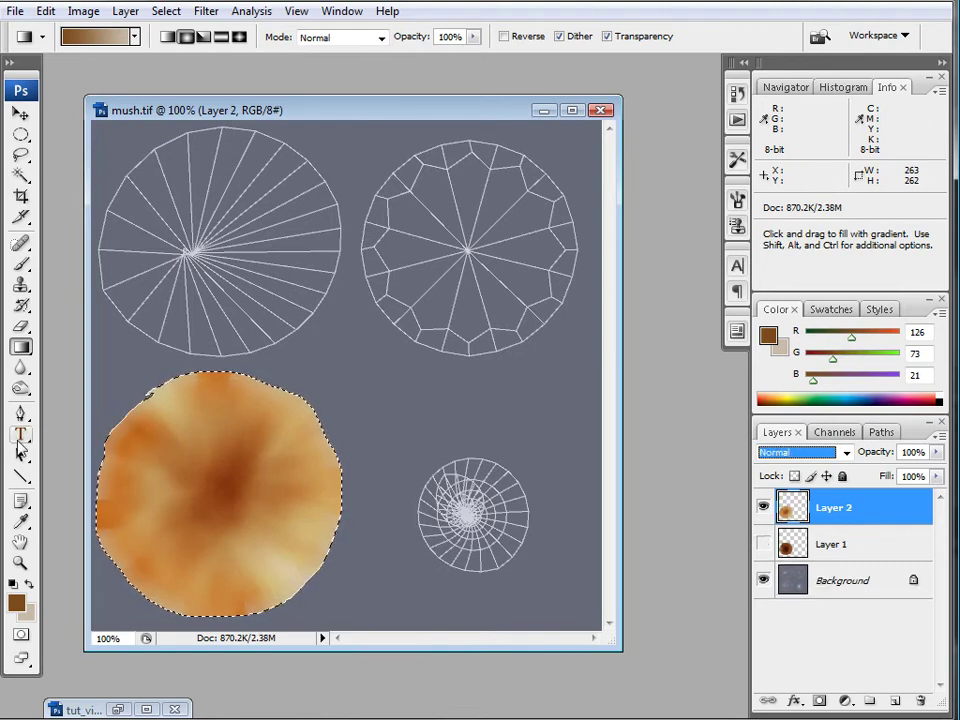
Darken the centre and outer areas of the brown texture with the Burn tool at 50% exposure on midtones.
{"action": "key", "text": "o"}
{"action": "left_click_drag", "start_coordinate": [203, 486], "coordinate": [181, 492]}
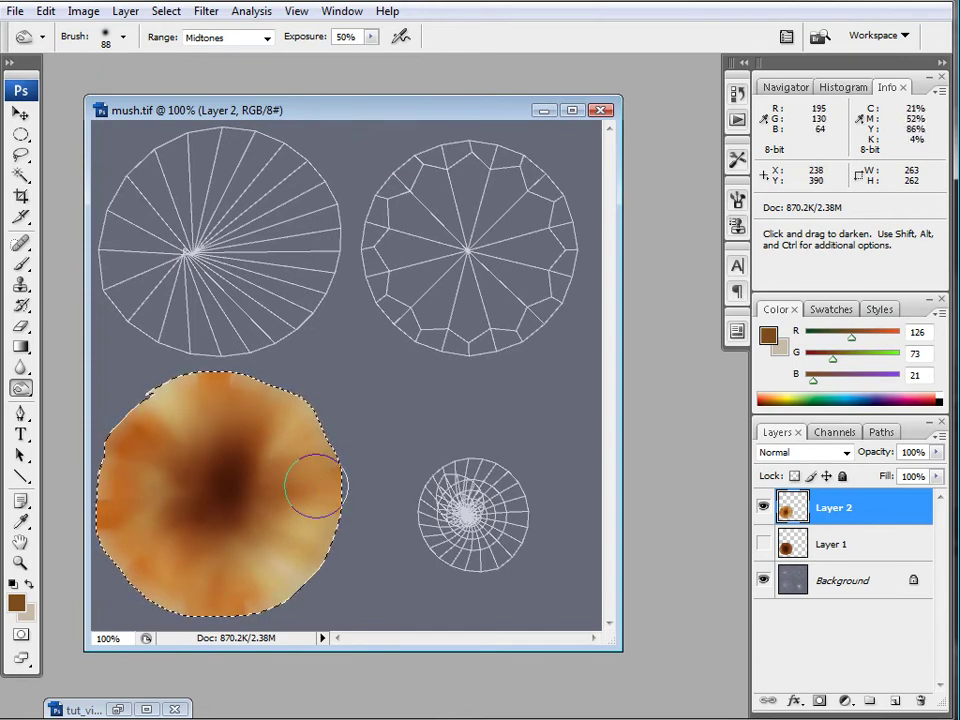
{"action": "mouse_move", "coordinate": [266, 578]}
{"action": "left_mouse_down"}
{"action": "mouse_move", "coordinate": [131, 589]}
{"action": "mouse_move", "coordinate": [118, 484]}
{"action": "mouse_move", "coordinate": [228, 389]}
{"action": "left_mouse_up"}
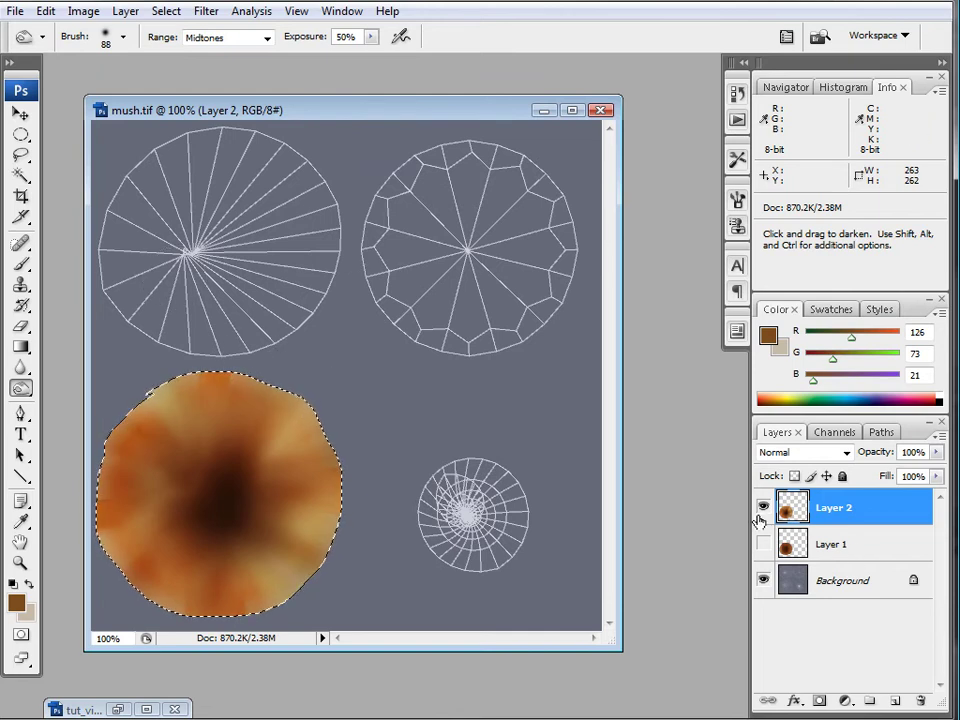
Deselect the textured island and soften its outer edge with the Blur tool at 50% strength.
{"action": "left_click", "coordinate": [21, 134]}
{"action": "left_click", "coordinate": [356, 400]}
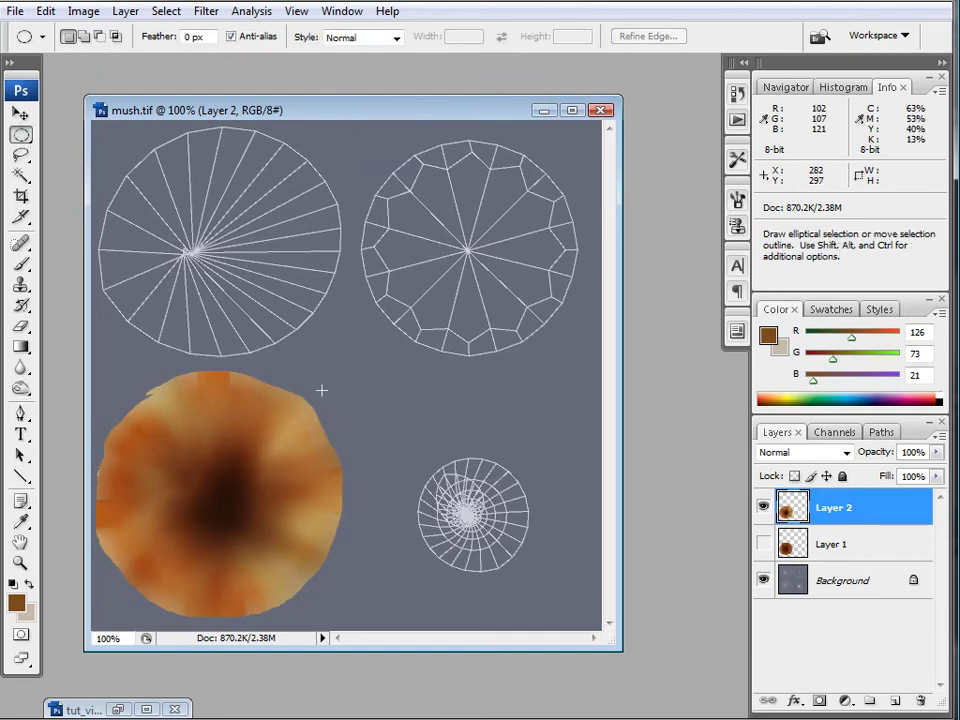
{"action": "left_click", "coordinate": [25, 372]}
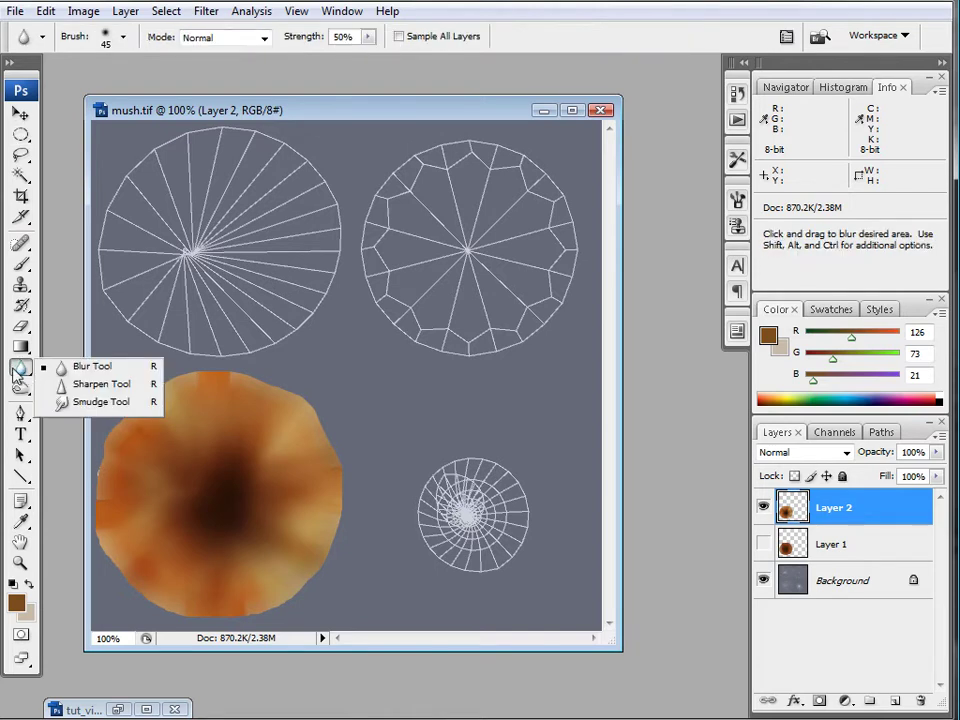
{"action": "left_click", "coordinate": [14, 370]}
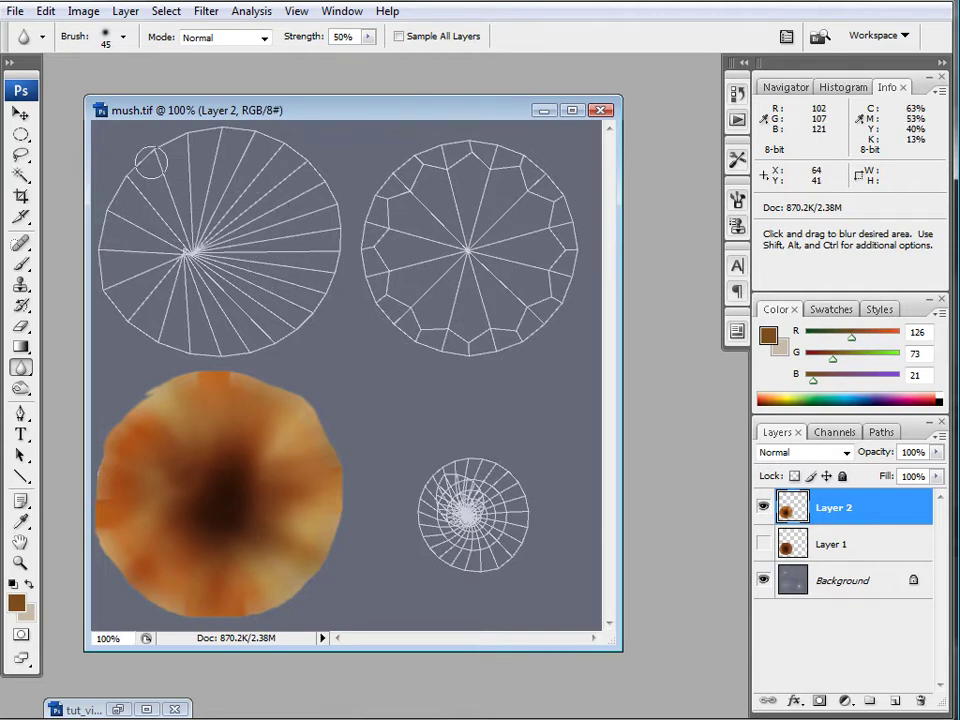
Add a new layer and outline the upper-left UV island with a freehand Lasso selection.
{"action": "left_click", "coordinate": [889, 702]}
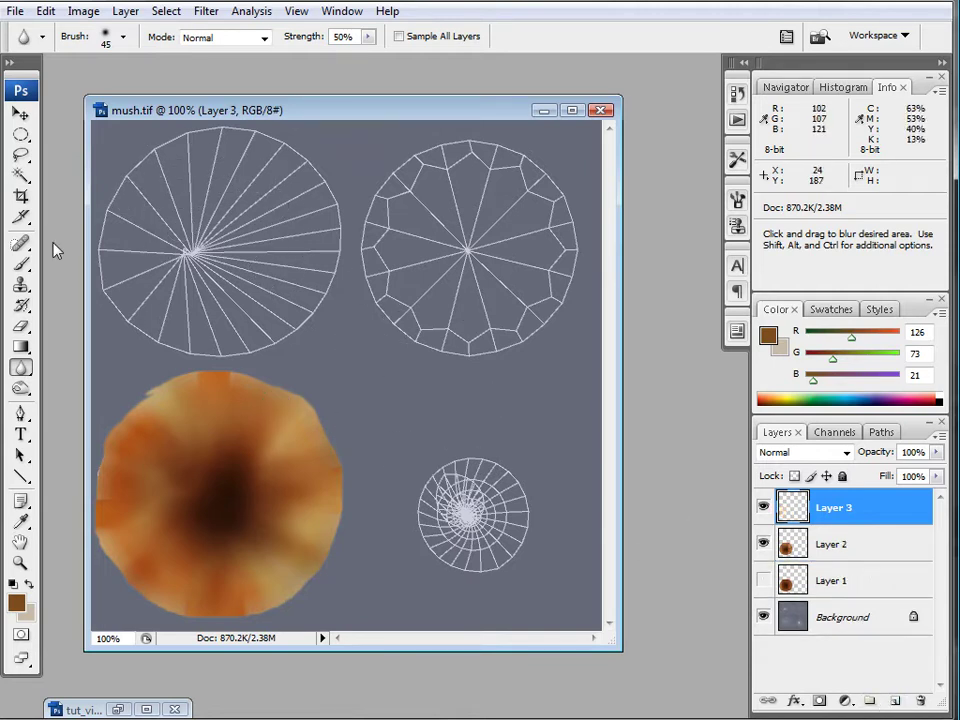
{"action": "left_click", "coordinate": [20, 155]}
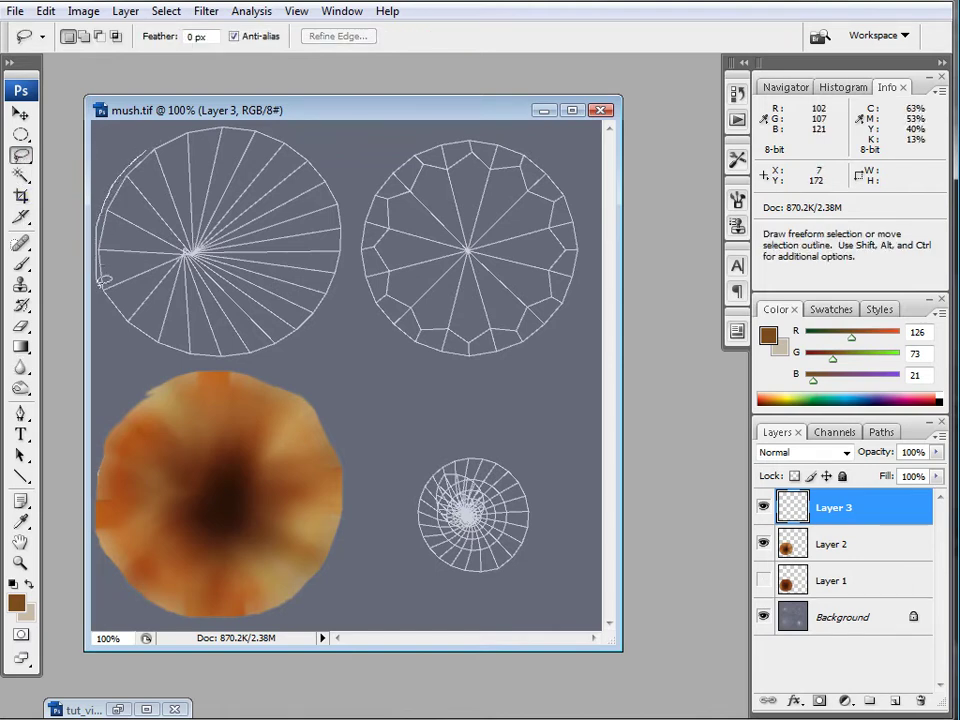
{"action": "left_click_drag", "start_coordinate": [203, 357], "coordinate": [298, 338]}
{"action": "left_click", "coordinate": [320, 329]}
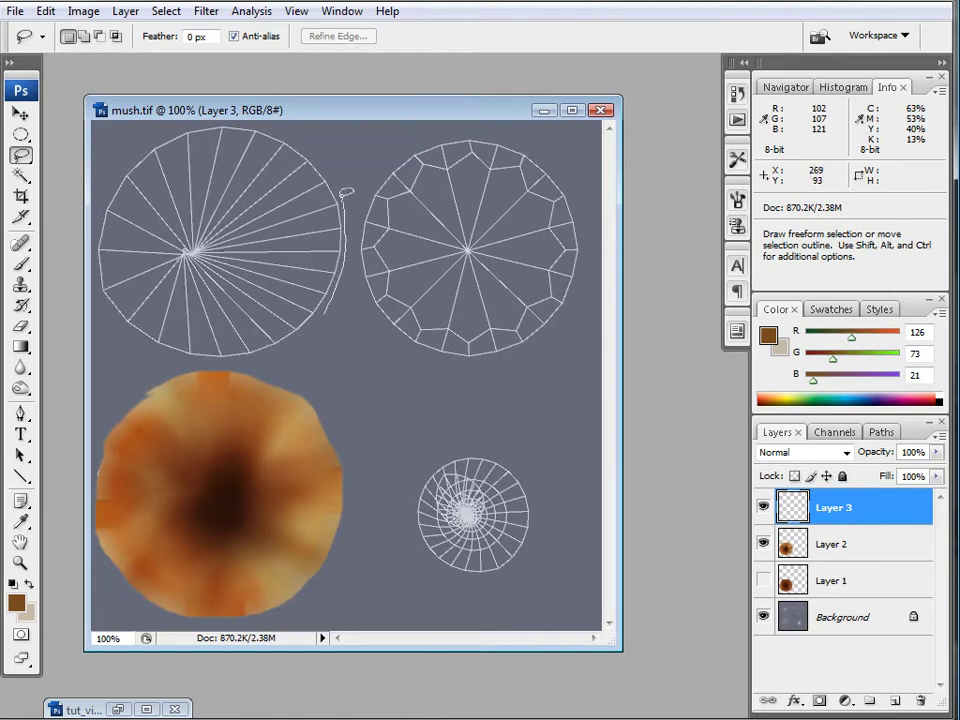
{"action": "left_click_drag", "start_coordinate": [279, 133], "coordinate": [178, 127]}
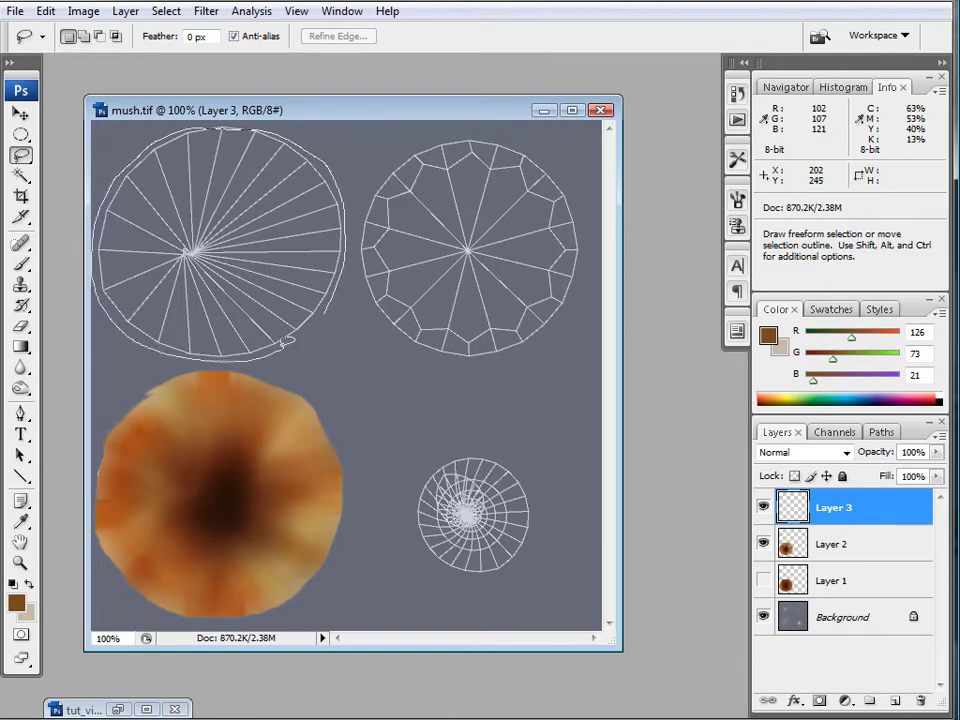
{"action": "left_click_drag", "start_coordinate": [324, 308], "coordinate": [311, 328]}
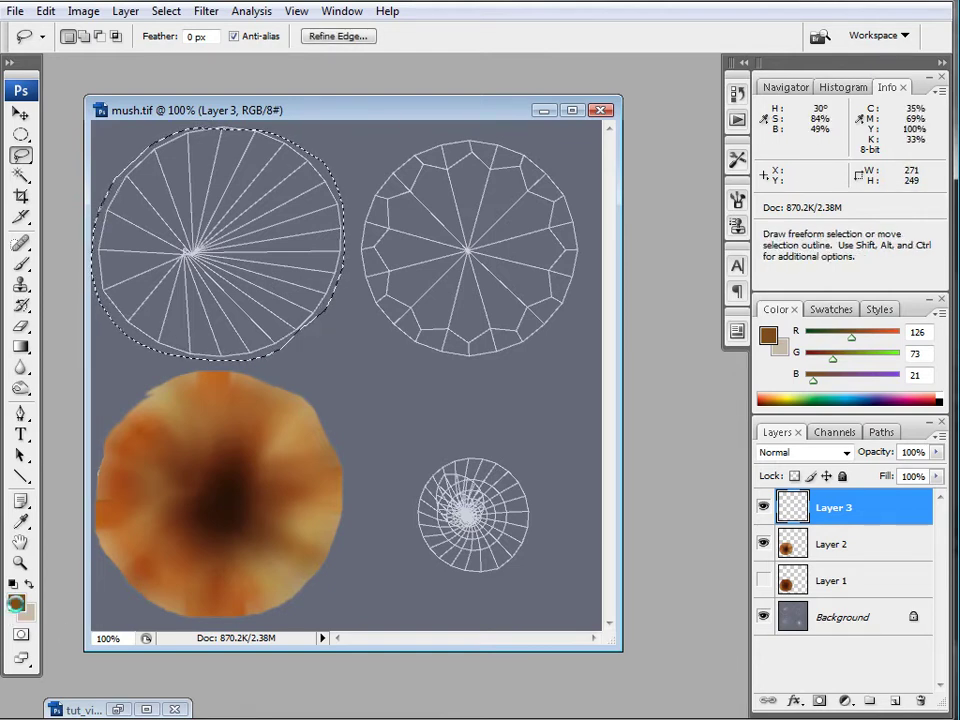
Set the foreground colour to a light tan, RGB 226, 187, 150.
{"action": "left_click", "coordinate": [16, 602]}
{"action": "mouse_move", "coordinate": [334, 497]}
{"action": "left_mouse_down"}
{"action": "mouse_move", "coordinate": [335, 483]}
{"action": "mouse_move", "coordinate": [289, 448]}
{"action": "mouse_move", "coordinate": [244, 442]}
{"action": "left_mouse_up"}
{"action": "left_click", "coordinate": [594, 405]}
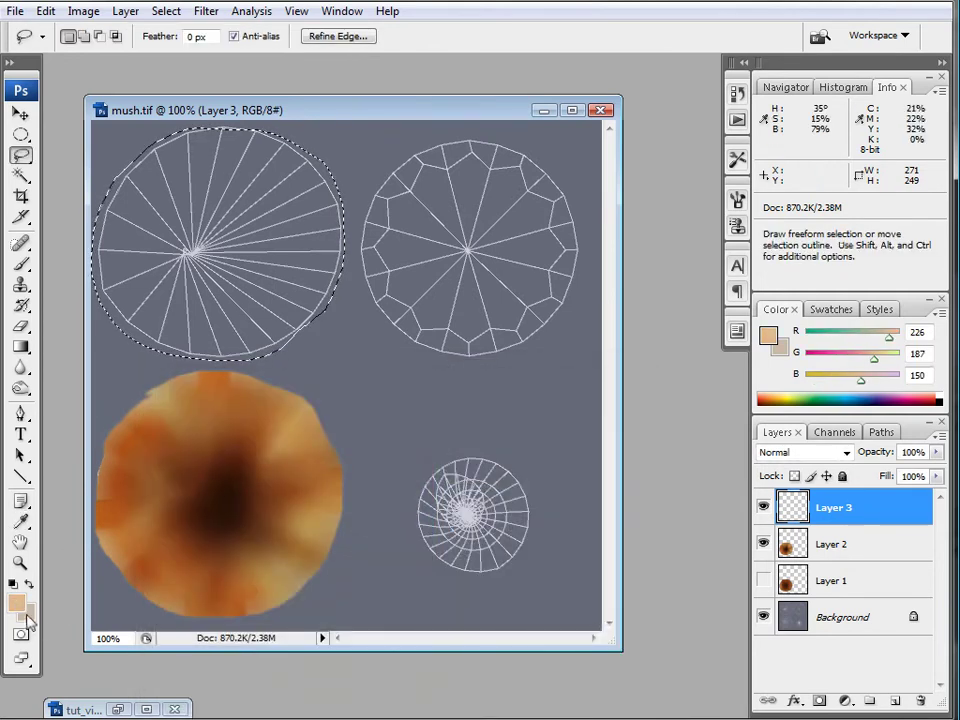
Set the background colour to a neutral light grey.
{"action": "left_click", "coordinate": [25, 611]}
{"action": "left_click_drag", "start_coordinate": [210, 493], "coordinate": [171, 476]}
{"action": "left_click", "coordinate": [594, 405]}
{"action": "key", "text": "l"}
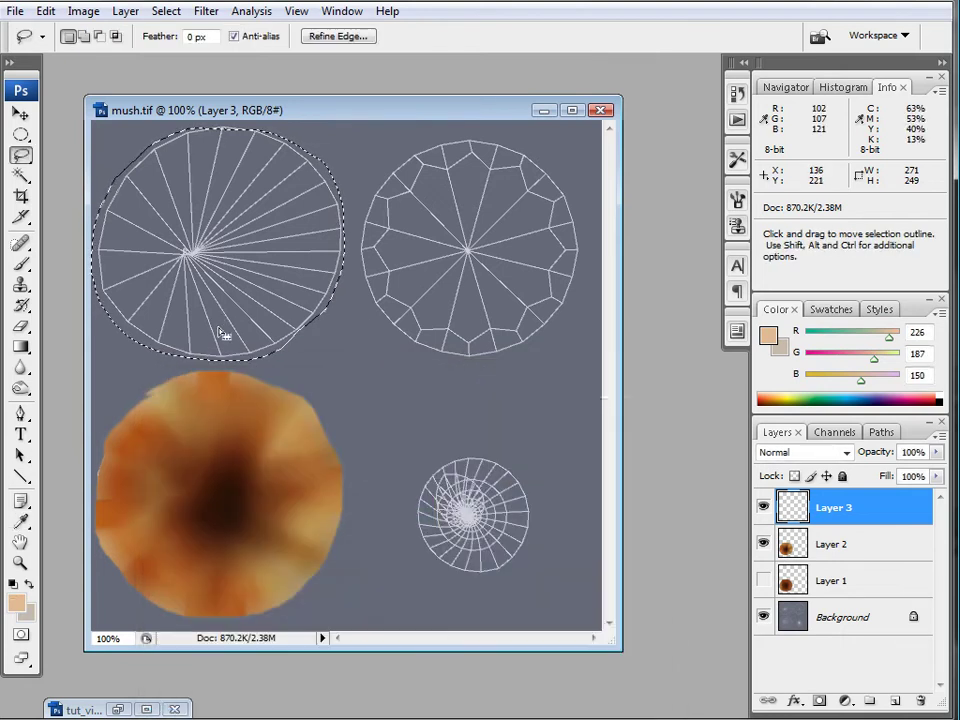
Fill the selected upper-left UV island with a radial gradient from light tan at the centre to grey at the edge.
{"action": "left_click", "coordinate": [21, 346]}
{"action": "left_click_drag", "start_coordinate": [215, 240], "coordinate": [322, 182]}
{"action": "left_click_drag", "start_coordinate": [217, 231], "coordinate": [364, 165]}
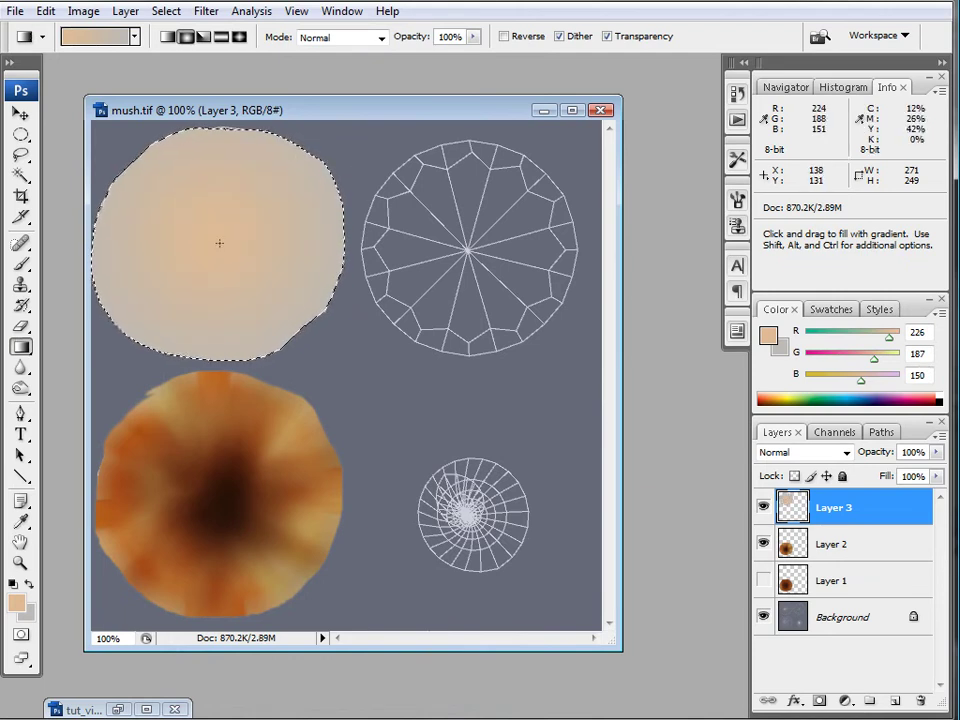
{"action": "left_click_drag", "start_coordinate": [217, 243], "coordinate": [381, 151]}
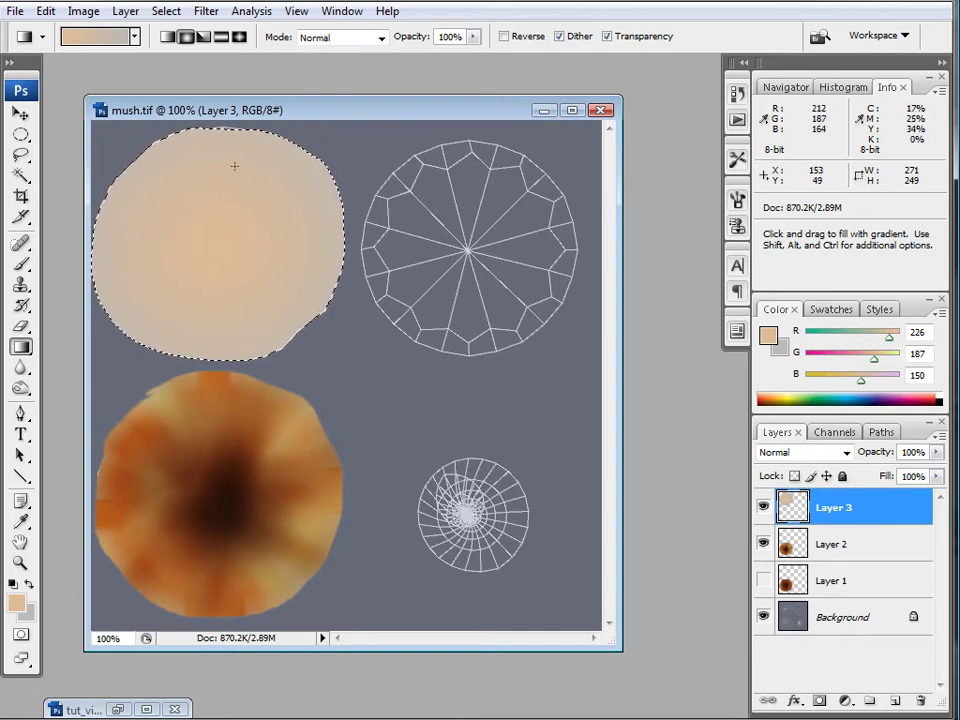
Deselect the upper-left island and soften its outer edge with the Blur tool at 50% strength.
{"action": "left_click", "coordinate": [24, 138]}
{"action": "left_click", "coordinate": [114, 139]}
{"action": "left_click", "coordinate": [20, 368]}
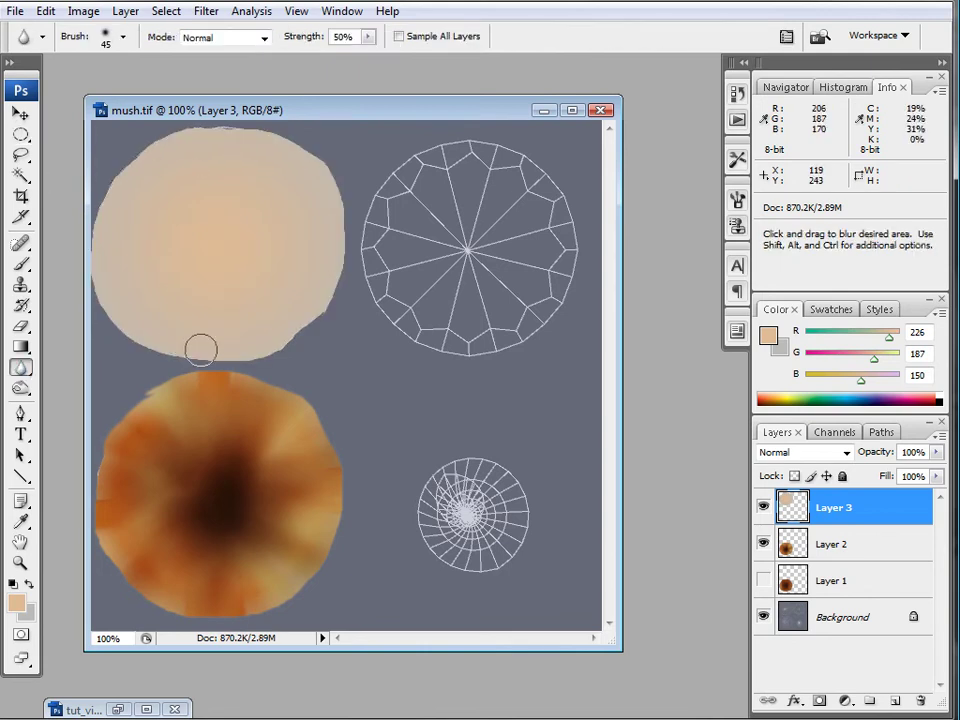
{"action": "mouse_move", "coordinate": [289, 345]}
{"action": "left_mouse_down"}
{"action": "mouse_move", "coordinate": [343, 242]}
{"action": "mouse_move", "coordinate": [330, 161]}
{"action": "mouse_move", "coordinate": [221, 129]}
{"action": "mouse_move", "coordinate": [267, 132]}
{"action": "mouse_move", "coordinate": [86, 171]}
{"action": "mouse_move", "coordinate": [114, 170]}
{"action": "mouse_move", "coordinate": [96, 257]}
{"action": "mouse_move", "coordinate": [170, 358]}
{"action": "left_mouse_up"}
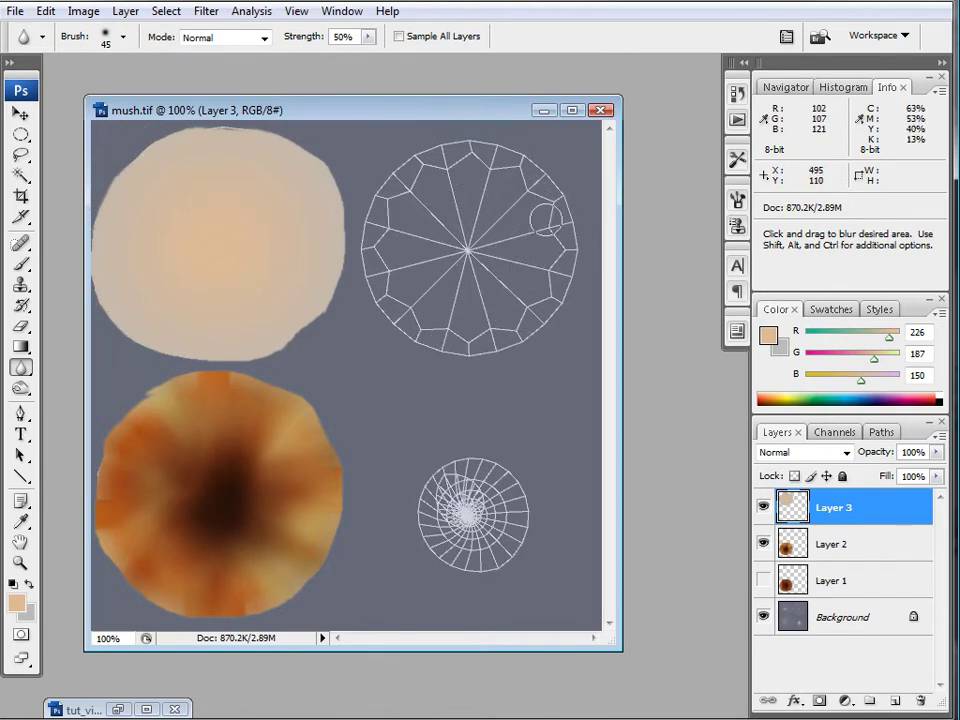
Outline the upper-right UV island with the Lasso and fill it on a new layer with the tan-to-grey radial gradient, then deselect it.
{"action": "left_click", "coordinate": [20, 155]}
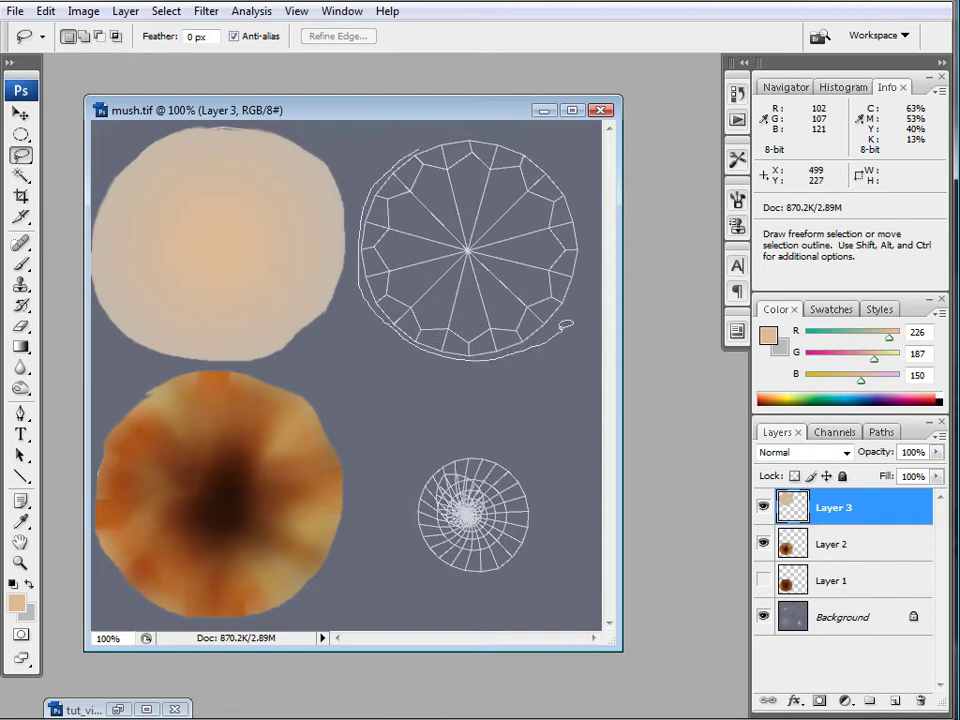
{"action": "left_click_drag", "start_coordinate": [435, 129], "coordinate": [415, 148]}
{"action": "left_click", "coordinate": [894, 700]}
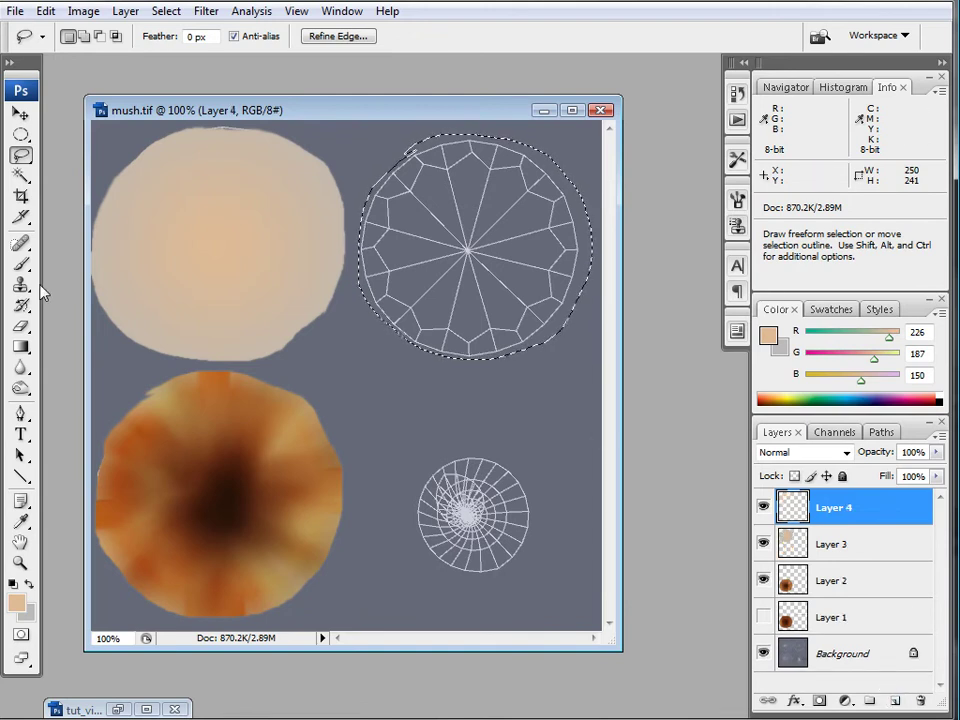
{"action": "left_click", "coordinate": [20, 346]}
{"action": "left_click_drag", "start_coordinate": [452, 239], "coordinate": [508, 232]}
{"action": "left_click", "coordinate": [21, 135]}
{"action": "left_click", "coordinate": [414, 156]}
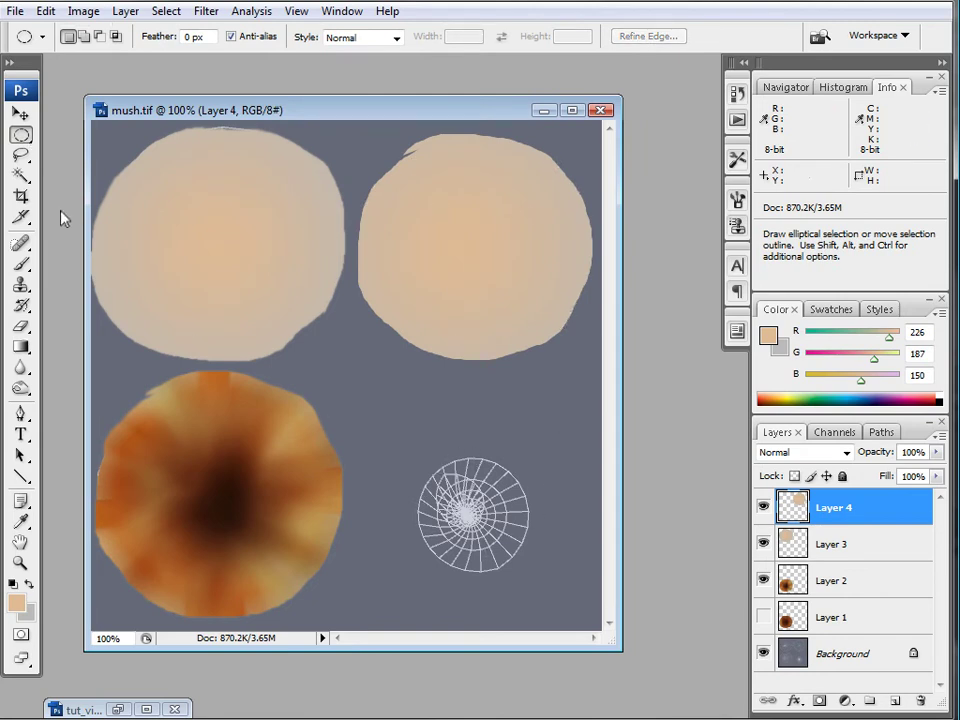
Outline the small lower-right UV island with the Lasso and fill it with the tan-to-grey radial gradient.
{"action": "left_click", "coordinate": [20, 155]}
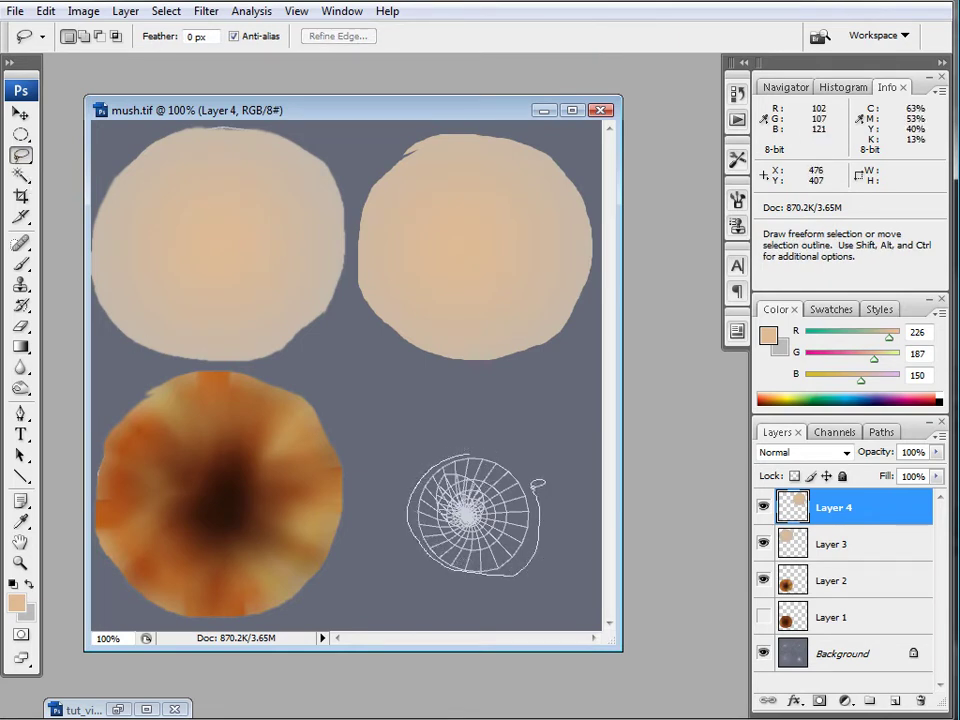
{"action": "mouse_move", "coordinate": [470, 450]}
{"action": "left_mouse_down"}
{"action": "mouse_move", "coordinate": [536, 437]}
{"action": "mouse_move", "coordinate": [468, 456]}
{"action": "left_mouse_up"}
{"action": "left_click", "coordinate": [20, 345]}
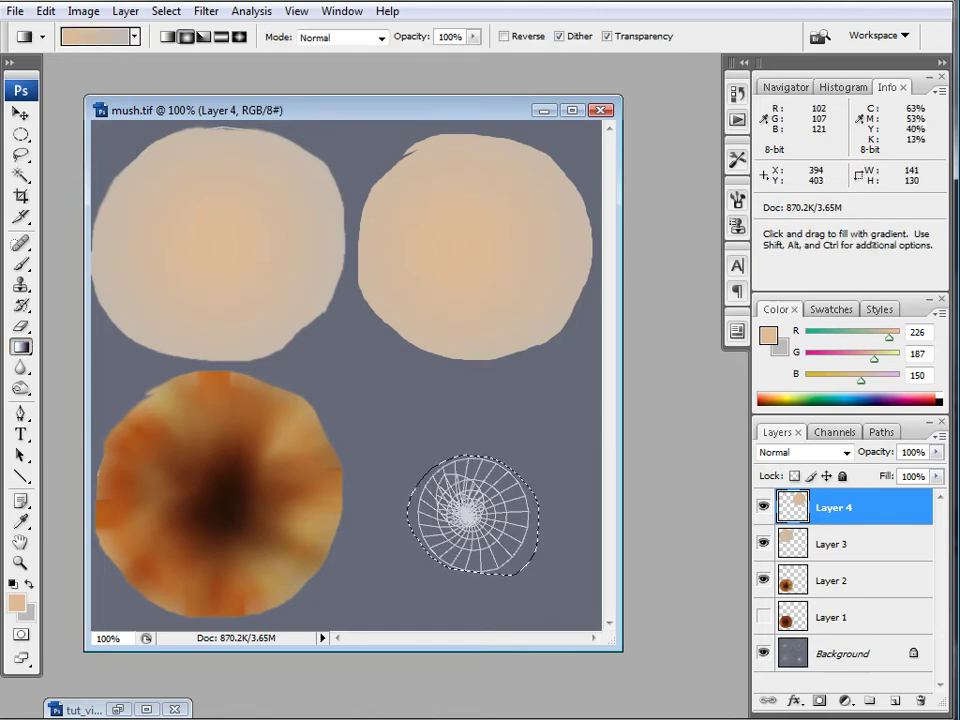
{"action": "left_click_drag", "start_coordinate": [470, 515], "coordinate": [556, 485]}
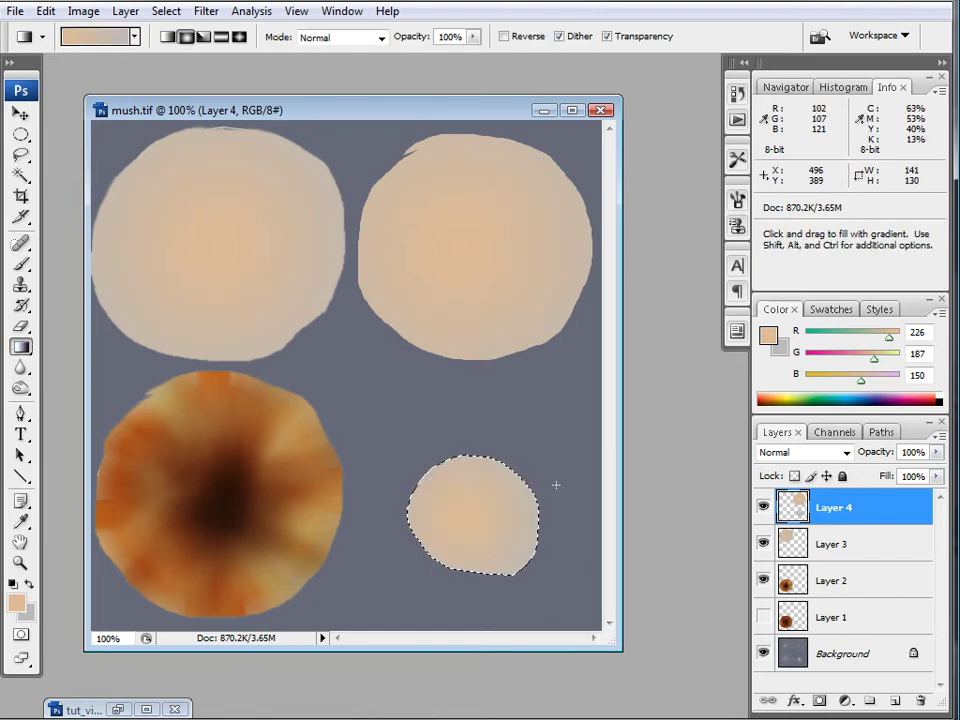
Darken the centre of the small island to deep brown with the Burn tool at 50% exposure on midtones and deselect it.
{"action": "left_click", "coordinate": [20, 388]}
{"action": "mouse_move", "coordinate": [514, 454]}
{"action": "left_mouse_down"}
{"action": "mouse_move", "coordinate": [525, 482]}
{"action": "mouse_move", "coordinate": [476, 454]}
{"action": "mouse_move", "coordinate": [485, 498]}
{"action": "mouse_move", "coordinate": [461, 489]}
{"action": "mouse_move", "coordinate": [475, 514]}
{"action": "mouse_move", "coordinate": [484, 510]}
{"action": "mouse_move", "coordinate": [460, 504]}
{"action": "mouse_move", "coordinate": [495, 561]}
{"action": "mouse_move", "coordinate": [472, 518]}
{"action": "left_mouse_up"}
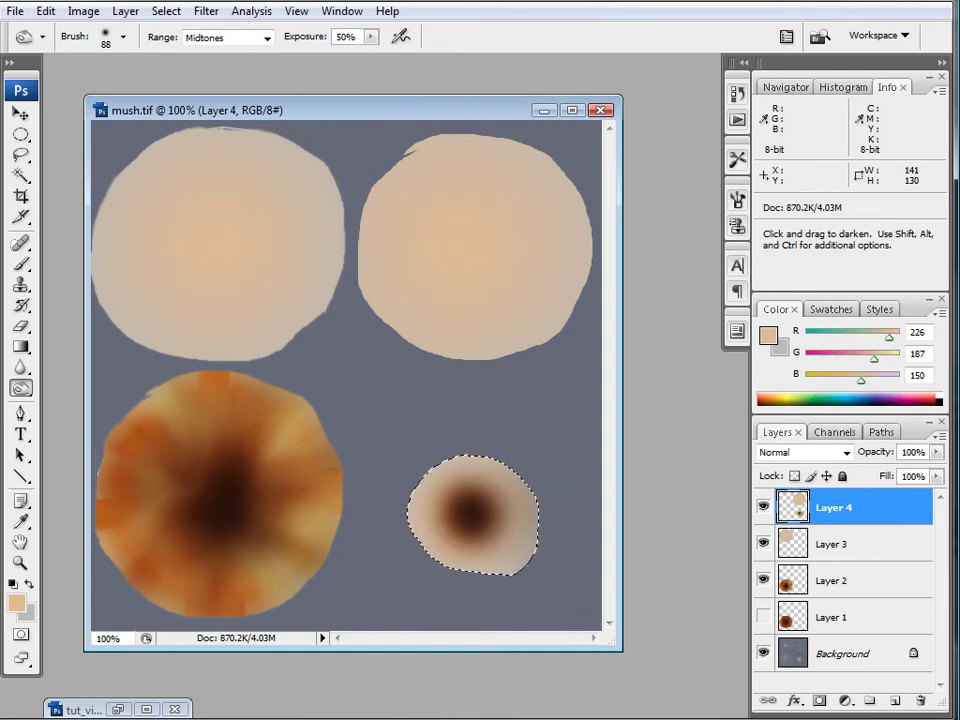
{"action": "left_click", "coordinate": [21, 155]}
{"action": "left_click", "coordinate": [374, 368]}
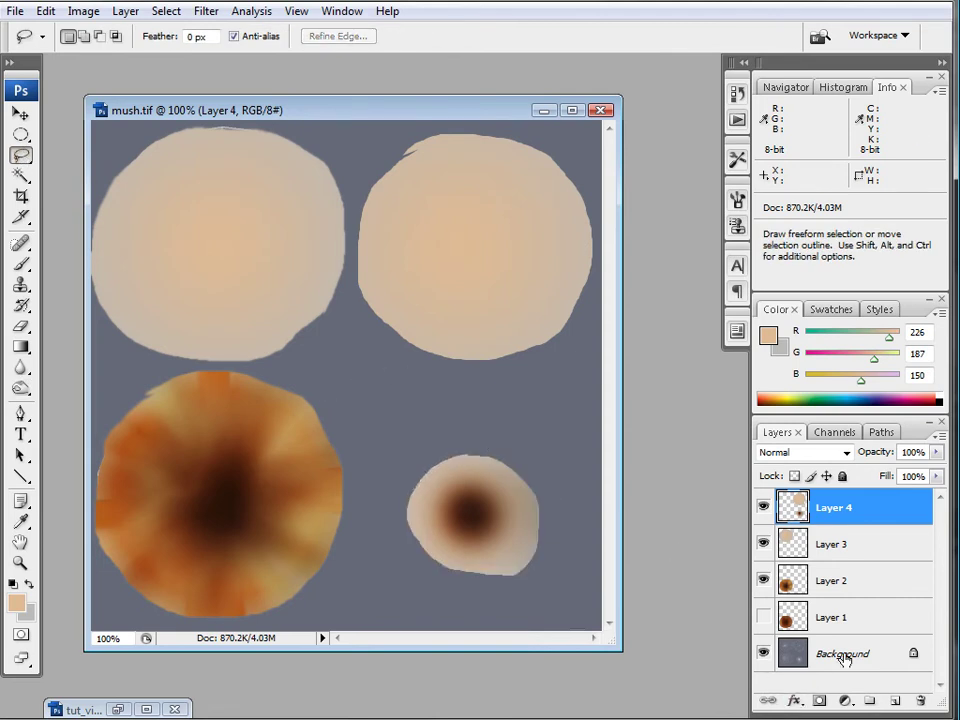
Add a layer directly above the background and fill it with the light tan, RGB 211, 188, 165, sampled from the upper-left island.
{"action": "left_click", "coordinate": [887, 657]}
{"action": "left_click", "coordinate": [897, 701]}
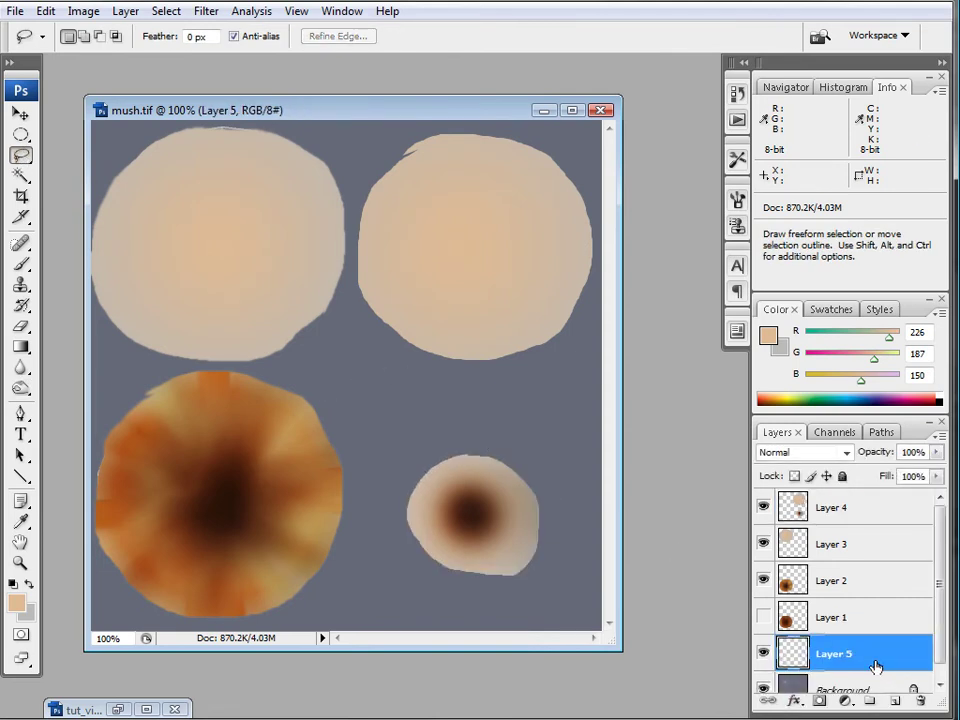
{"action": "left_click", "coordinate": [20, 521]}
{"action": "left_click", "coordinate": [294, 282]}
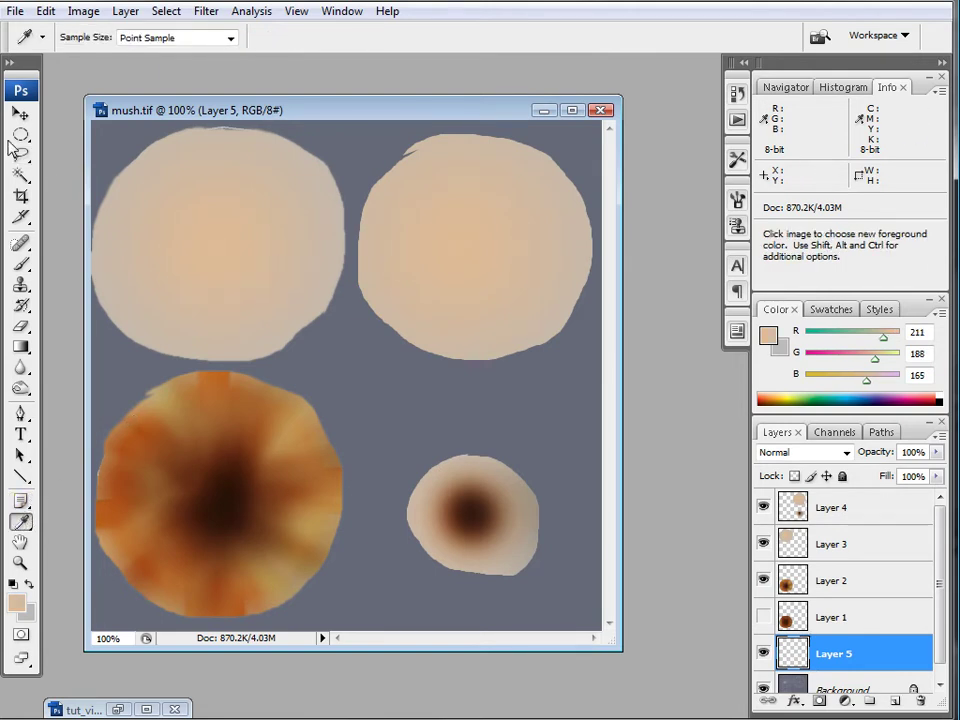
{"action": "left_click", "coordinate": [20, 346]}
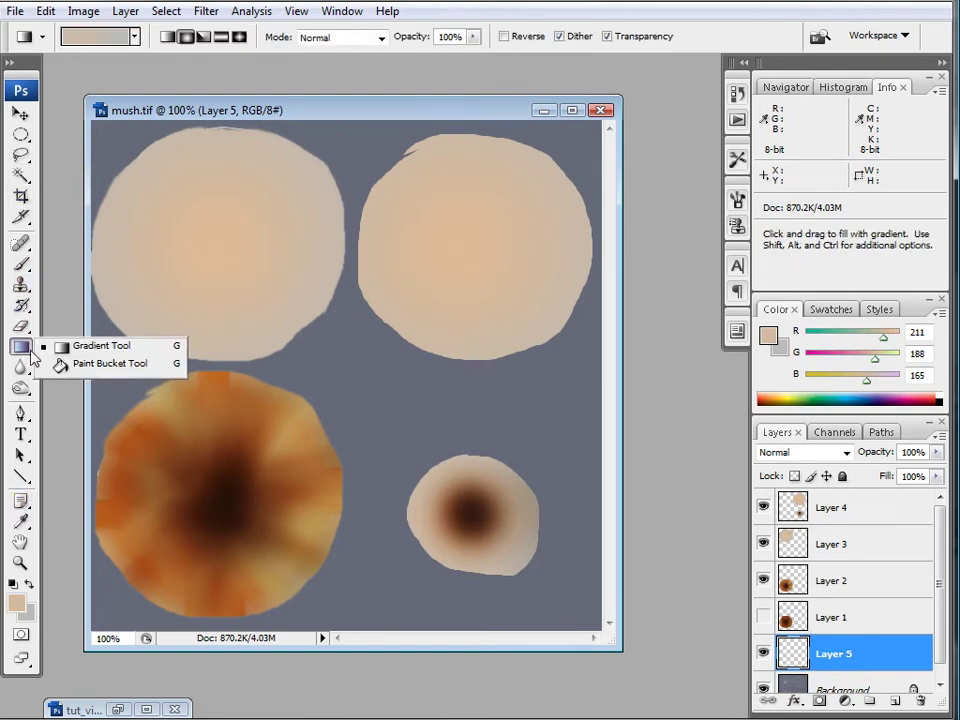
{"action": "left_click", "coordinate": [110, 364]}
{"action": "left_click", "coordinate": [396, 386]}
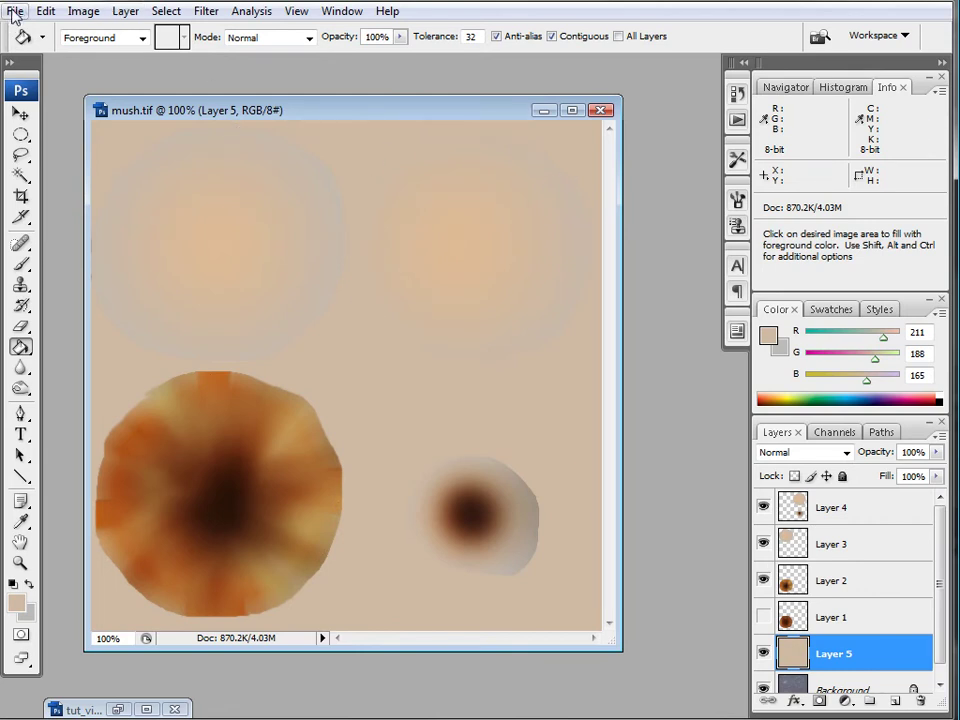
Export the finished texture with Save for Web & Devices.
{"action": "left_click", "coordinate": [14, 11]}
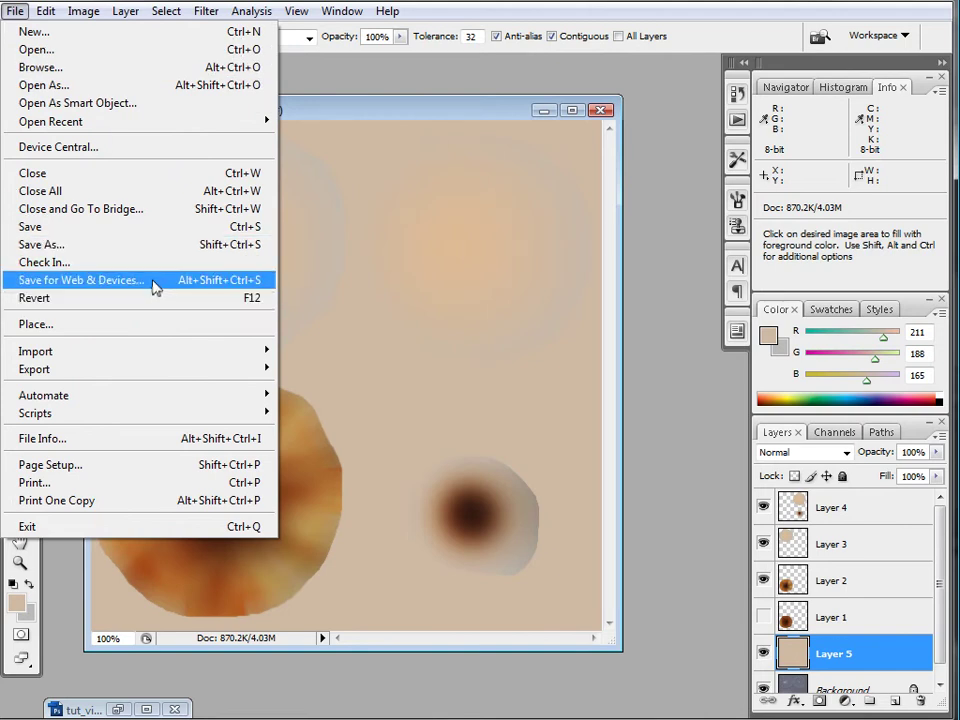
{"action": "left_click", "coordinate": [538, 160]}
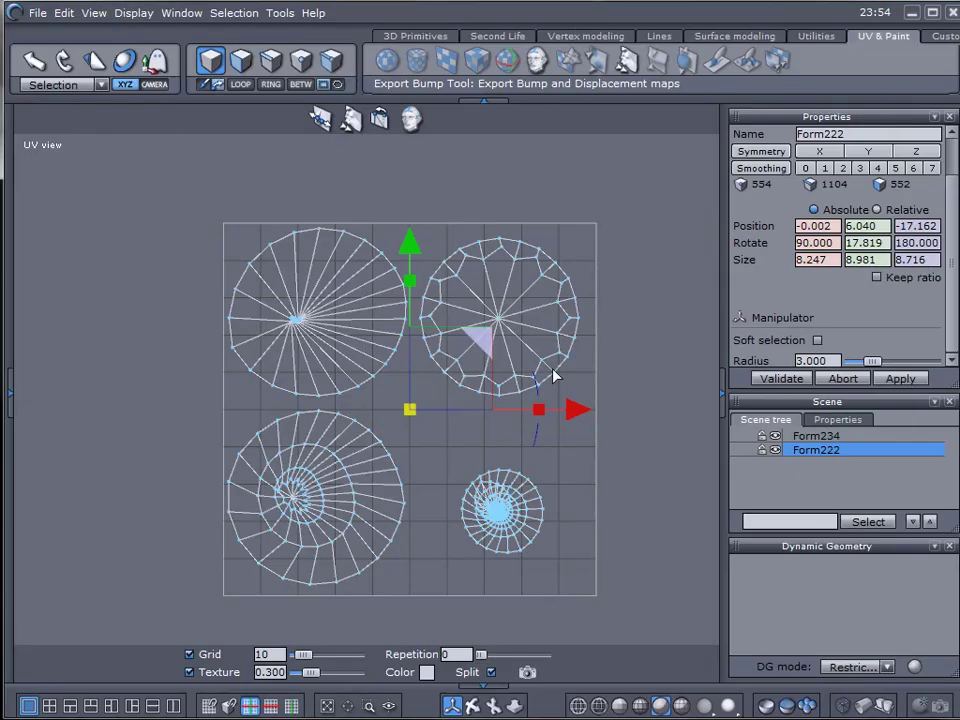
Switch to Hexagon, show only the perspective view and select the large mushroom.
{"action": "left_click", "coordinate": [170, 706]}
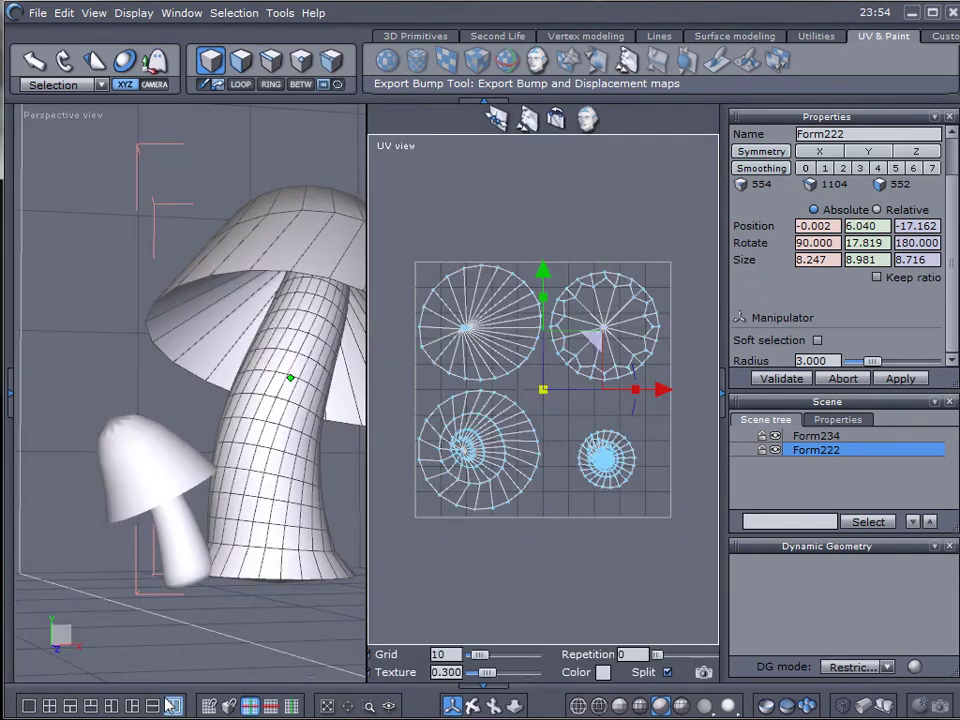
{"action": "left_click", "coordinate": [188, 418]}
{"action": "left_click", "coordinate": [29, 706]}
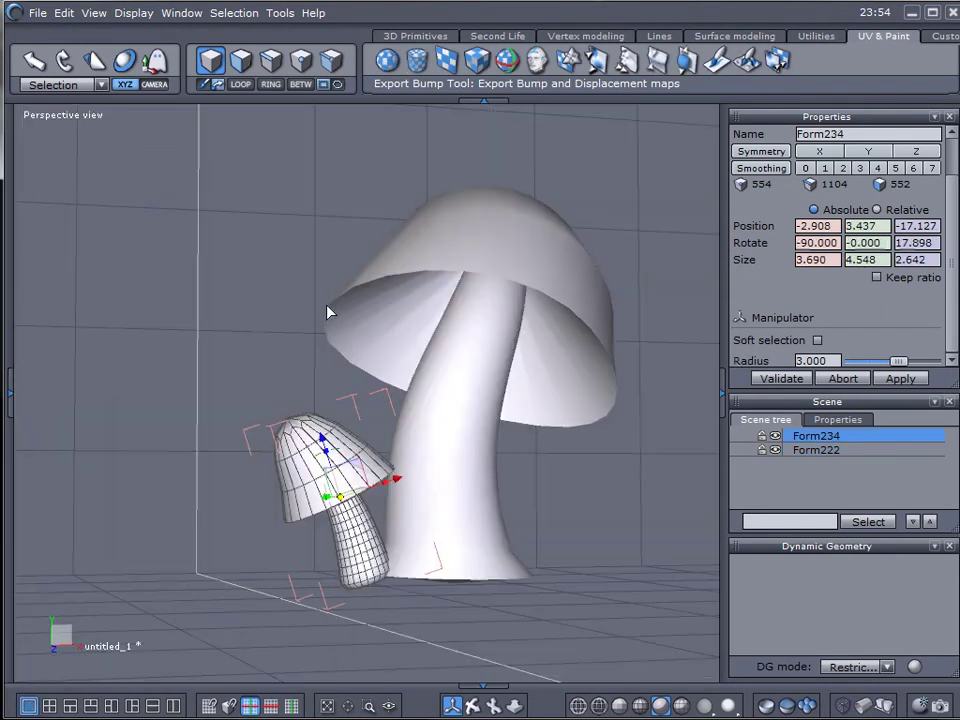
{"action": "left_click", "coordinate": [521, 317]}
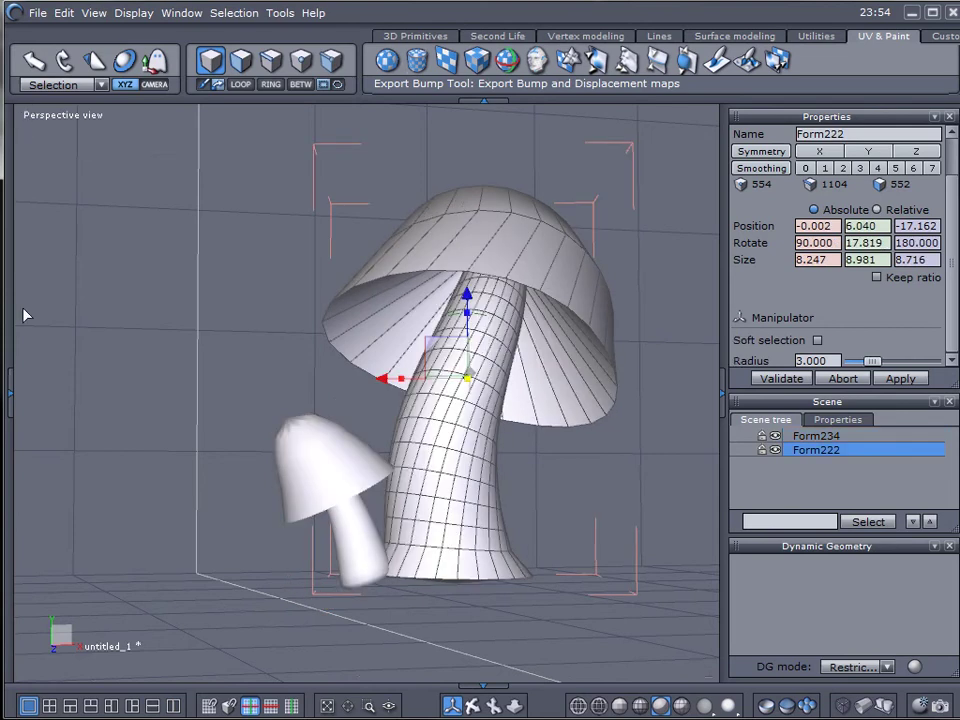
Rename the large mushroom's material as "mashroom".
{"action": "left_click", "coordinate": [16, 390]}
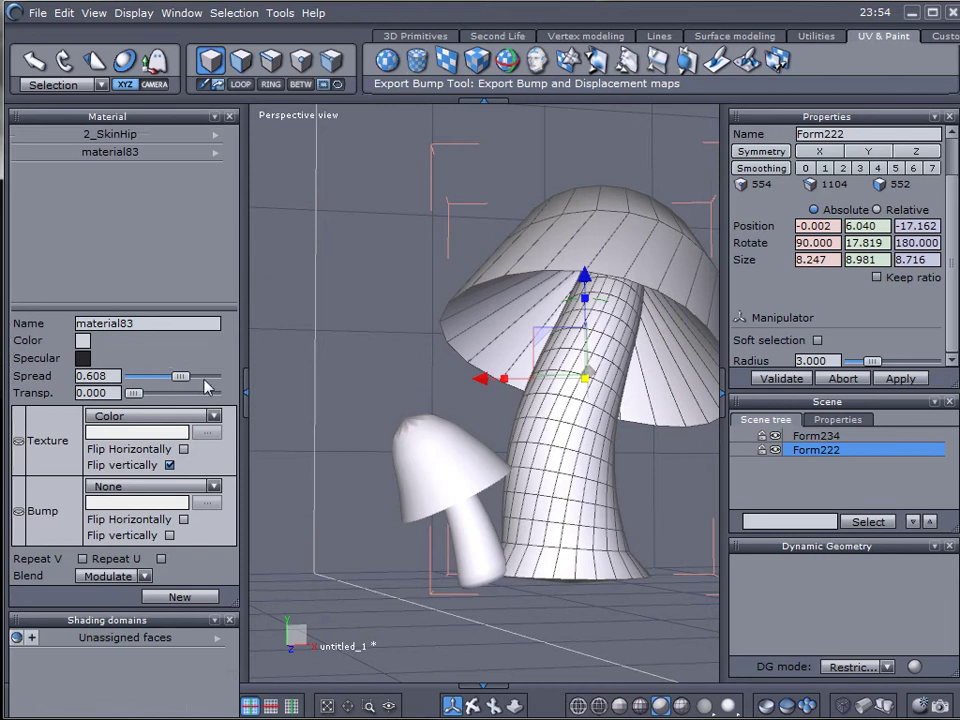
{"action": "double_click", "coordinate": [155, 323]}
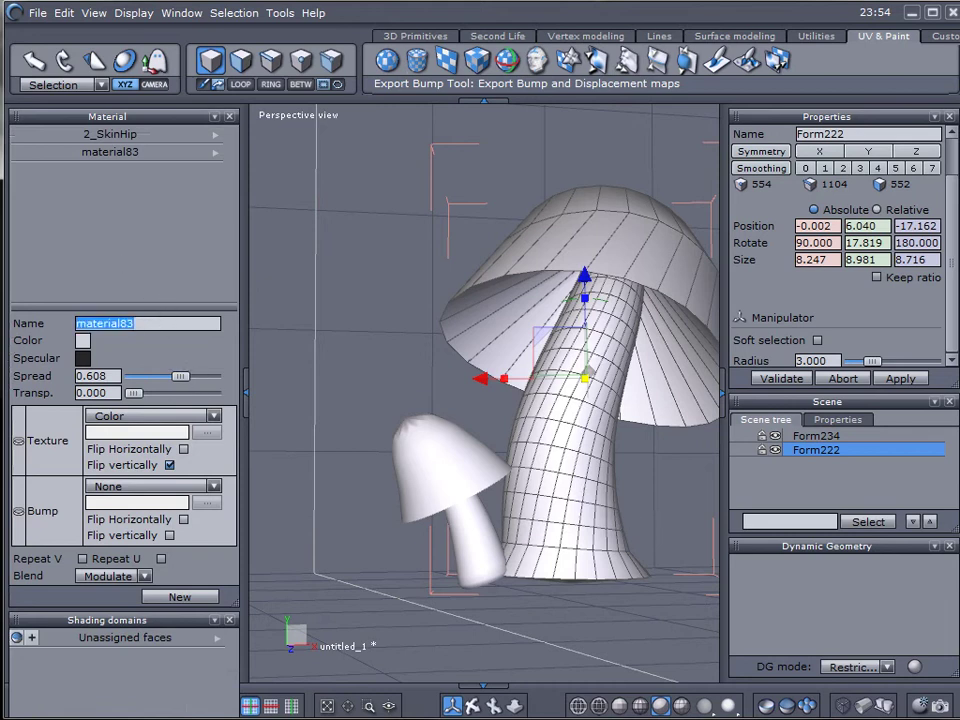
{"action": "type", "text": "mashroom"}
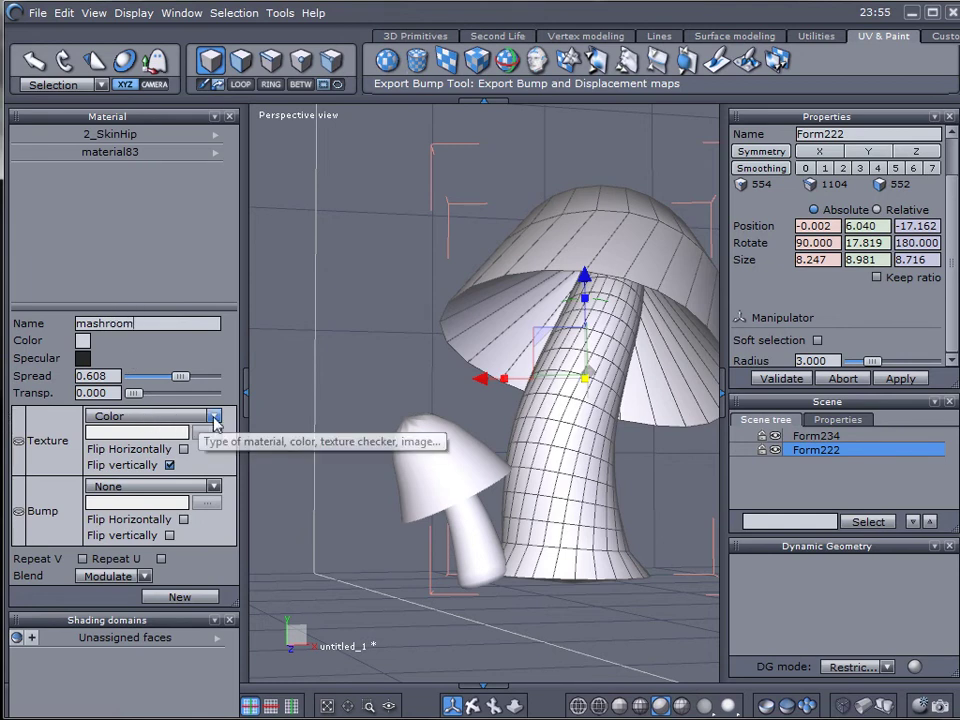
Set the mashroom material's texture type to Texture image and load the painted mushroom texture, flipped vertically.
{"action": "left_click", "coordinate": [155, 421]}
{"action": "left_click", "coordinate": [150, 444]}
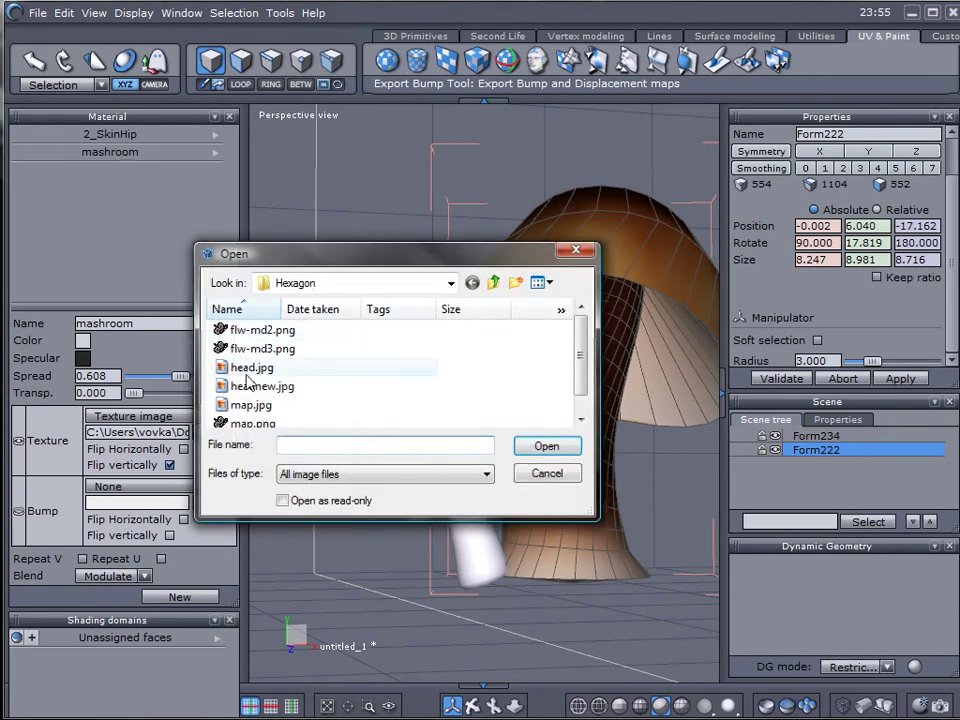
{"action": "scroll", "coordinate": [574, 407], "scroll_direction": "down", "scroll_amount": 2}
{"action": "left_click", "coordinate": [260, 419]}
{"action": "left_click", "coordinate": [553, 449]}
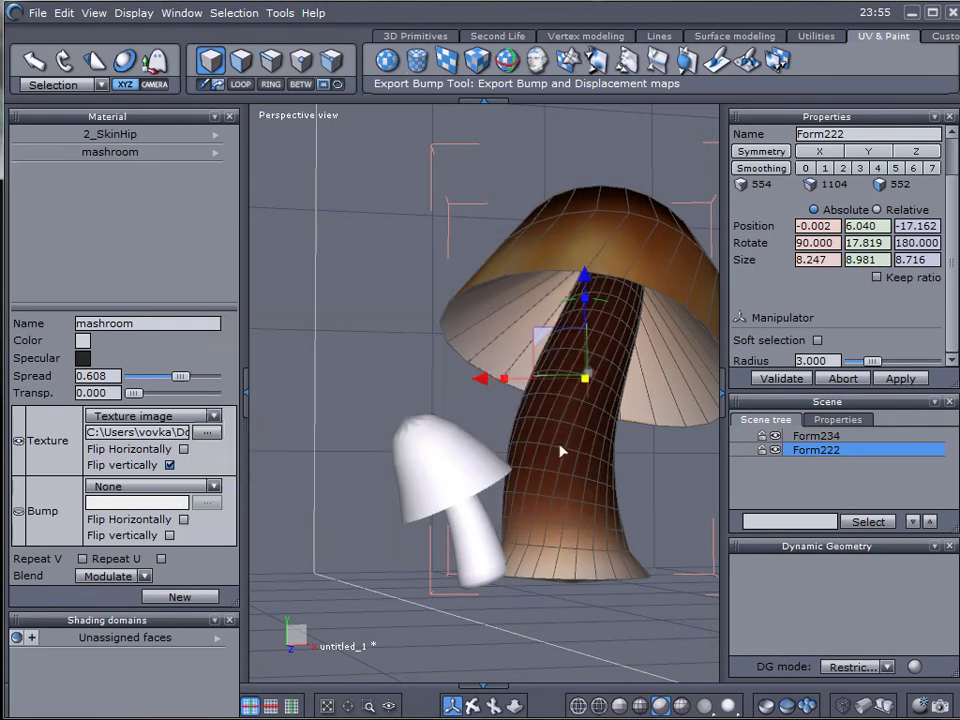
{"action": "left_click", "coordinate": [171, 466]}
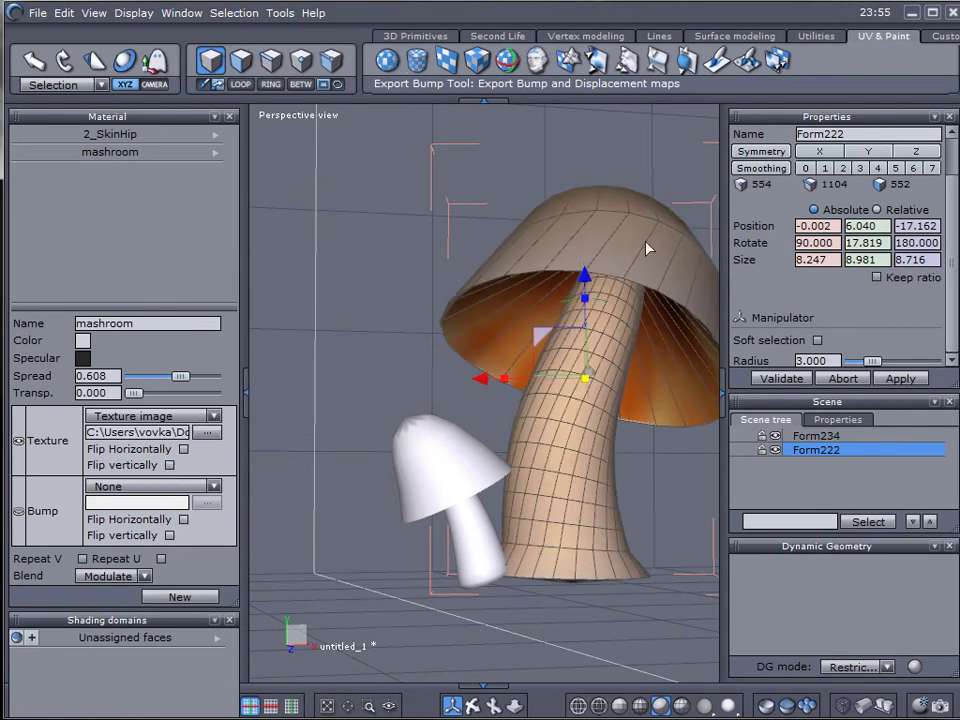
{"action": "left_click", "coordinate": [170, 466]}
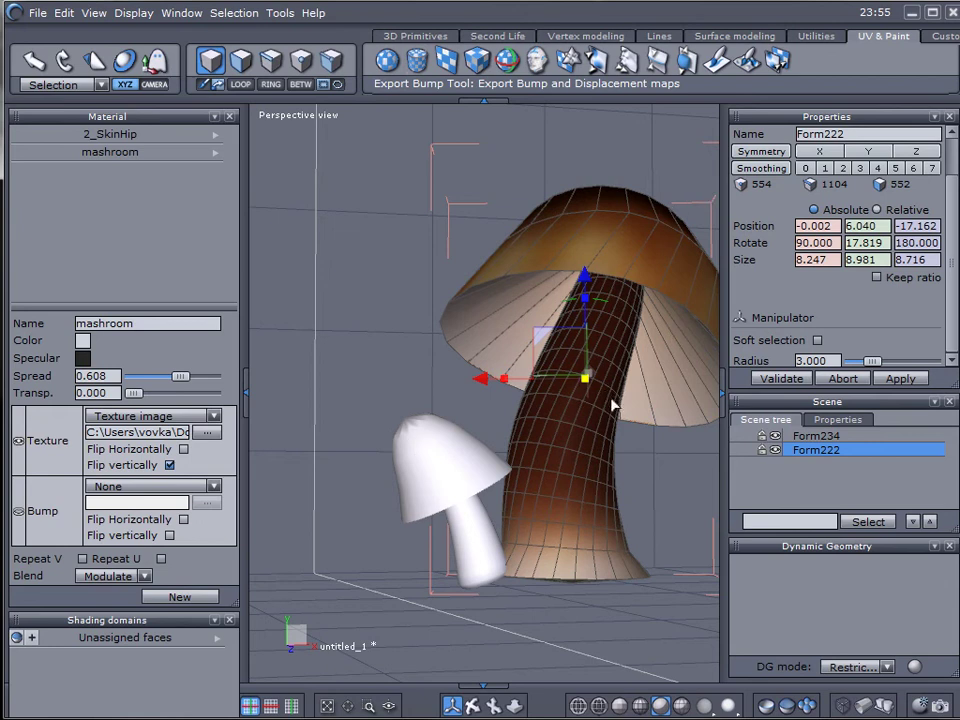
Examine the textured cap, underside and stem of the large mushroom from several angles and distances, with the small mushroom selected.
{"action": "left_click", "coordinate": [247, 387]}
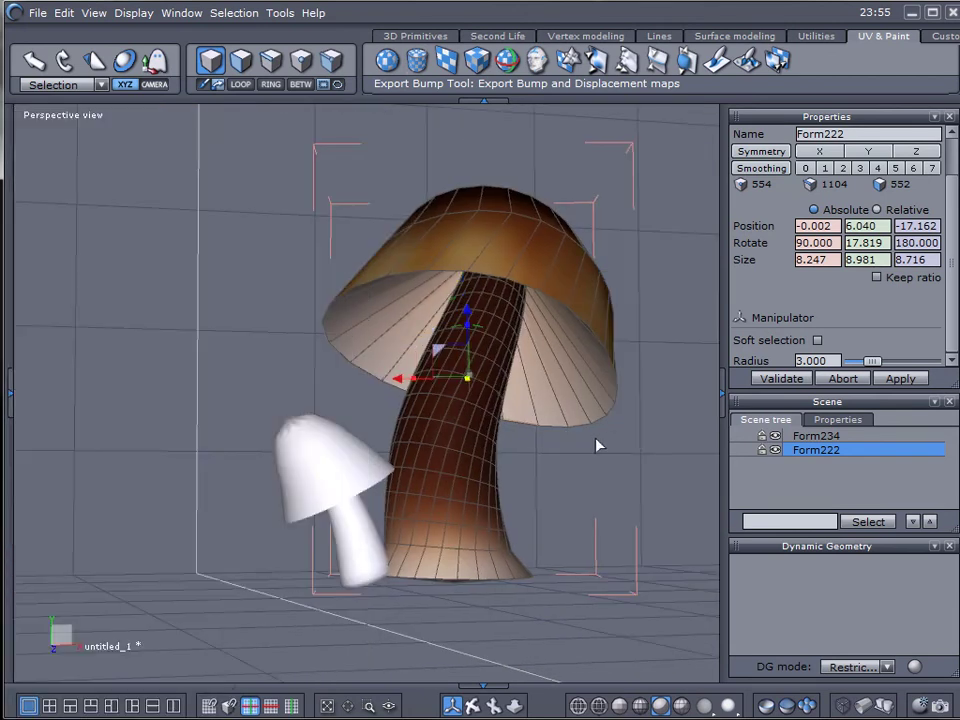
{"action": "right_click_drag", "start_coordinate": [563, 436], "coordinate": [379, 407]}
{"action": "scroll", "coordinate": [372, 311], "scroll_direction": "down", "scroll_amount": 5}
{"action": "right_click_drag", "start_coordinate": [507, 311], "coordinate": [434, 379]}
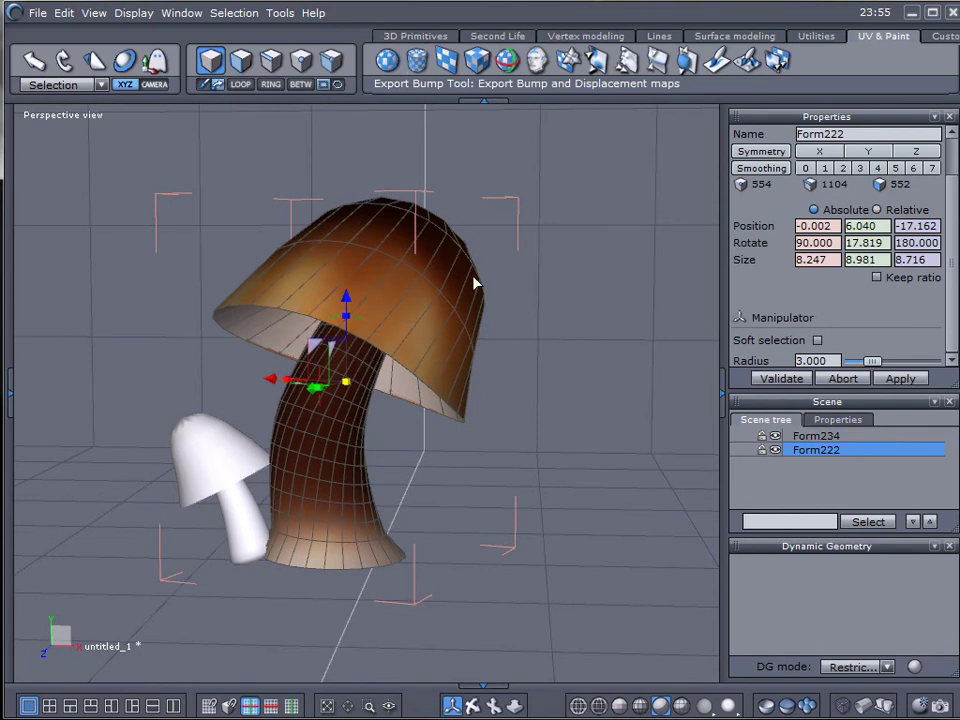
{"action": "left_click", "coordinate": [241, 509]}
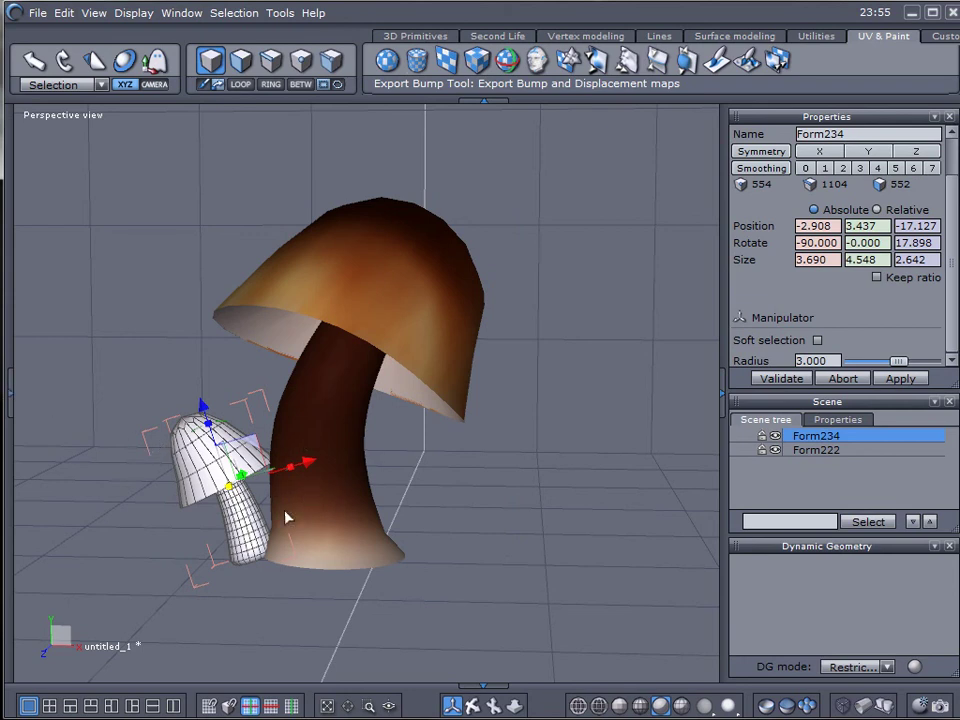
{"action": "middle_click_drag", "start_coordinate": [299, 518], "coordinate": [533, 513]}
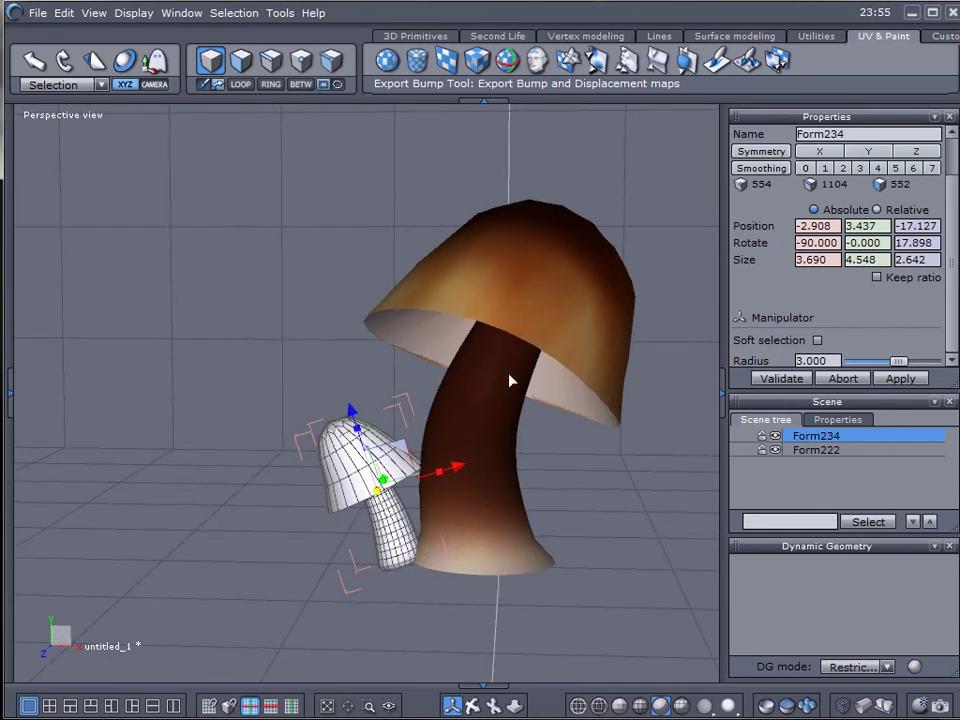
{"action": "scroll", "coordinate": [514, 405], "scroll_direction": "up", "scroll_amount": 5}
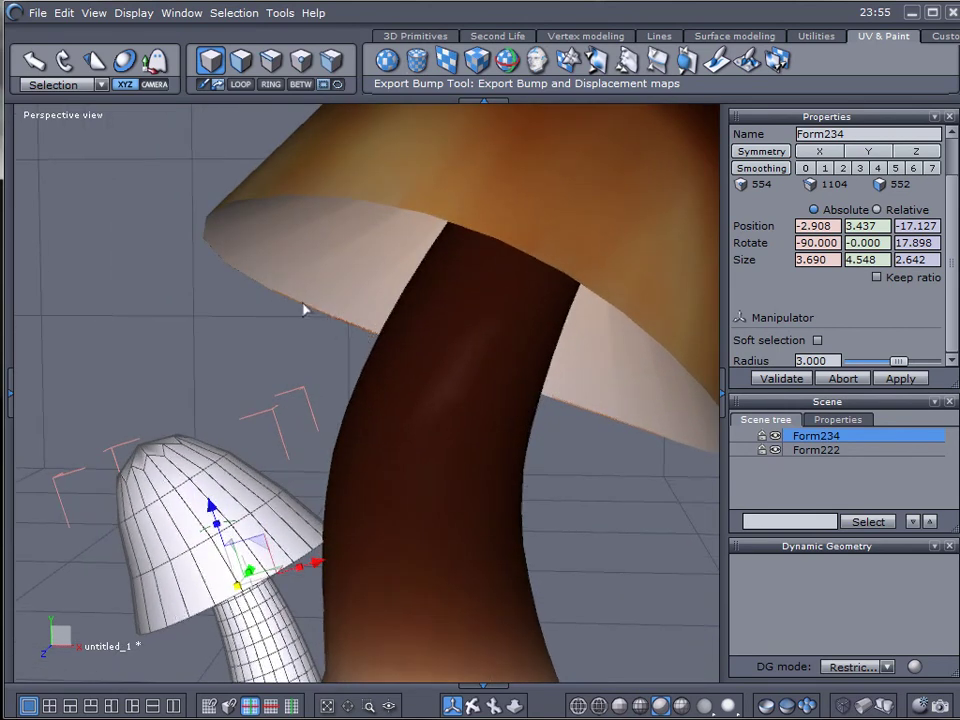
{"action": "scroll", "coordinate": [590, 407], "scroll_direction": "down", "scroll_amount": 2}
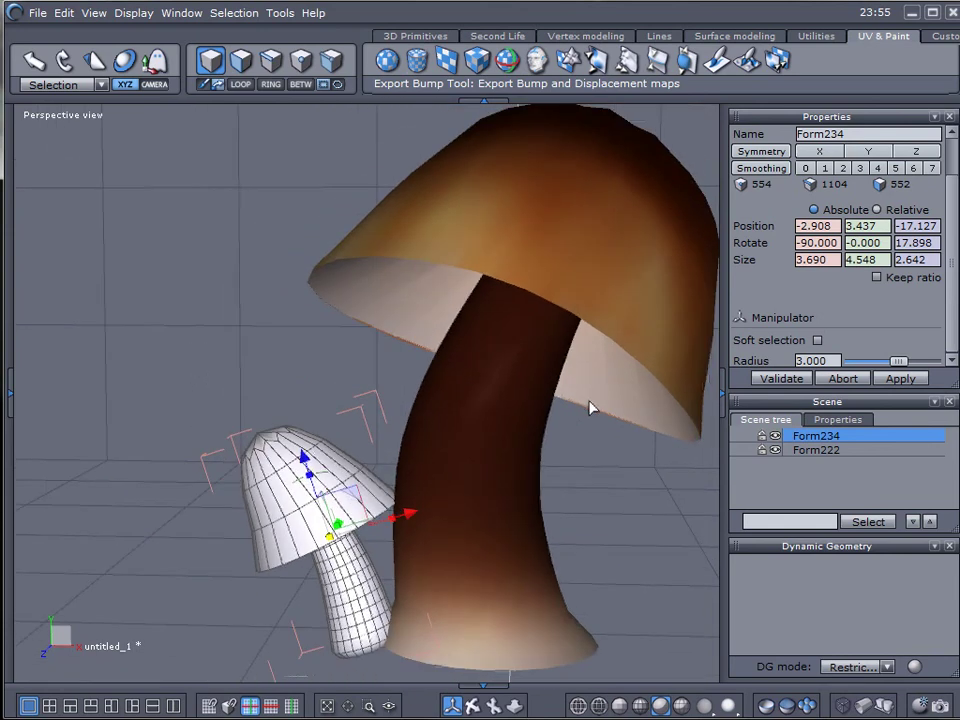
{"action": "scroll", "coordinate": [590, 407], "scroll_direction": "down", "scroll_amount": 3}
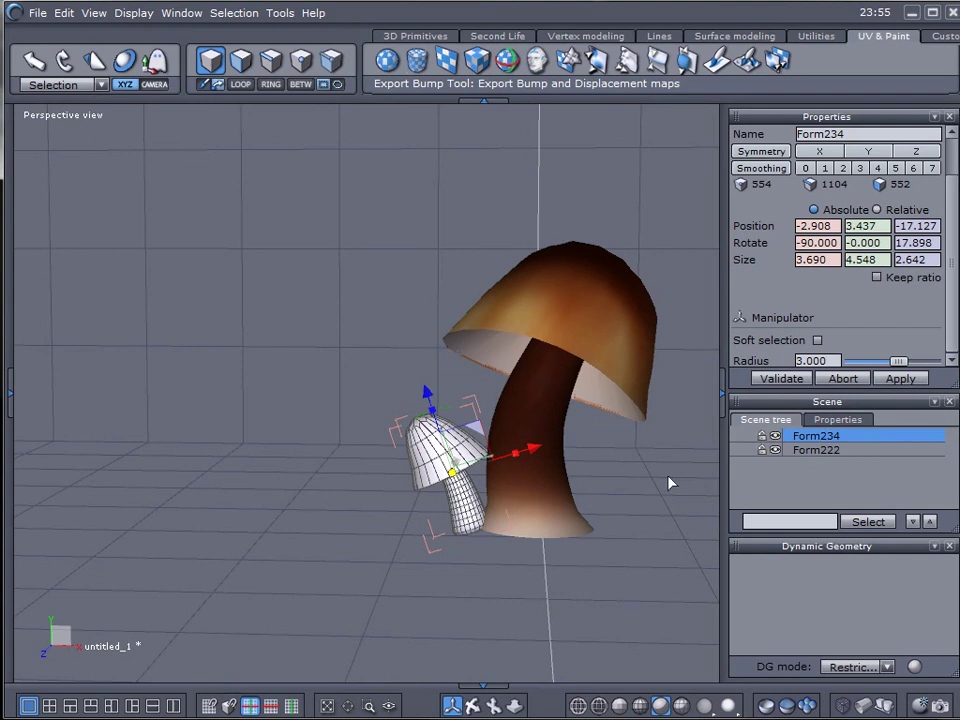
{"action": "middle_click_drag", "start_coordinate": [695, 472], "coordinate": [488, 521]}
{"action": "middle_click_drag", "start_coordinate": [478, 474], "coordinate": [472, 530]}
{"action": "middle_click_drag", "start_coordinate": [490, 314], "coordinate": [412, 220]}
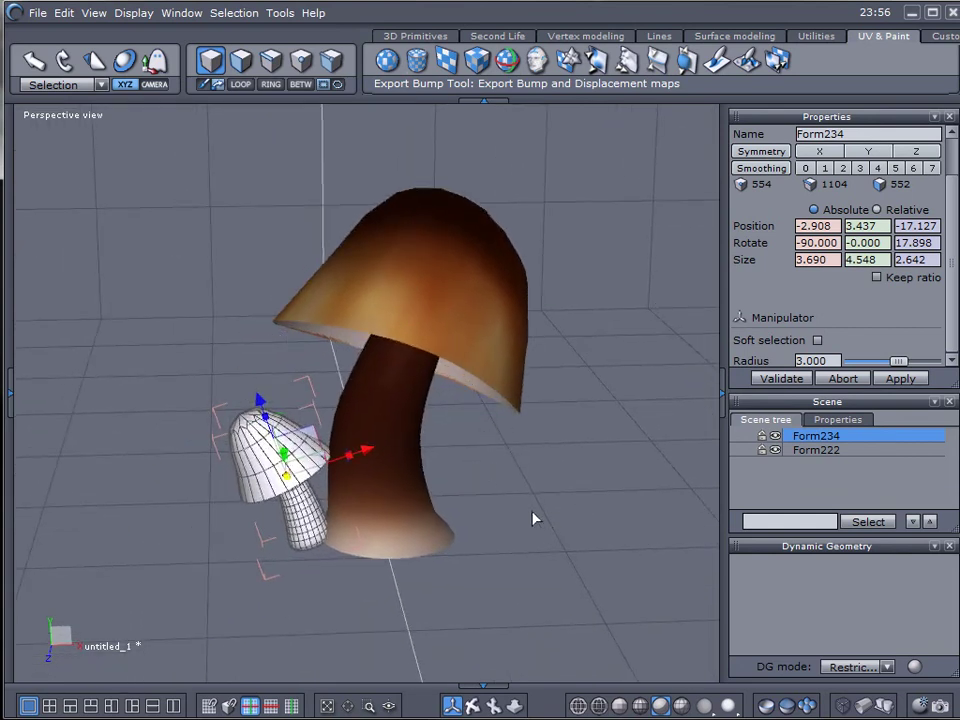
{"action": "scroll", "coordinate": [527, 511], "scroll_direction": "down", "scroll_amount": 3}
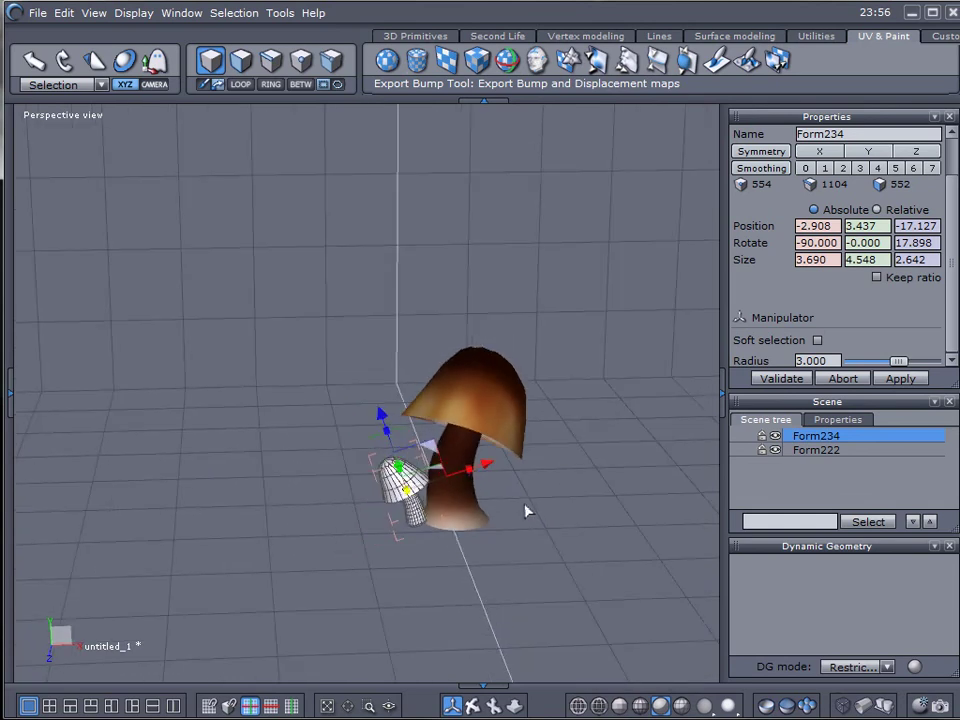